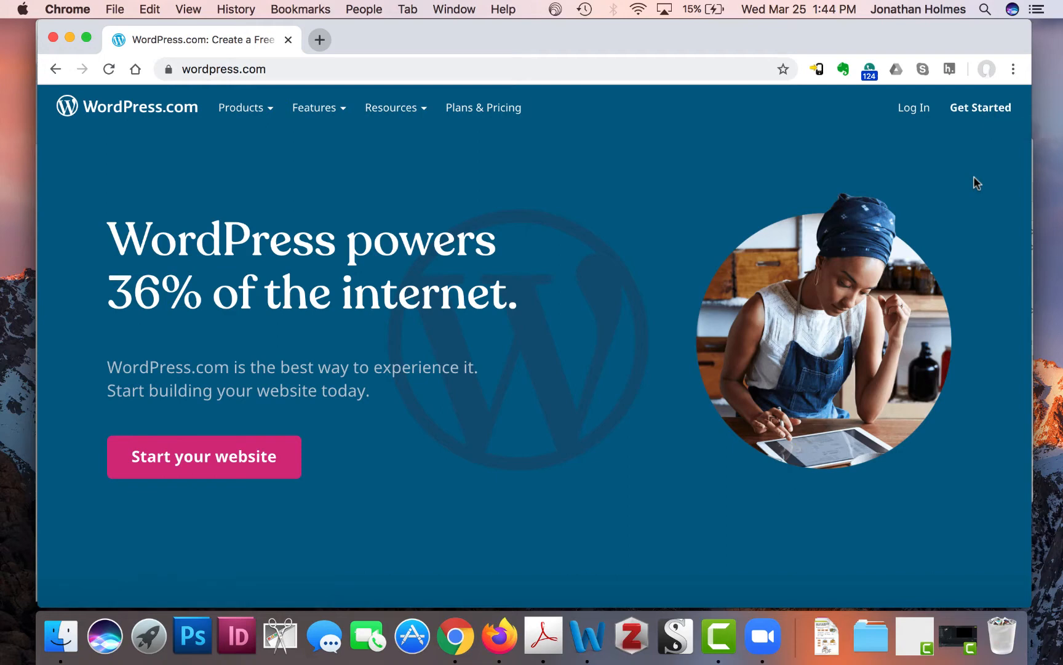
- Start a new WordPress.com site and enter the account email address
{"action": "left_click", "coordinate": [996, 115]}
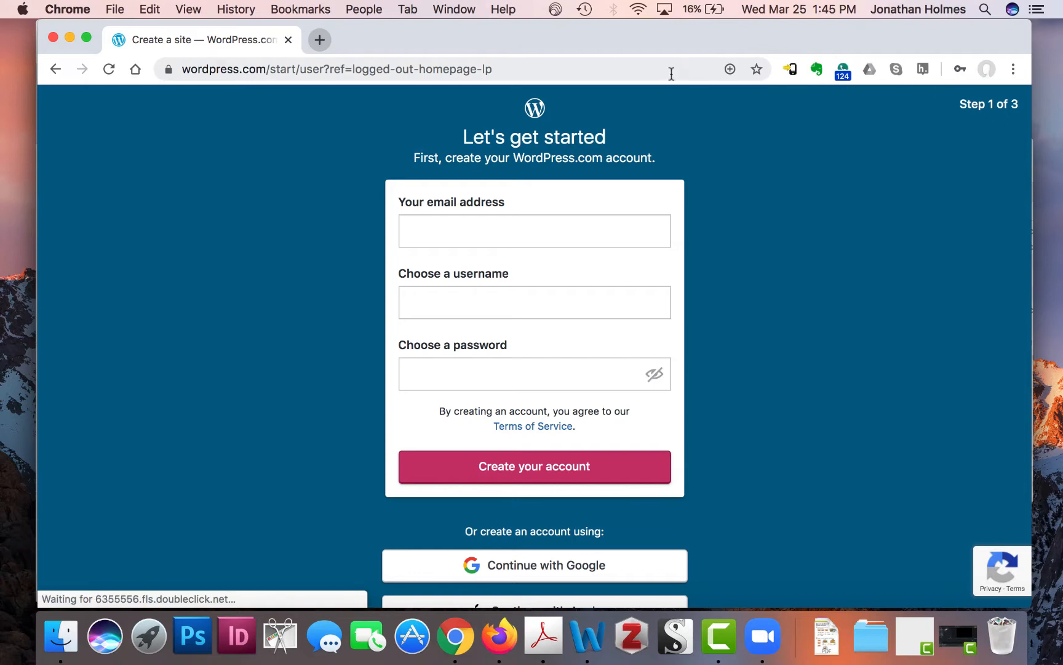
{"action": "left_click", "coordinate": [495, 232]}
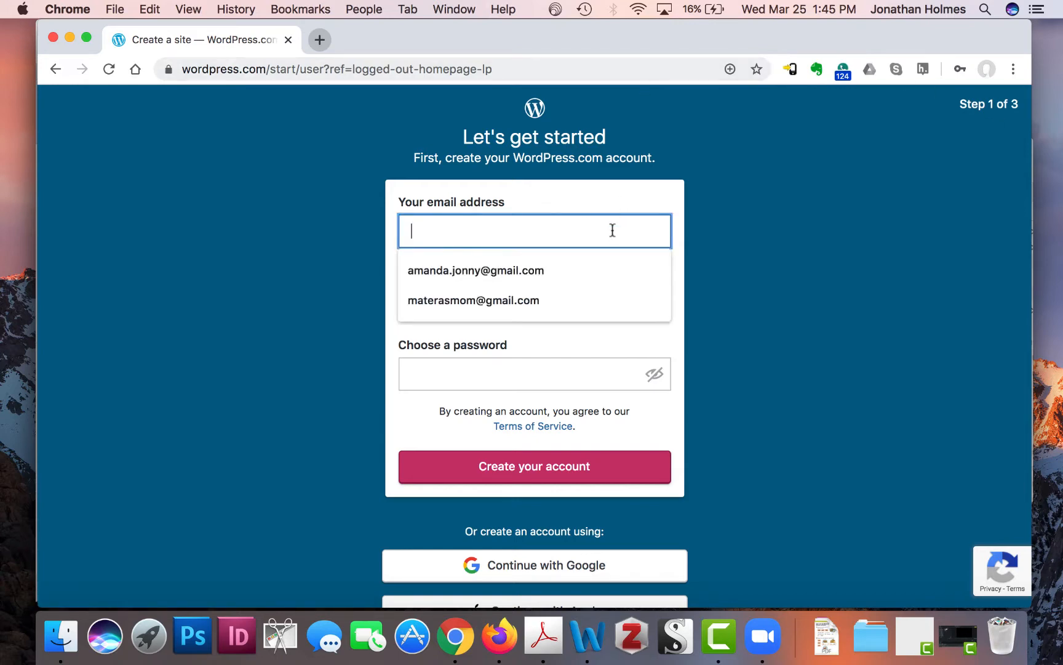
{"action": "left_click", "coordinate": [785, 271]}
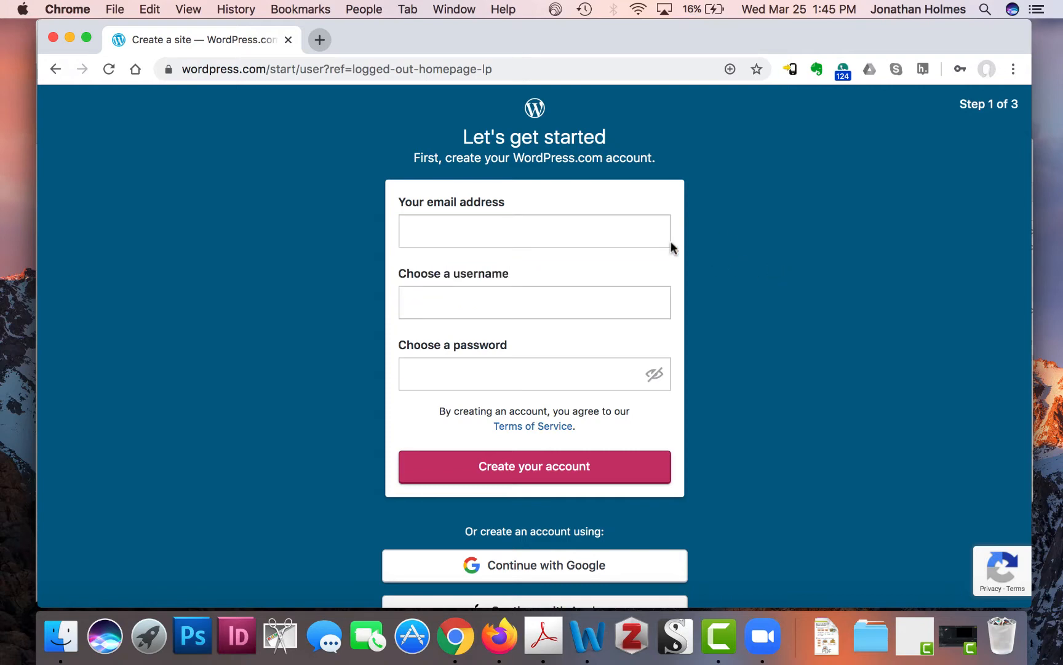
{"action": "left_click", "coordinate": [603, 242]}
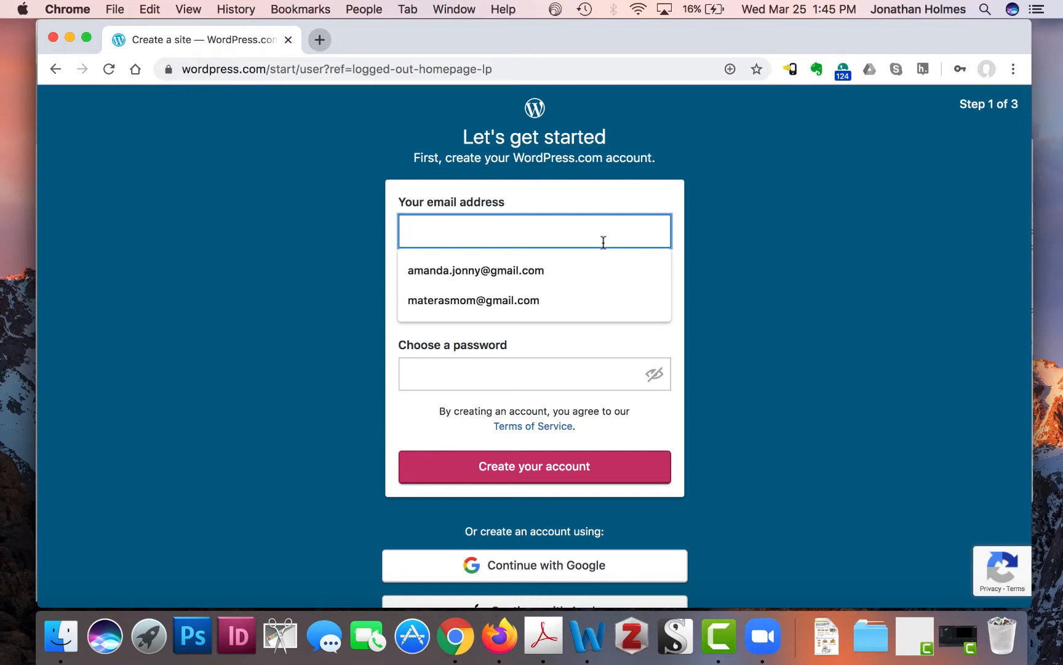
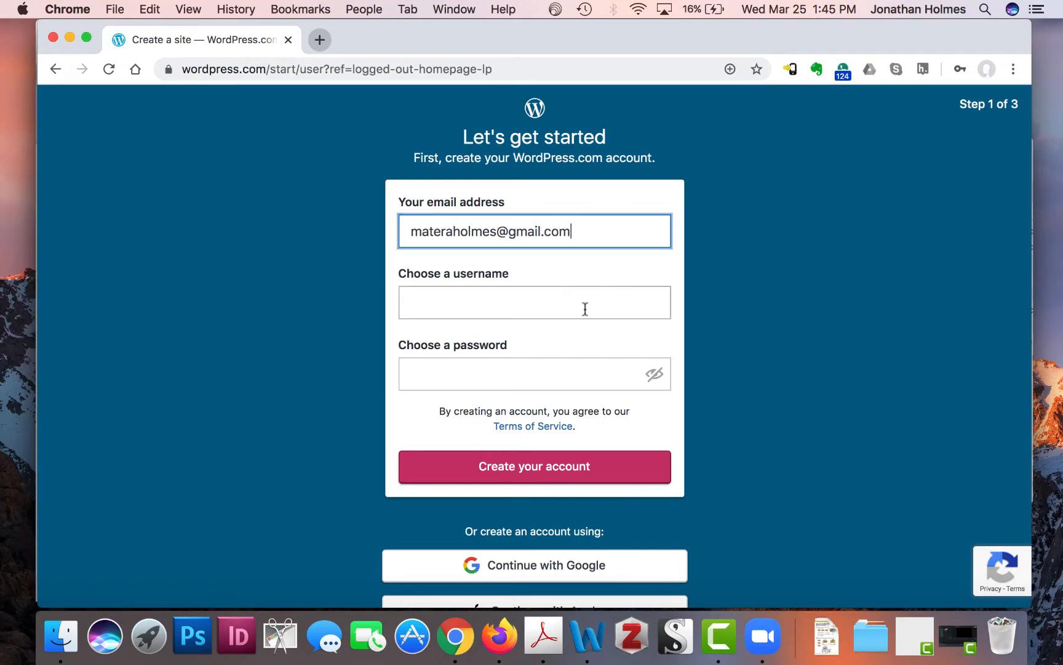
- Choose an available username after the first is taken, add a password and create the account
{"action": "left_click", "coordinate": [585, 308]}
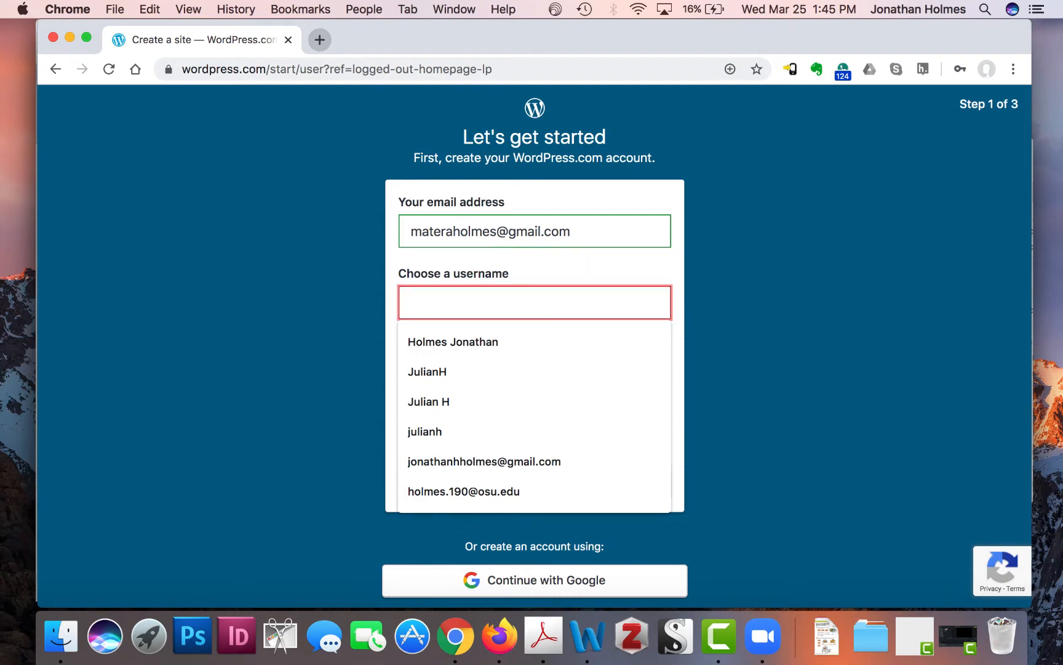
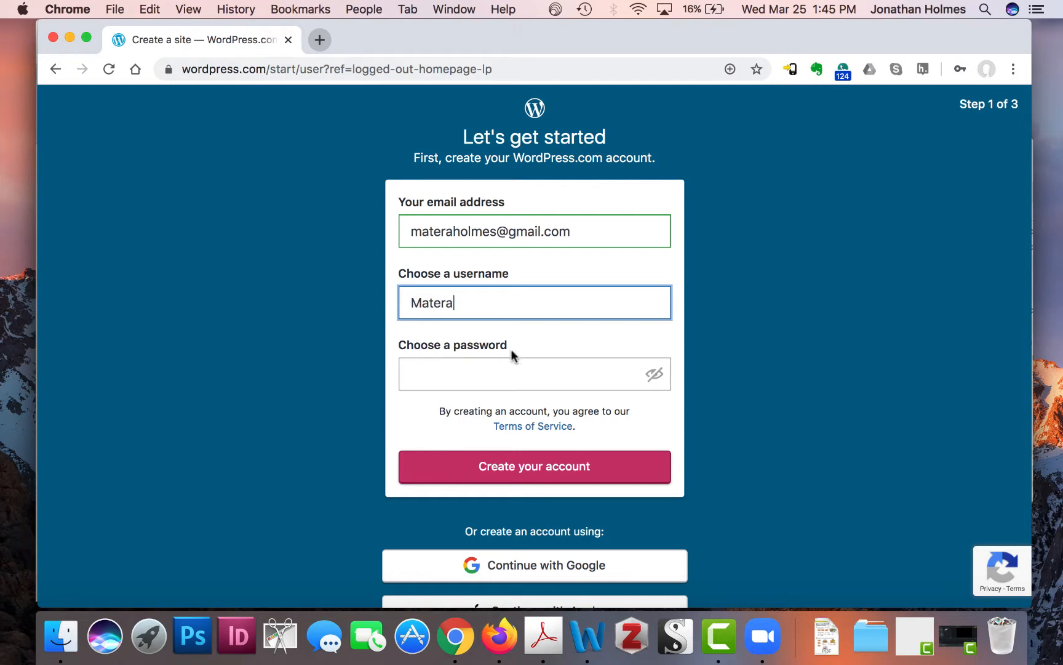
{"action": "left_click", "coordinate": [526, 380]}
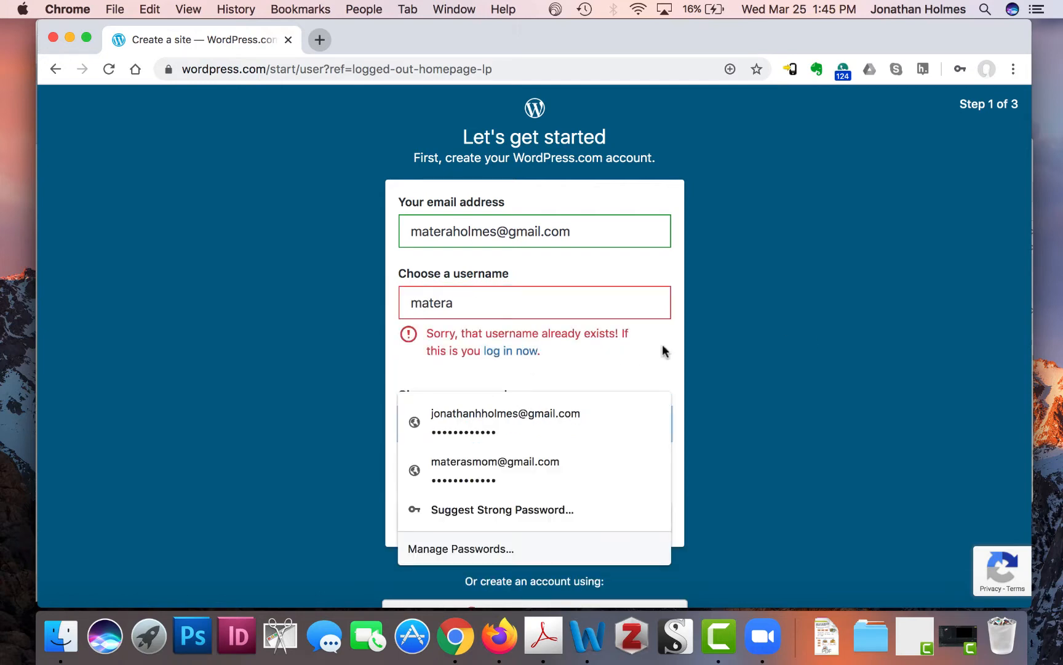
{"action": "left_click", "coordinate": [560, 306]}
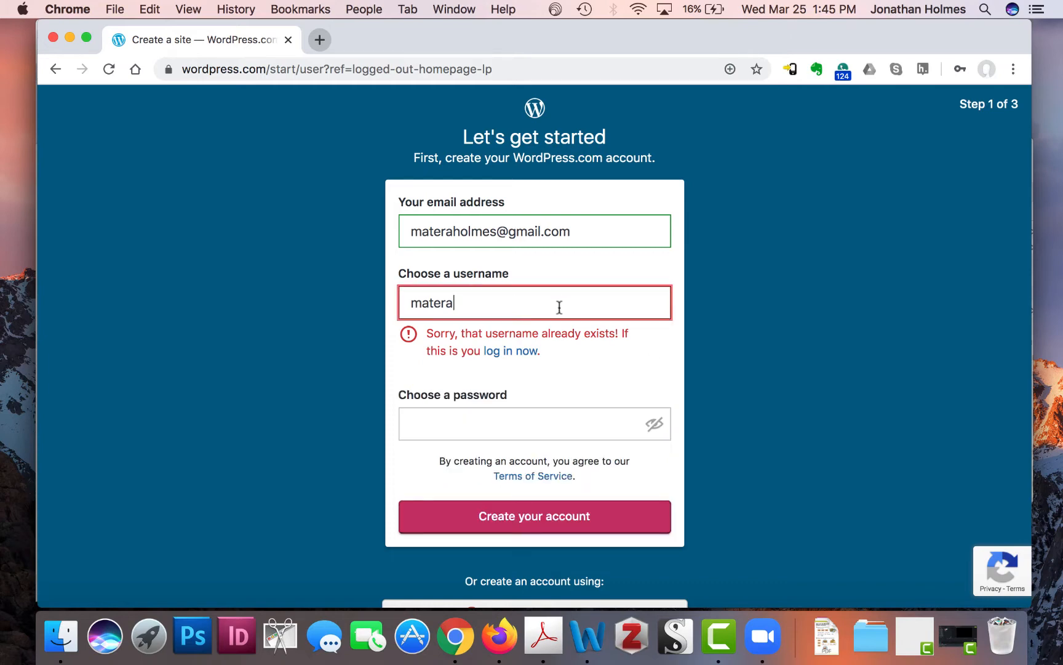
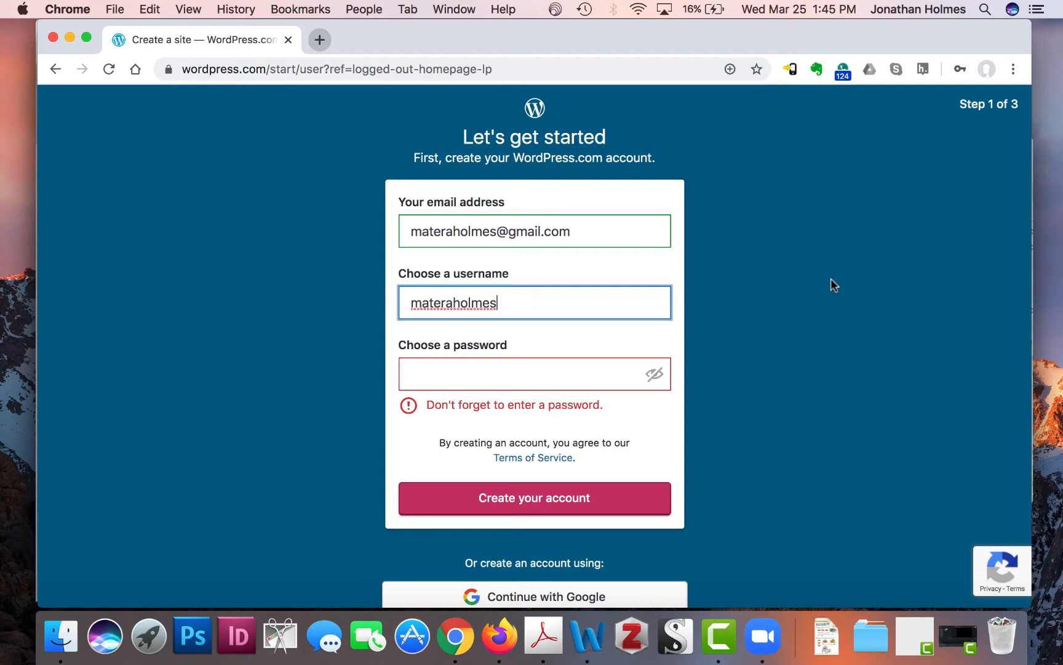
{"action": "left_click", "coordinate": [541, 368]}
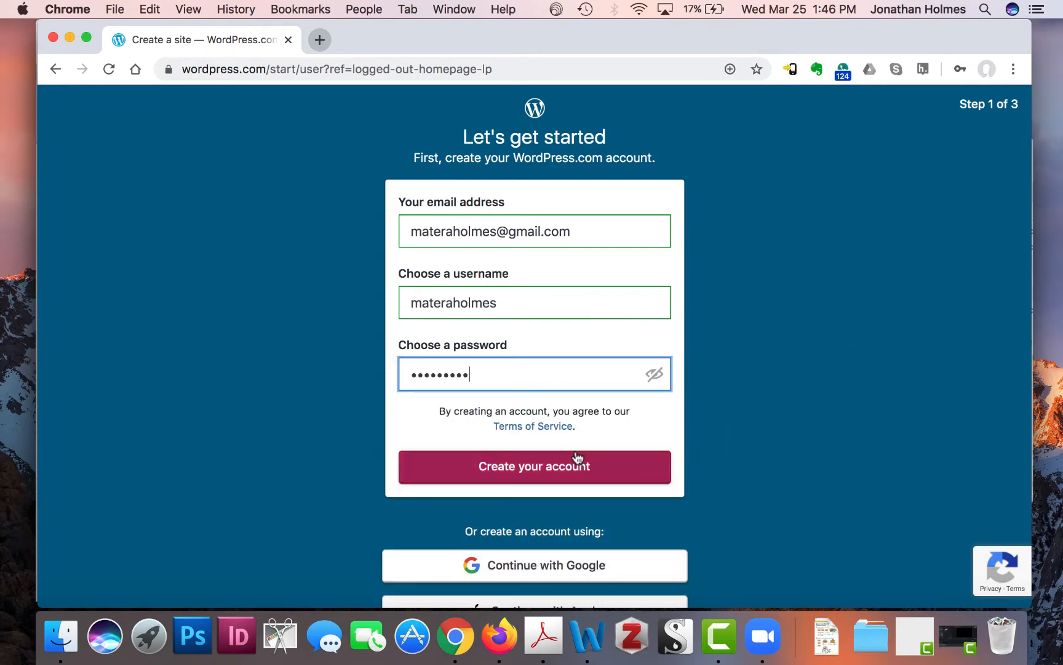
{"action": "left_click", "coordinate": [550, 467]}
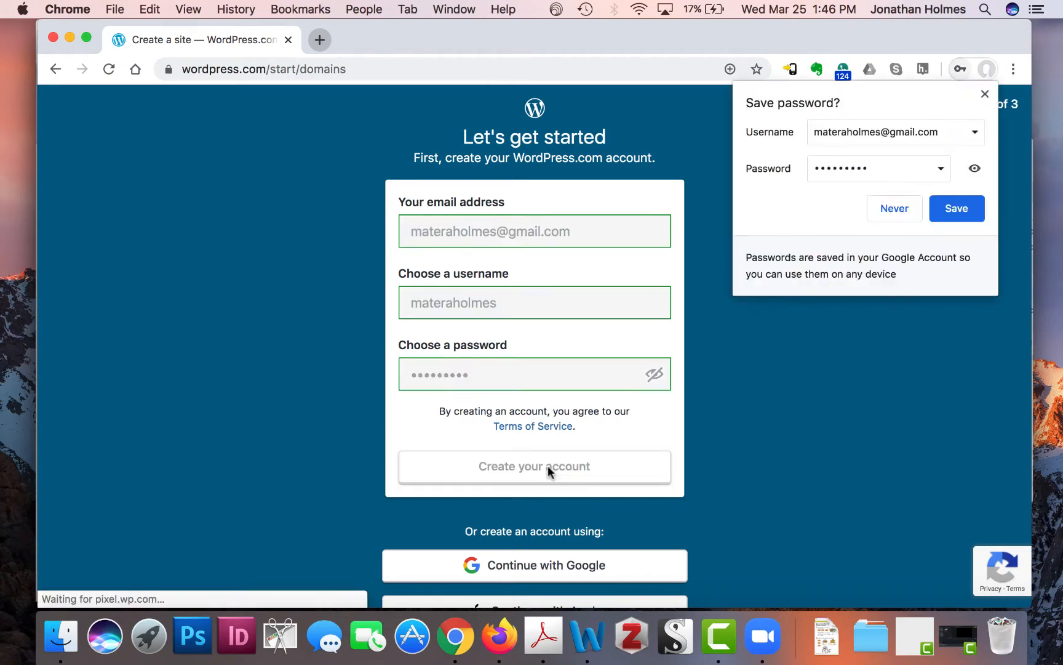
- Dismiss Chrome's offer to save the password
{"action": "left_click", "coordinate": [317, 220]}
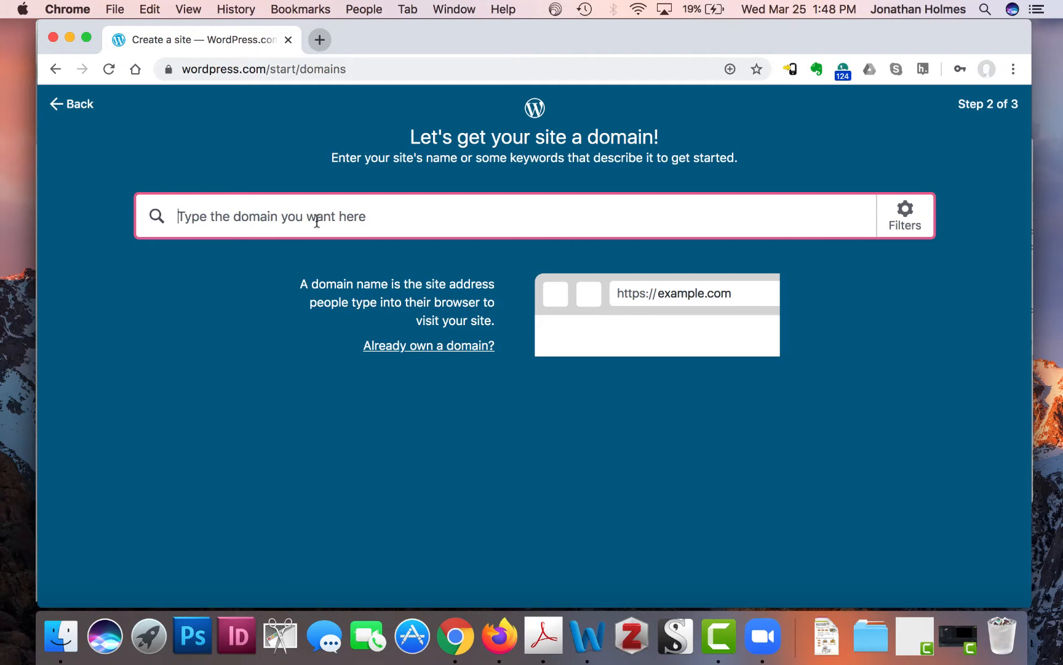
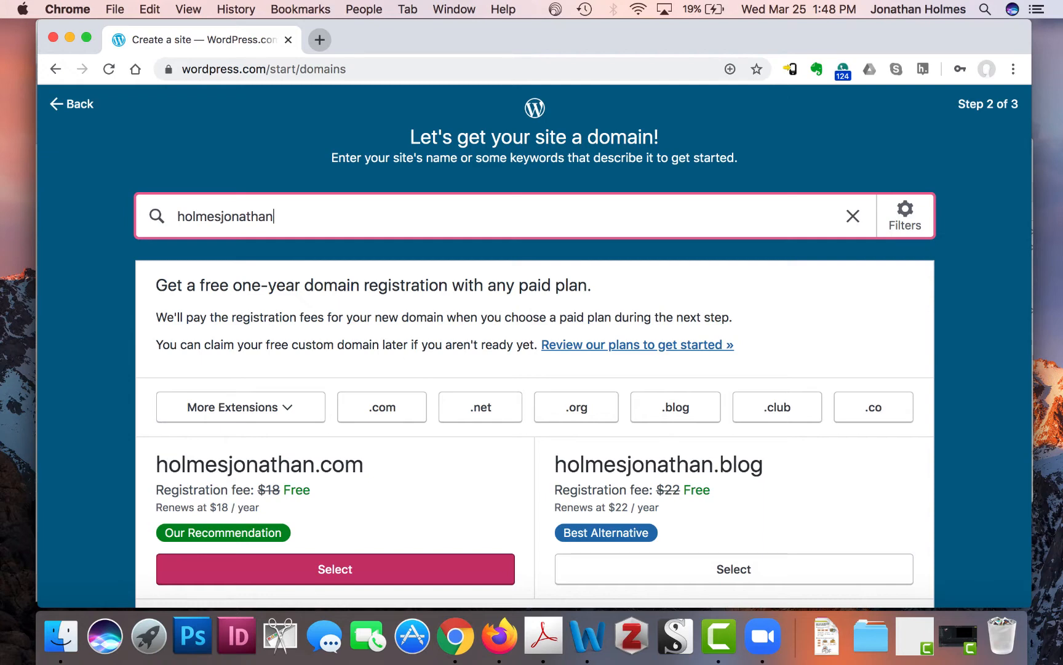
{"action": "scroll", "coordinate": [446, 458], "scroll_direction": "down", "scroll_amount": 2}
{"action": "scroll", "coordinate": [447, 456], "scroll_direction": "down", "scroll_amount": 5}
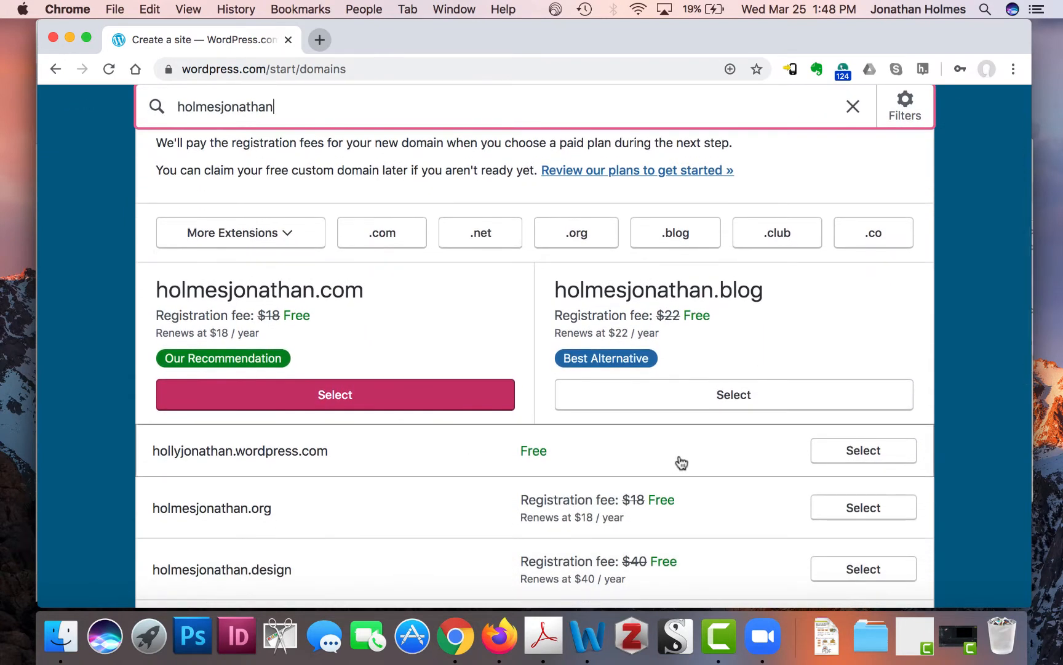
{"action": "scroll", "coordinate": [419, 326], "scroll_direction": "up", "scroll_amount": 2}
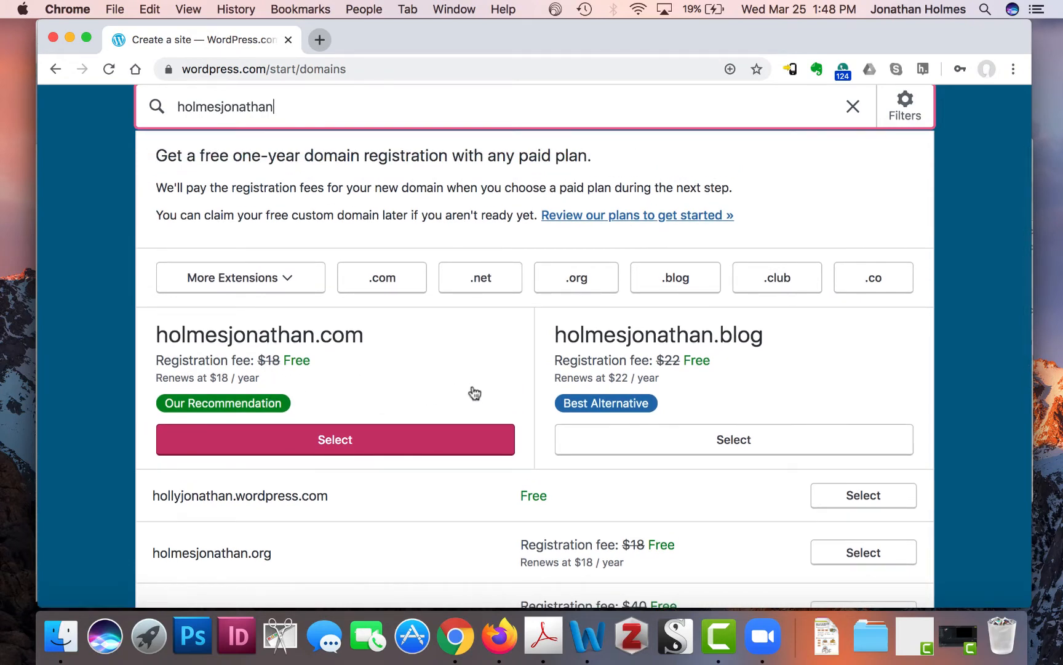
{"action": "scroll", "coordinate": [474, 394], "scroll_direction": "down", "scroll_amount": 3}
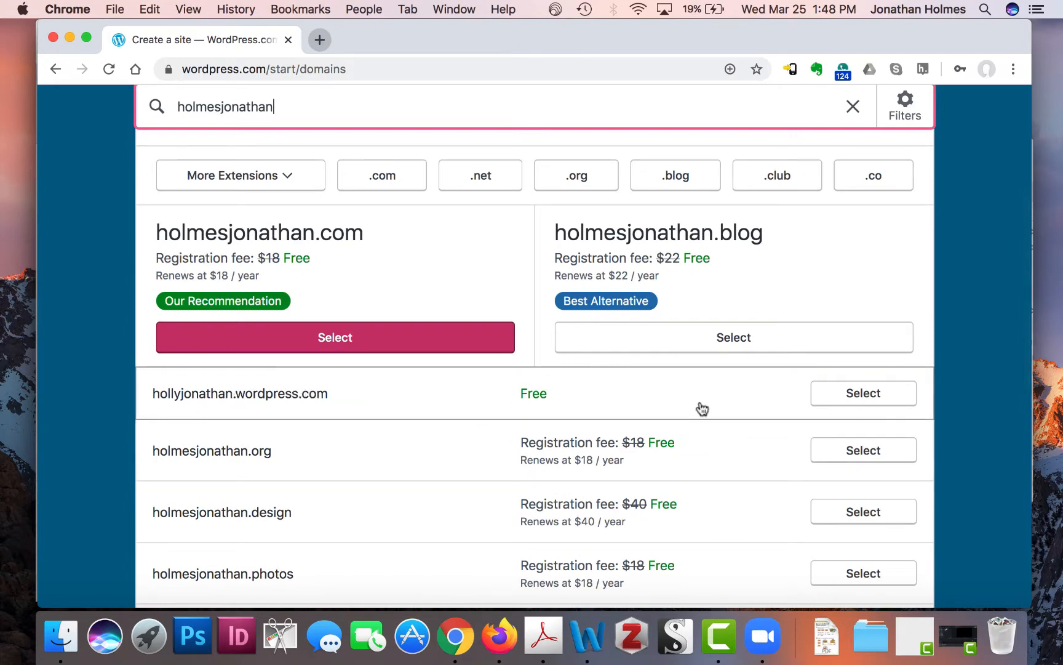
{"action": "scroll", "coordinate": [702, 408], "scroll_direction": "up", "scroll_amount": 5}
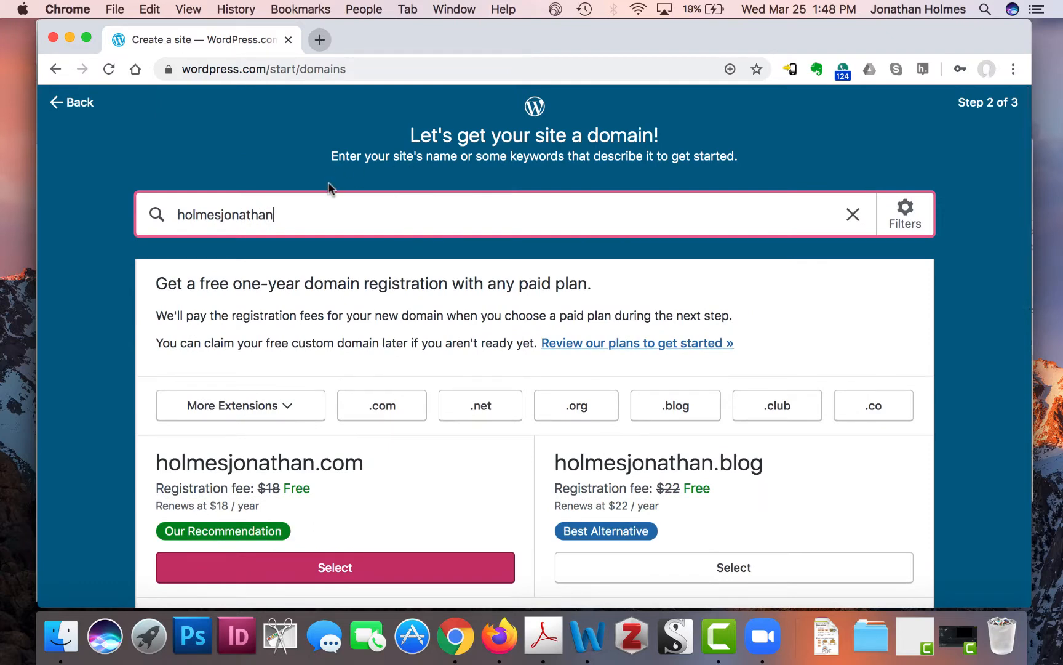
{"action": "key", "text": "BackSpace"}
{"action": "key", "text": "BackSpace"}
{"action": "key", "text": "BackSpace"}
{"action": "key", "text": "BackSpace"}
{"action": "key", "text": "BackSpace"}
{"action": "key", "text": "BackSpace"}
{"action": "key", "text": "BackSpace"}
{"action": "key", "text": "BackSpace"}
{"action": "key", "text": "BackSpace"}
{"action": "key", "text": "BackSpace"}
{"action": "key", "text": "BackSpace"}
{"action": "key", "text": "BackSpace"}
{"action": "key", "text": "BackSpace"}
{"action": "key", "text": "BackSpace"}
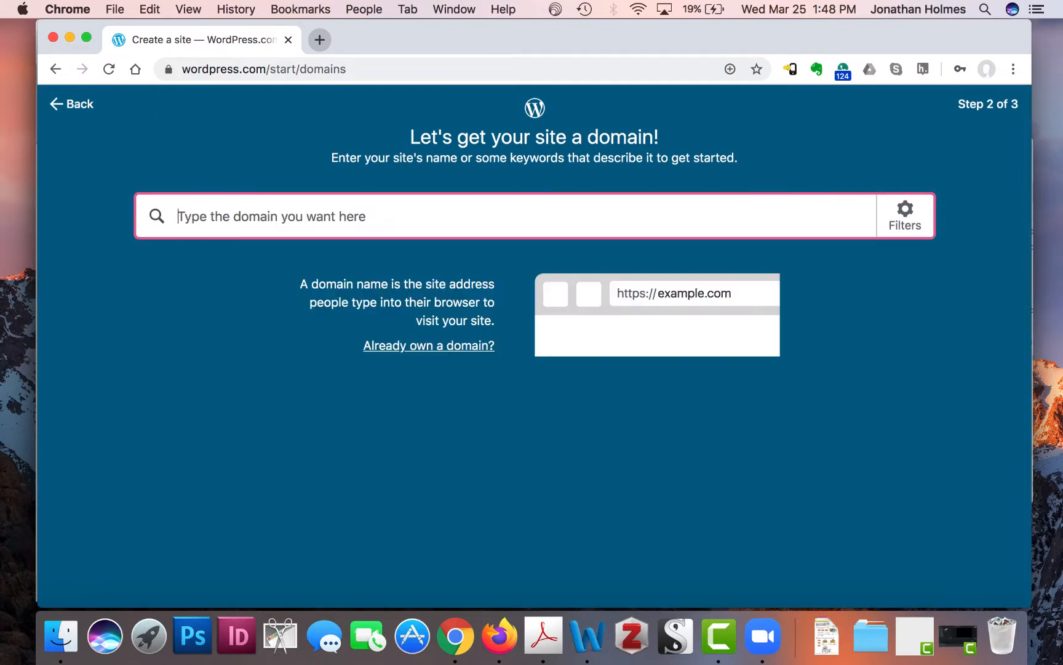
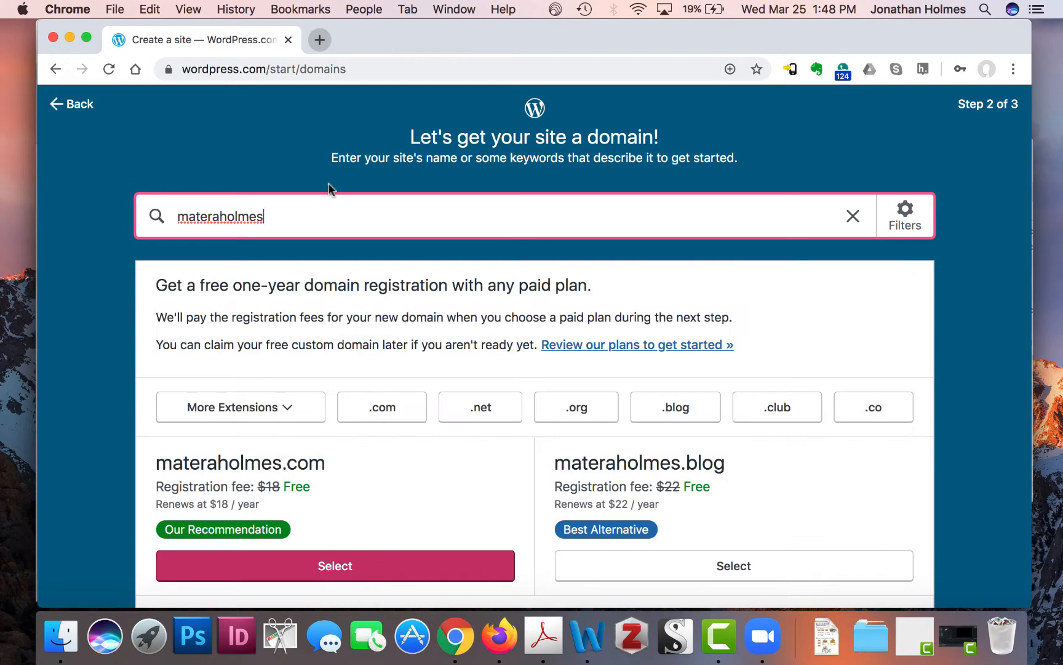
- Search domains for the site name and browse the free wordpress.com, .com and .blog suggestions
{"action": "scroll", "coordinate": [539, 326], "scroll_direction": "down", "scroll_amount": 3}
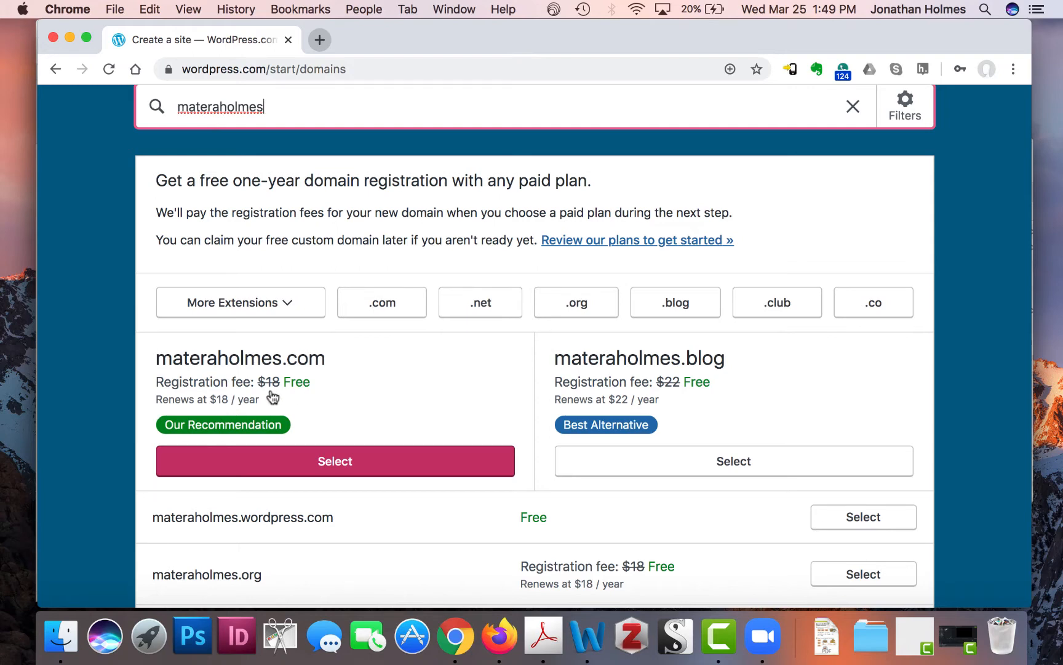
{"action": "scroll", "coordinate": [848, 347], "scroll_direction": "down", "scroll_amount": 2}
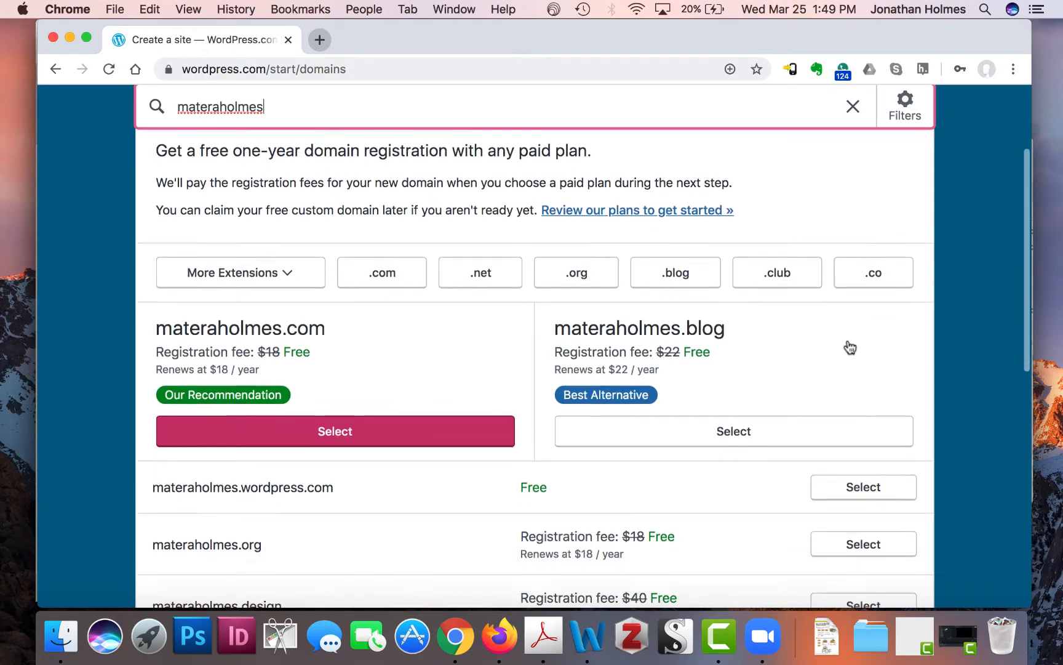
{"action": "scroll", "coordinate": [738, 481], "scroll_direction": "down", "scroll_amount": 2}
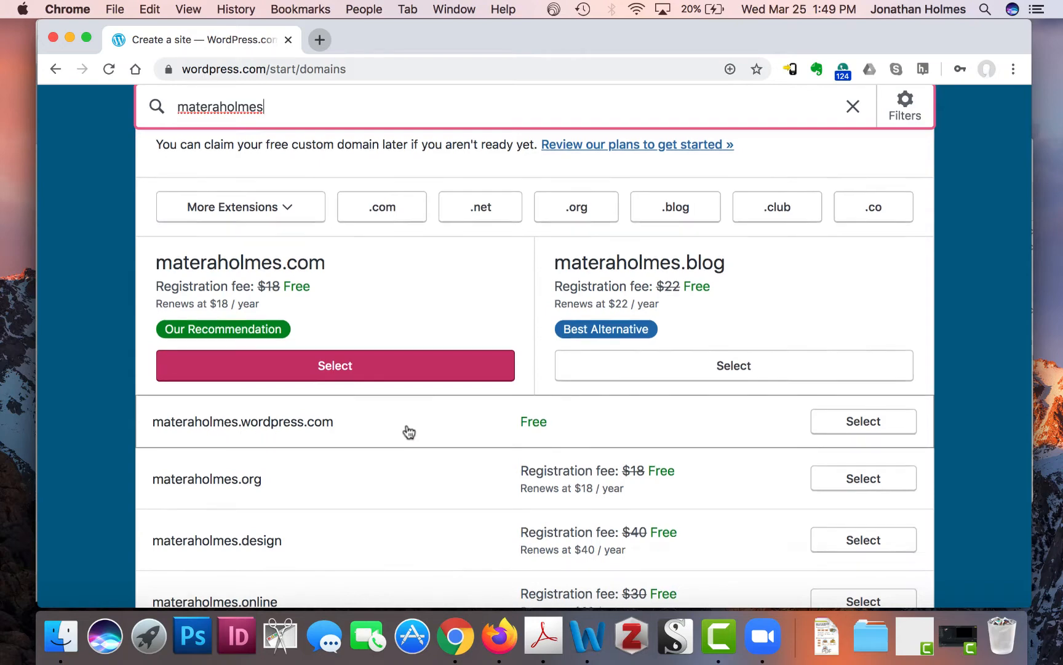
{"action": "scroll", "coordinate": [408, 432], "scroll_direction": "up", "scroll_amount": 5}
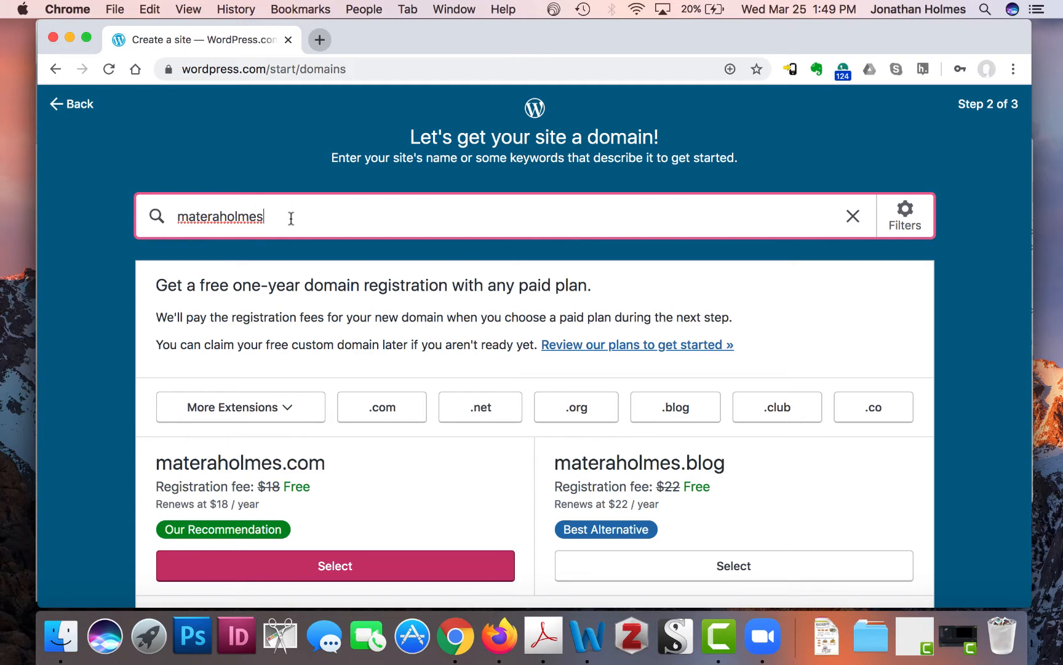
{"action": "scroll", "coordinate": [339, 216], "scroll_direction": "down", "scroll_amount": 5}
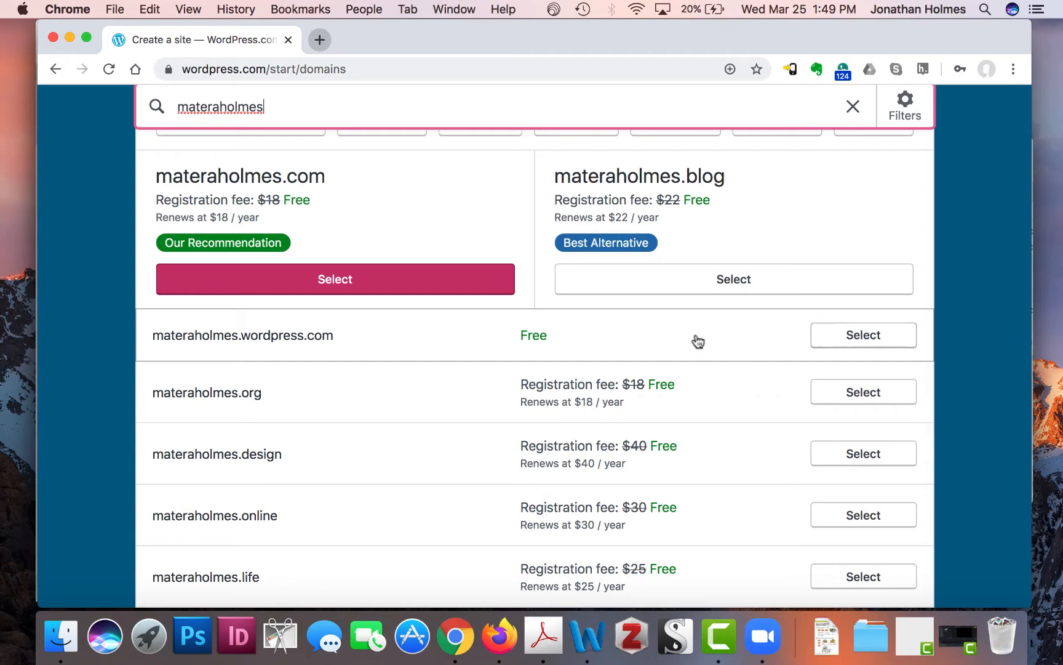
{"action": "scroll", "coordinate": [409, 343], "scroll_direction": "up", "scroll_amount": 4}
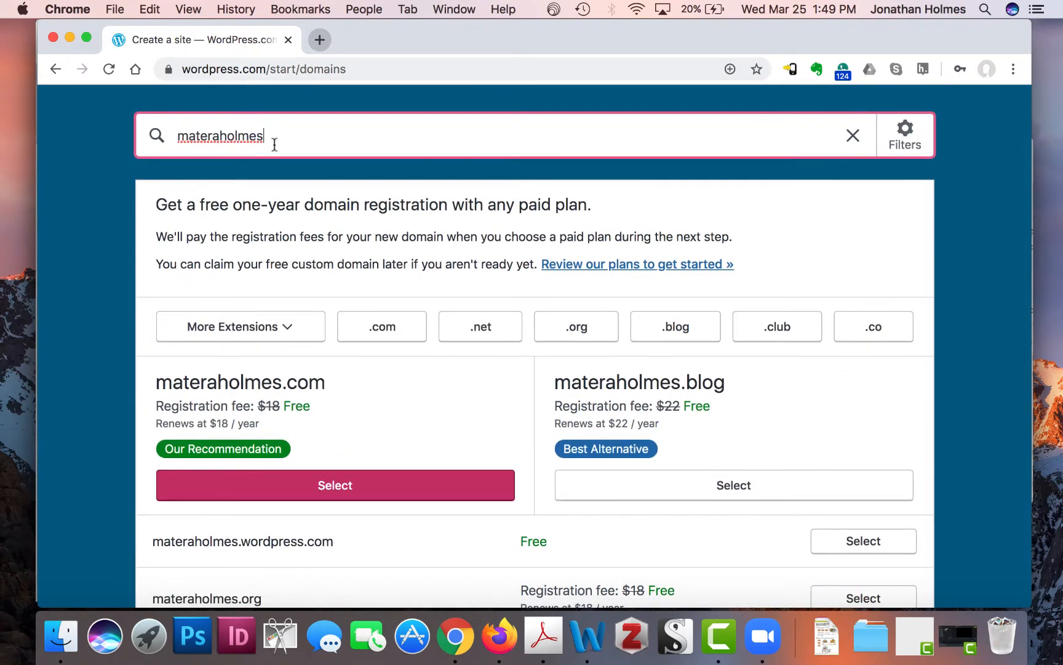
- Search domains for the owner's full name and review the .com, .blog and wordpress.com results
{"action": "key", "text": "BackSpace"}
{"action": "key", "text": "BackSpace"}
{"action": "key", "text": "BackSpace"}
{"action": "key", "text": "BackSpace"}
{"action": "key", "text": "BackSpace"}
{"action": "key", "text": "BackSpace"}
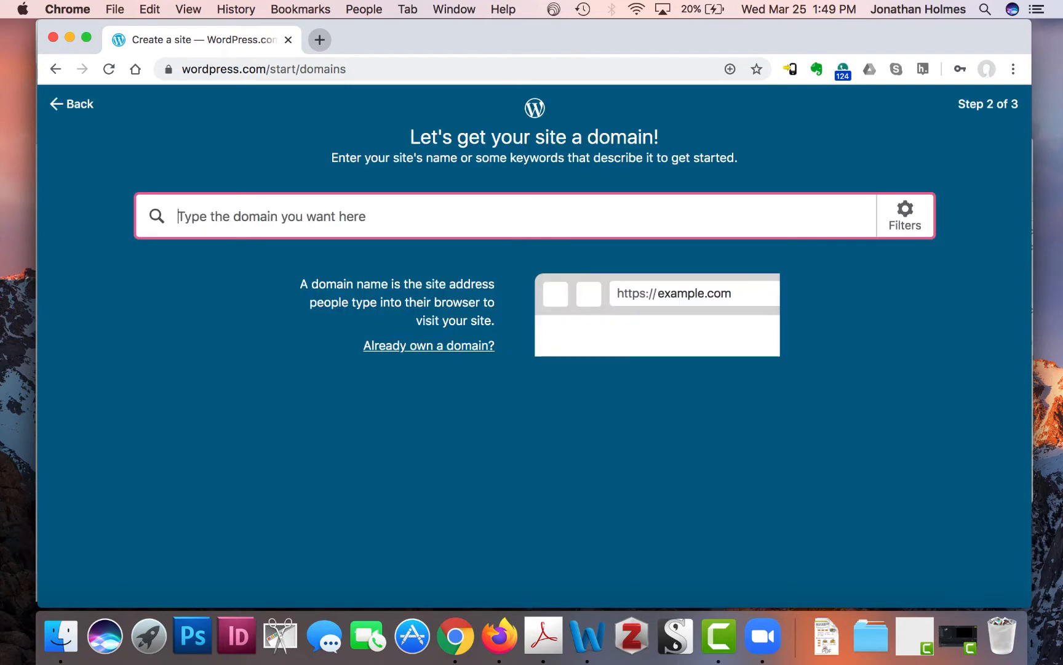
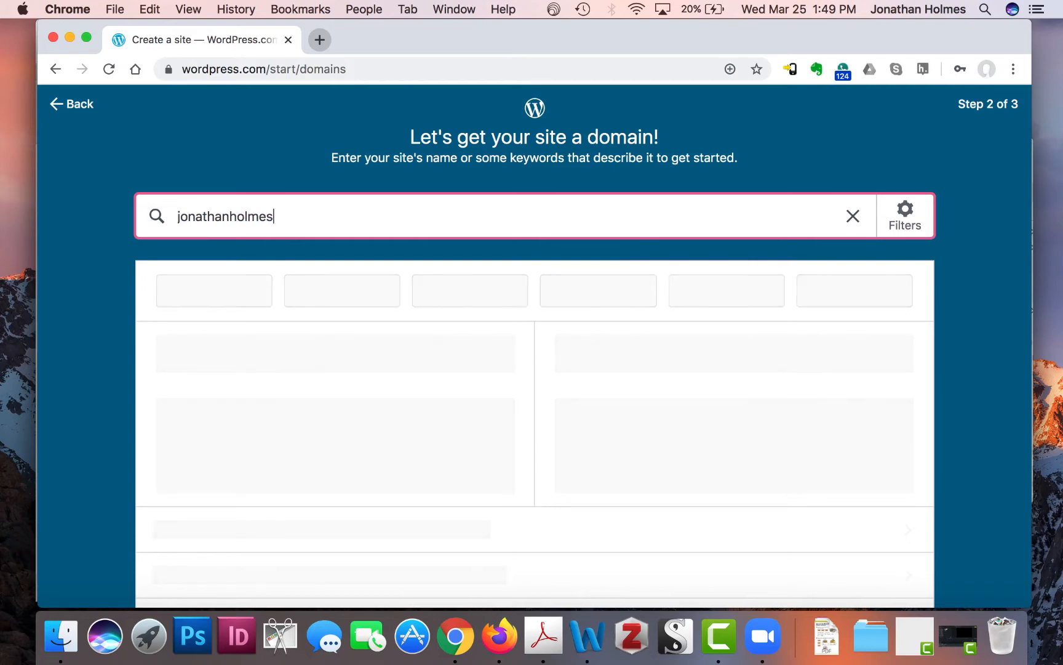
{"action": "scroll", "coordinate": [304, 332], "scroll_direction": "down", "scroll_amount": 4}
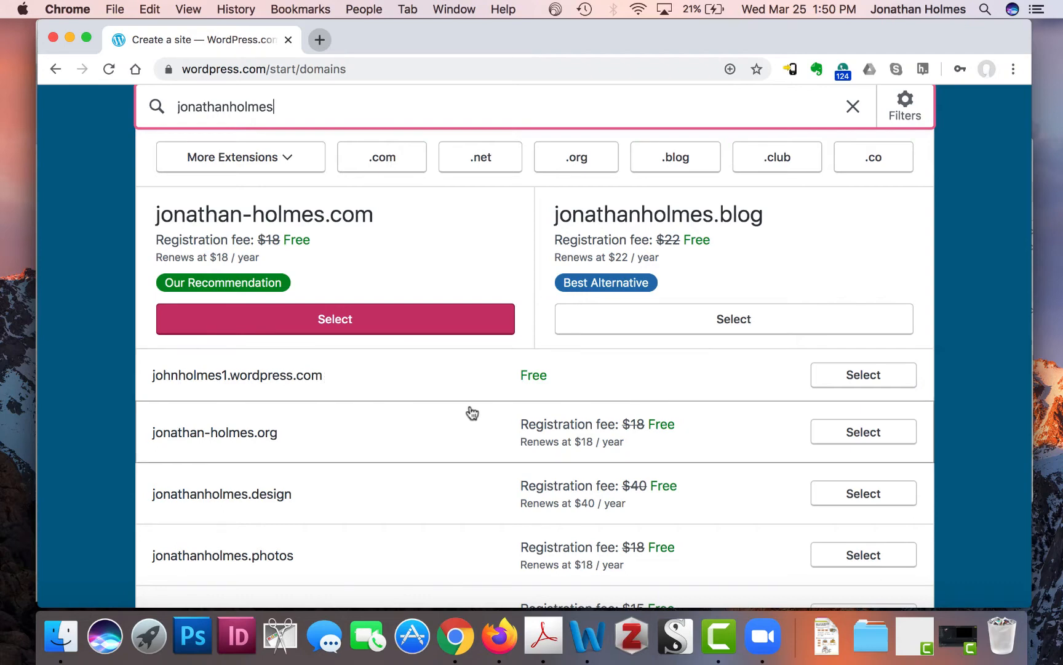
{"action": "scroll", "coordinate": [458, 386], "scroll_direction": "up", "scroll_amount": 5}
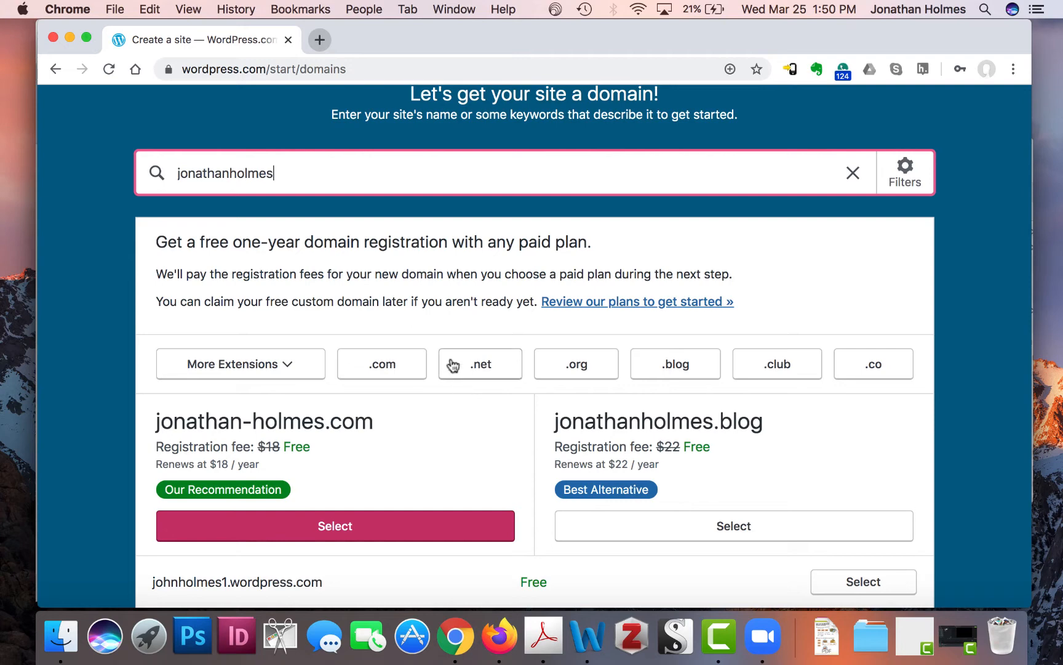
{"action": "scroll", "coordinate": [458, 246], "scroll_direction": "down", "scroll_amount": 5}
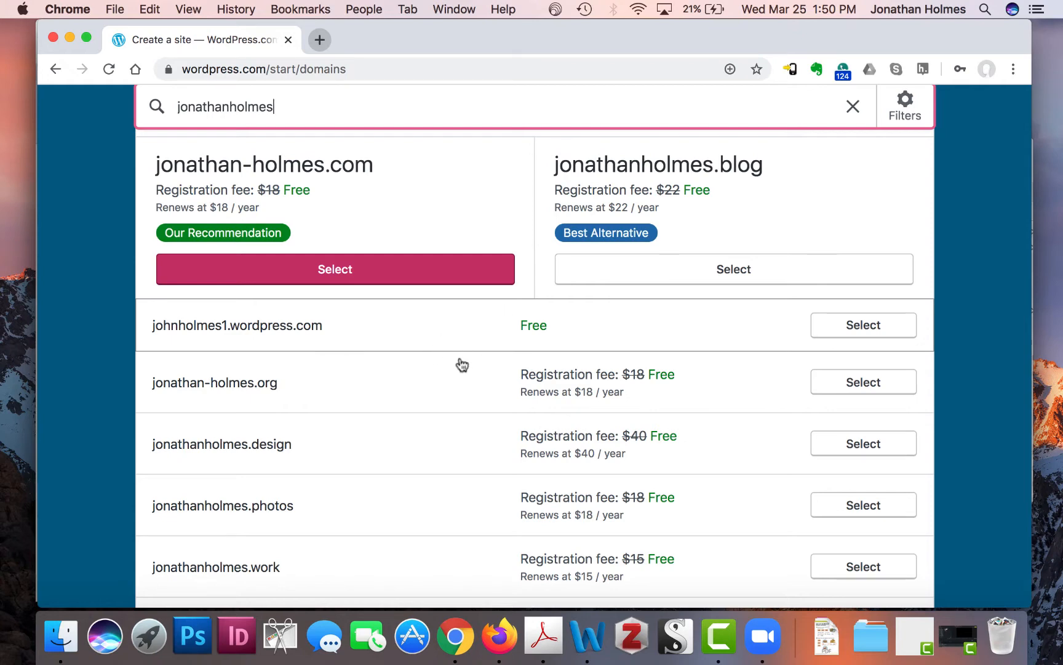
- Pick the free wordpress.com address, then go back to the domain search
{"action": "left_click", "coordinate": [456, 326]}
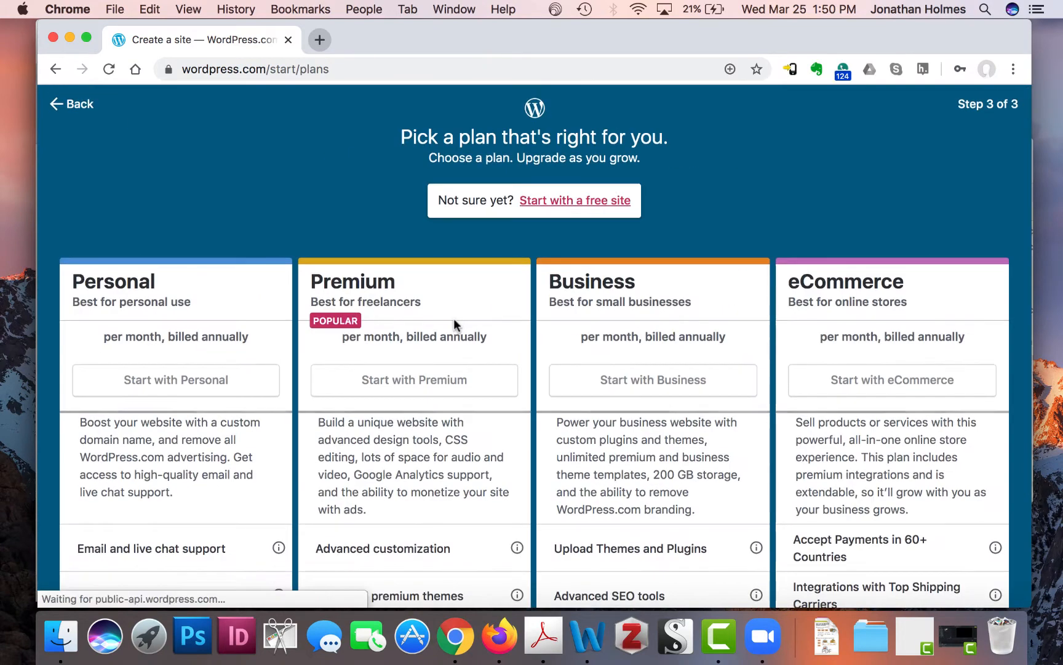
{"action": "left_click", "coordinate": [70, 104]}
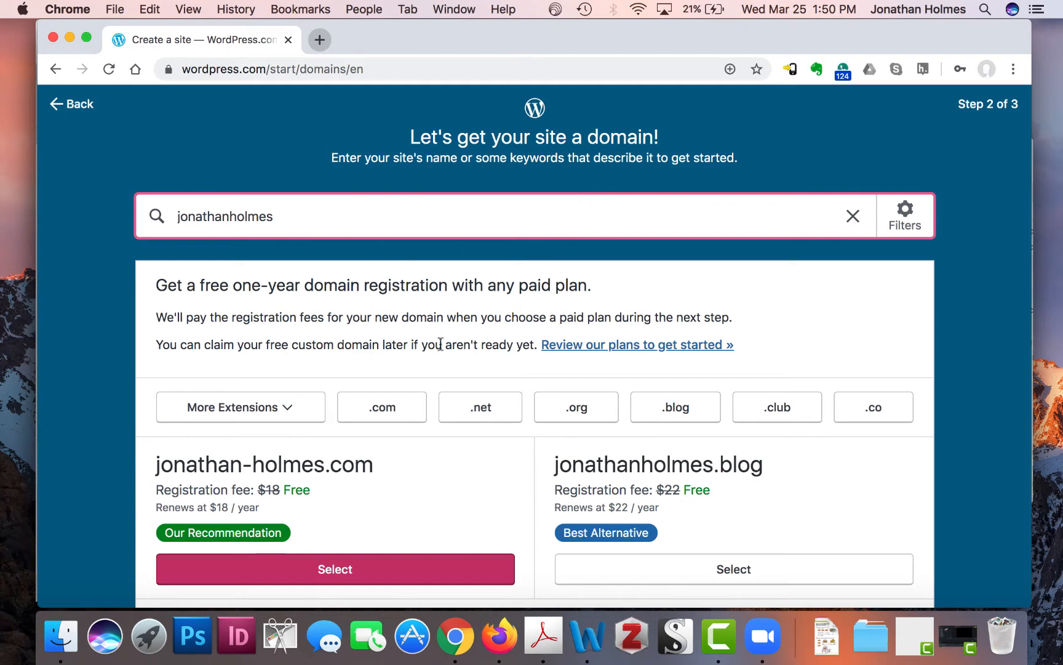
{"action": "scroll", "coordinate": [440, 344], "scroll_direction": "down", "scroll_amount": 3}
{"action": "scroll", "coordinate": [441, 351], "scroll_direction": "up", "scroll_amount": 3}
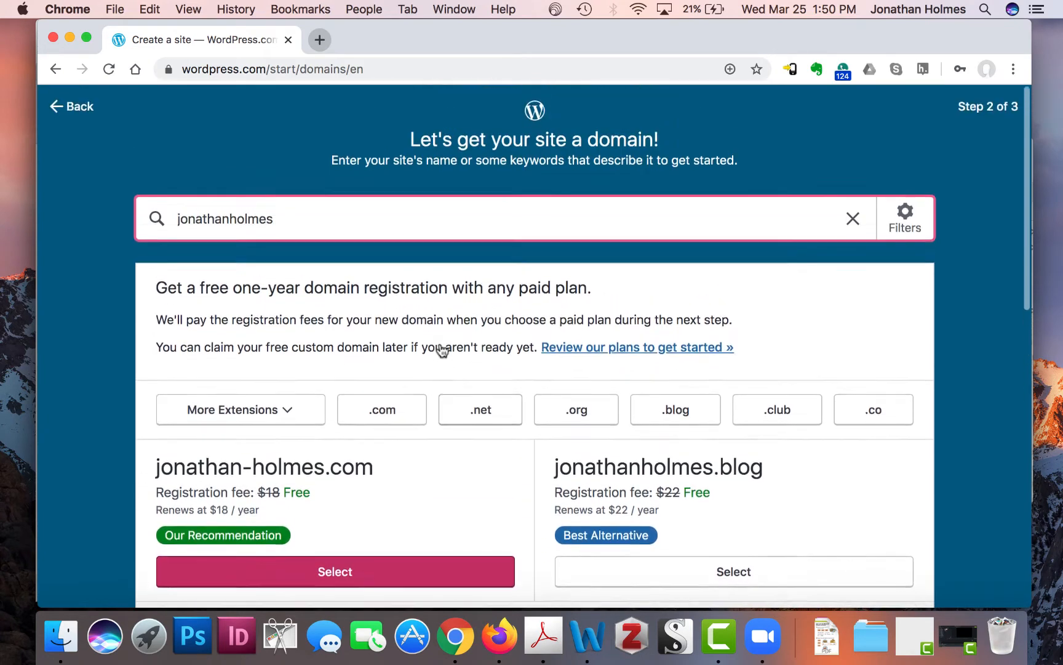
- Search domains again for the combined name and surname and browse the results
{"action": "key", "text": "BackSpace"}
{"action": "key", "text": "BackSpace"}
{"action": "key", "text": "BackSpace"}
{"action": "key", "text": "BackSpace"}
{"action": "key", "text": "BackSpace"}
{"action": "key", "text": "BackSpace"}
{"action": "key", "text": "BackSpace"}
{"action": "key", "text": "BackSpace"}
{"action": "key", "text": "BackSpace"}
{"action": "key", "text": "BackSpace"}
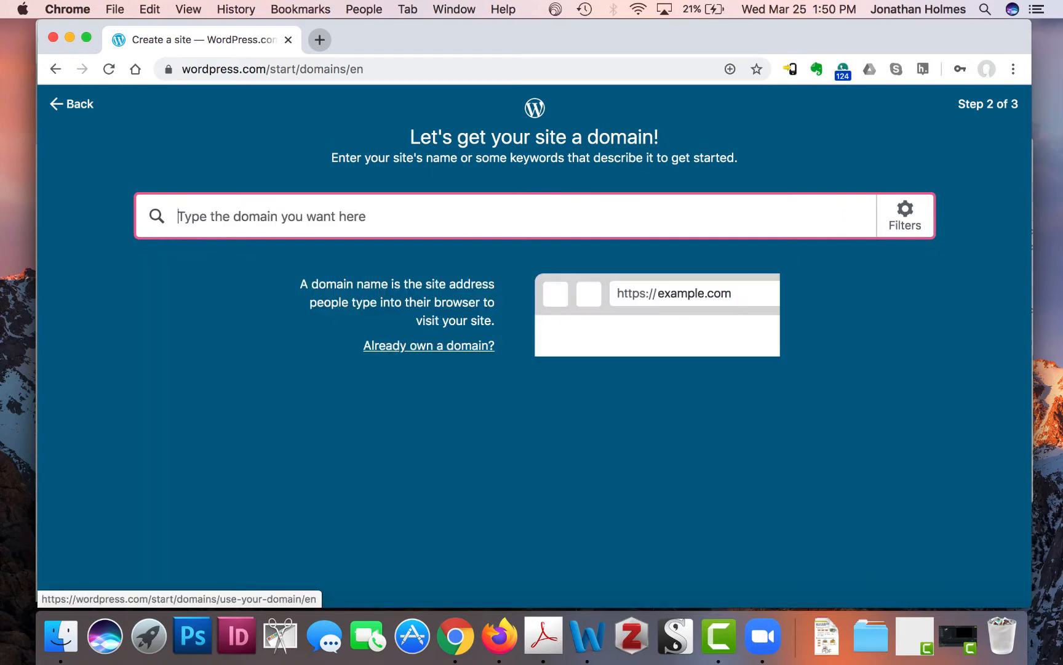
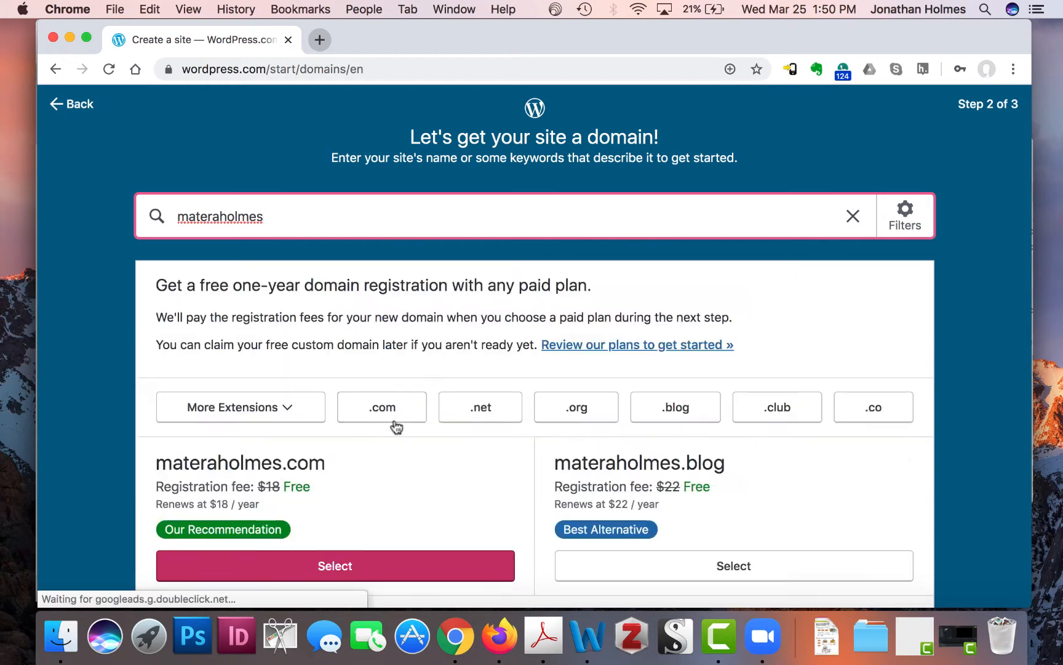
{"action": "scroll", "coordinate": [479, 351], "scroll_direction": "down", "scroll_amount": 3}
{"action": "scroll", "coordinate": [478, 351], "scroll_direction": "down", "scroll_amount": 2}
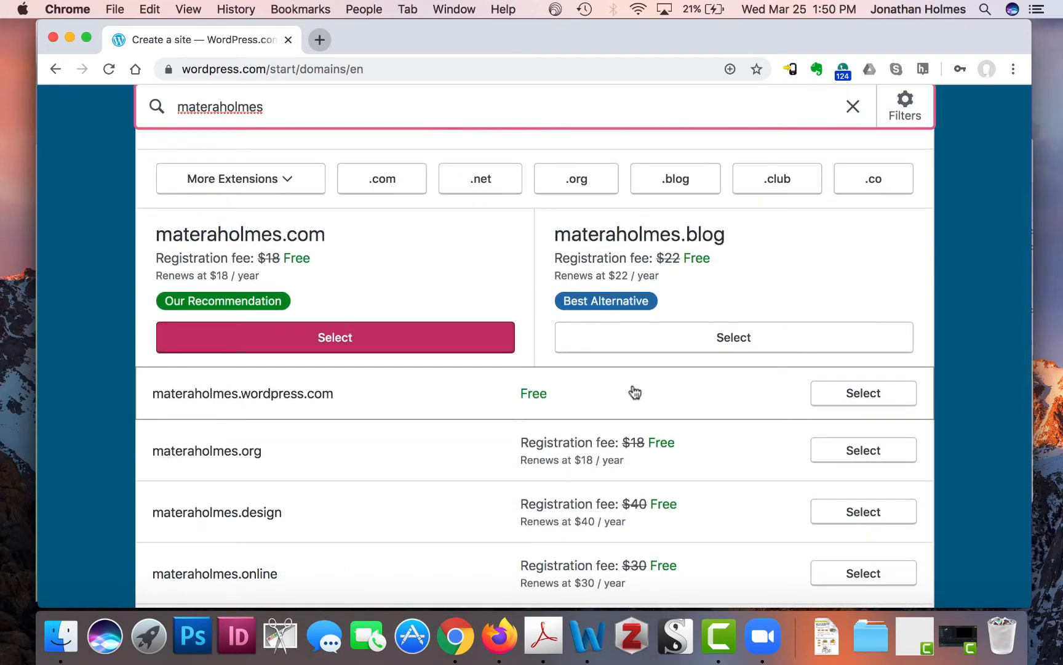
- Select the free wordpress.com address and start with the free plan
{"action": "left_click", "coordinate": [868, 396]}
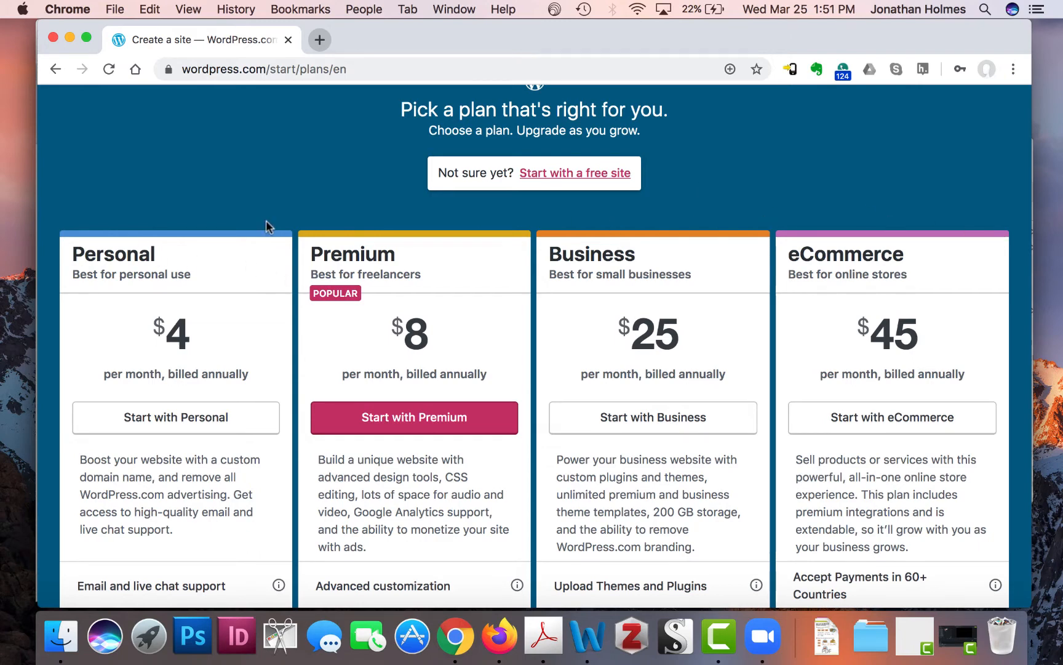
{"action": "left_click", "coordinate": [565, 173]}
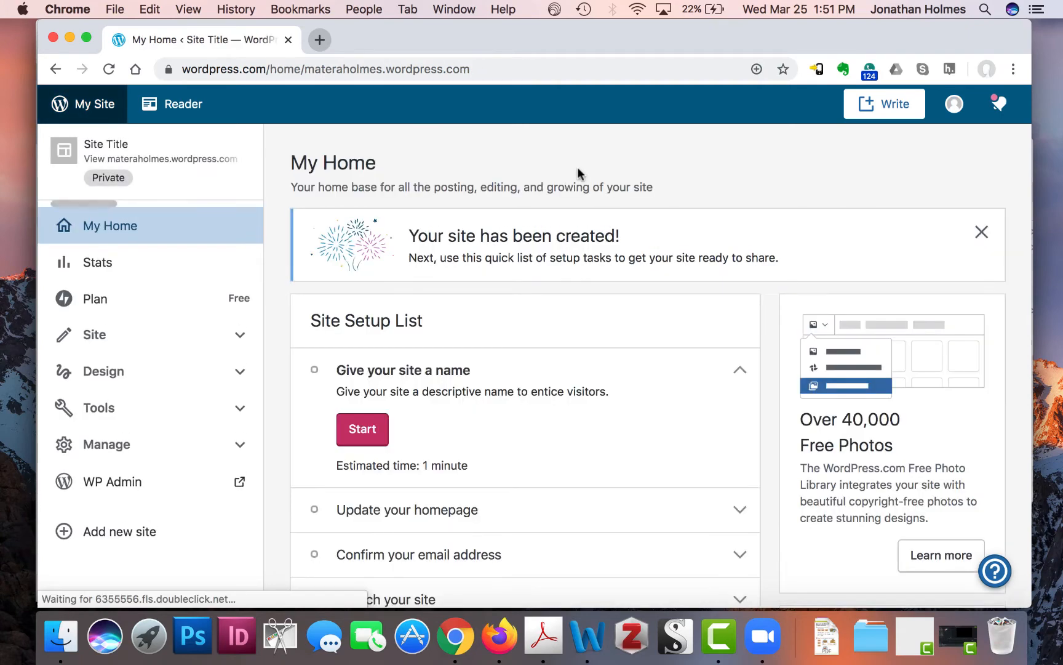
- Preview the new site and view its Welcome banner and three example posts
{"action": "scroll", "coordinate": [651, 313], "scroll_direction": "down", "scroll_amount": 5}
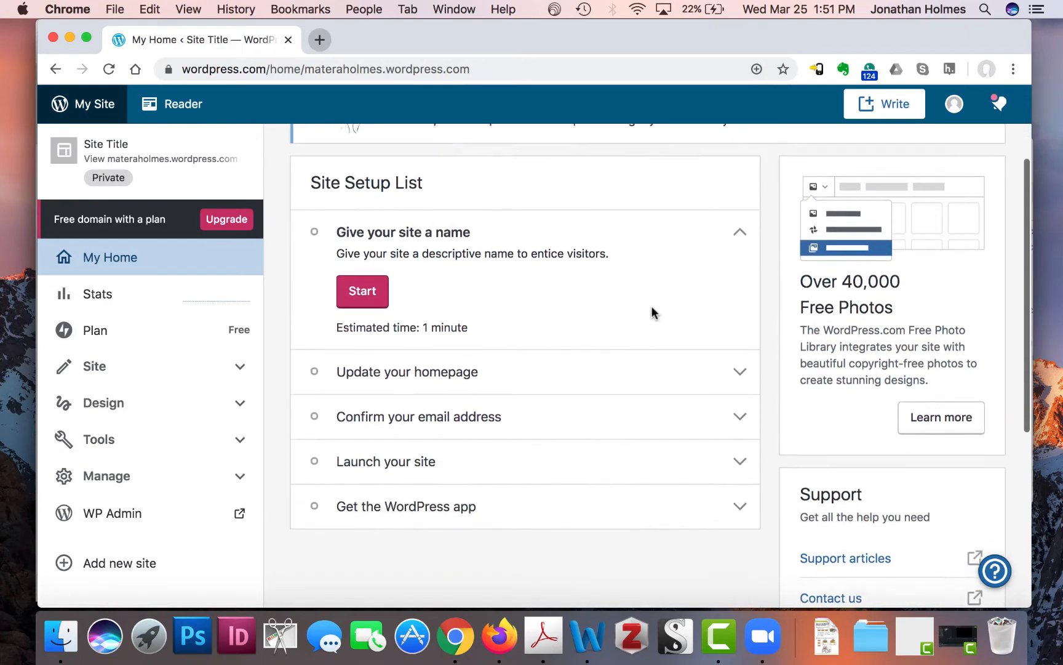
{"action": "scroll", "coordinate": [651, 375], "scroll_direction": "up", "scroll_amount": 5}
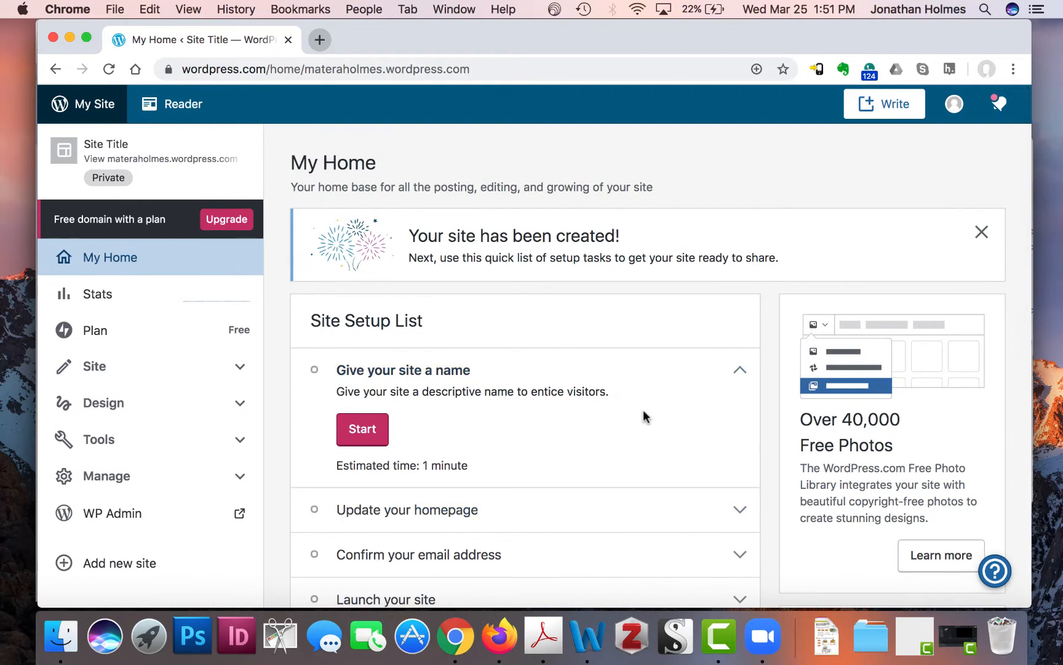
{"action": "left_click", "coordinate": [150, 164]}
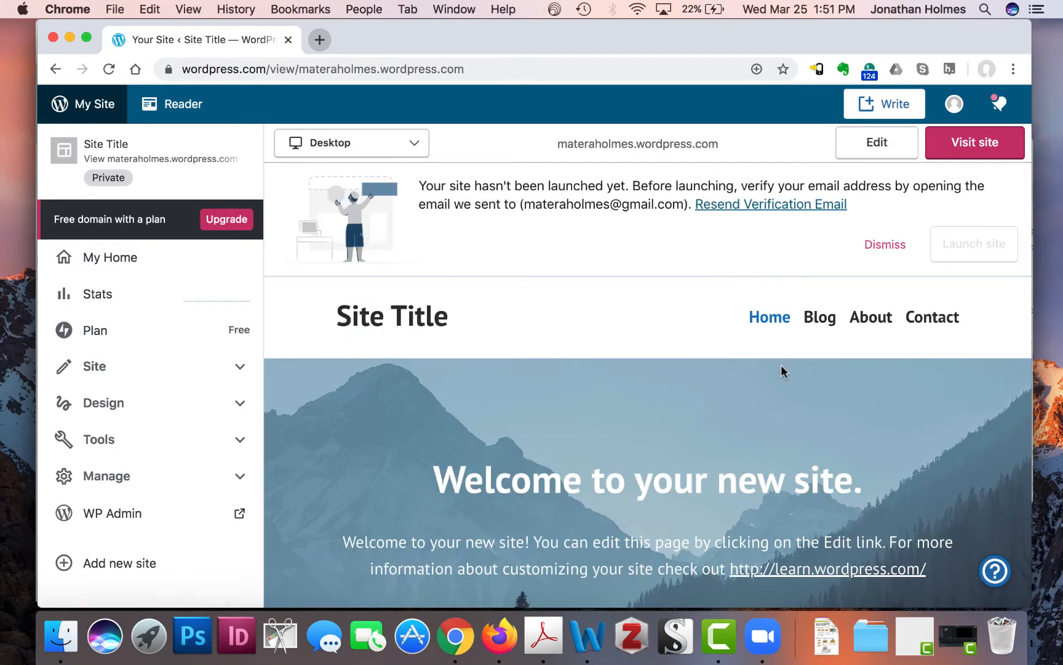
{"action": "scroll", "coordinate": [781, 368], "scroll_direction": "down", "scroll_amount": 2}
{"action": "scroll", "coordinate": [781, 366], "scroll_direction": "down", "scroll_amount": 10}
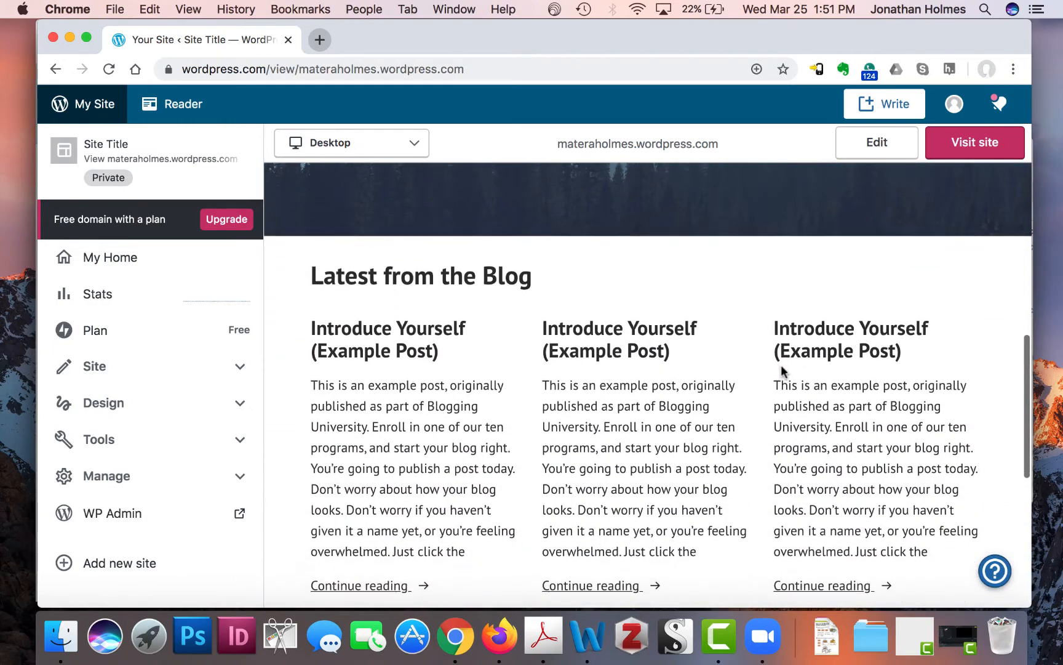
- Scroll the preview back to the top and return to the My Home dashboard
{"action": "scroll", "coordinate": [781, 371], "scroll_direction": "up", "scroll_amount": 12}
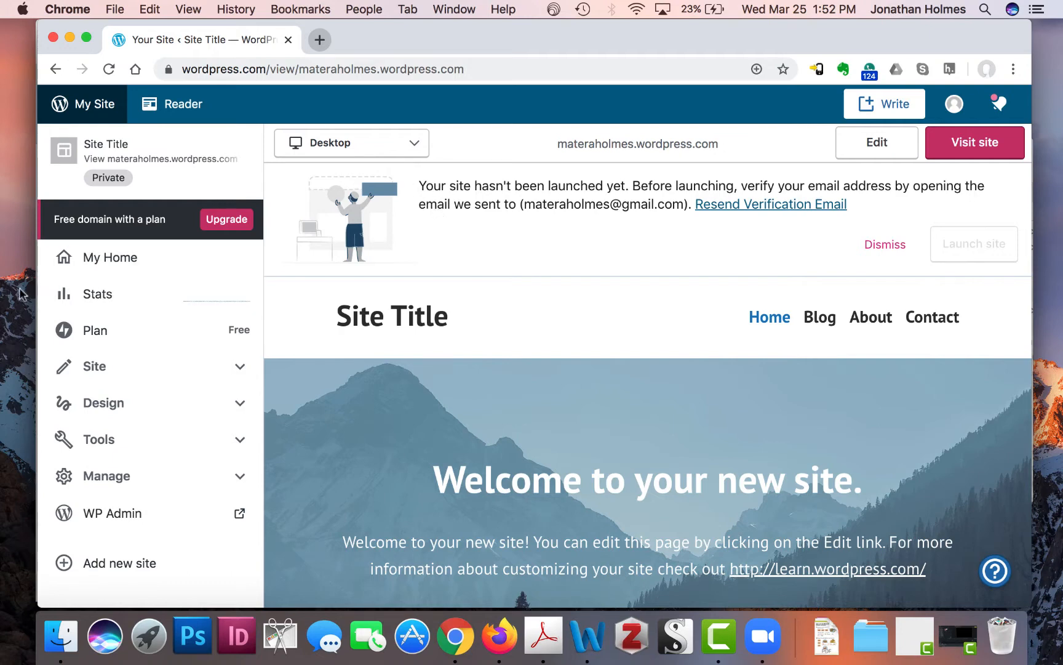
{"action": "left_click", "coordinate": [102, 276]}
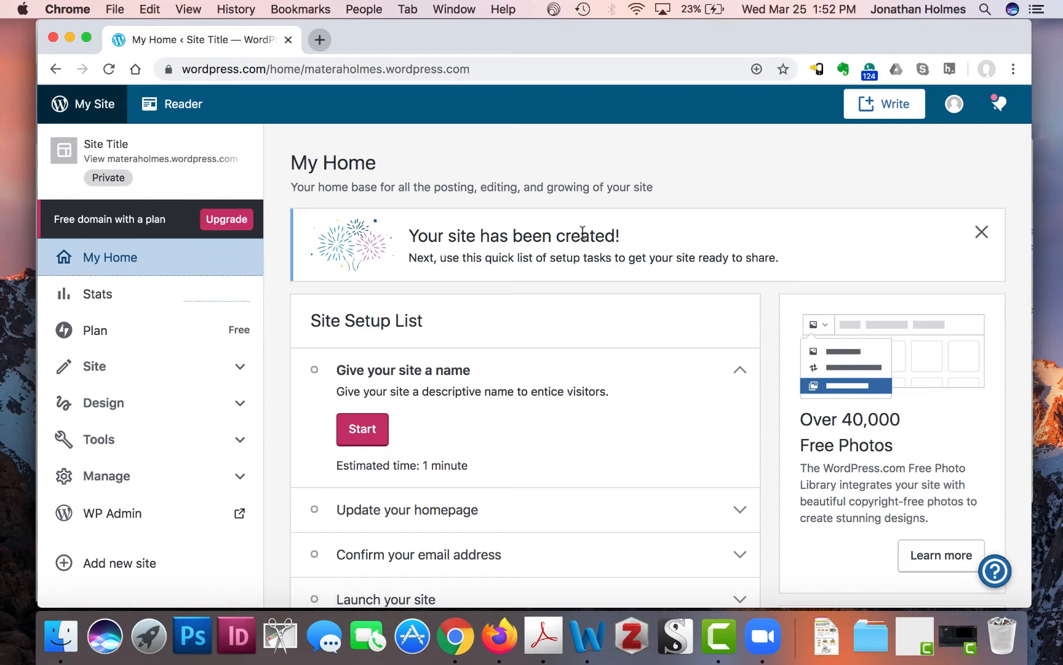
{"action": "scroll", "coordinate": [547, 313], "scroll_direction": "down", "scroll_amount": 3}
{"action": "scroll", "coordinate": [547, 313], "scroll_direction": "up", "scroll_amount": 4}
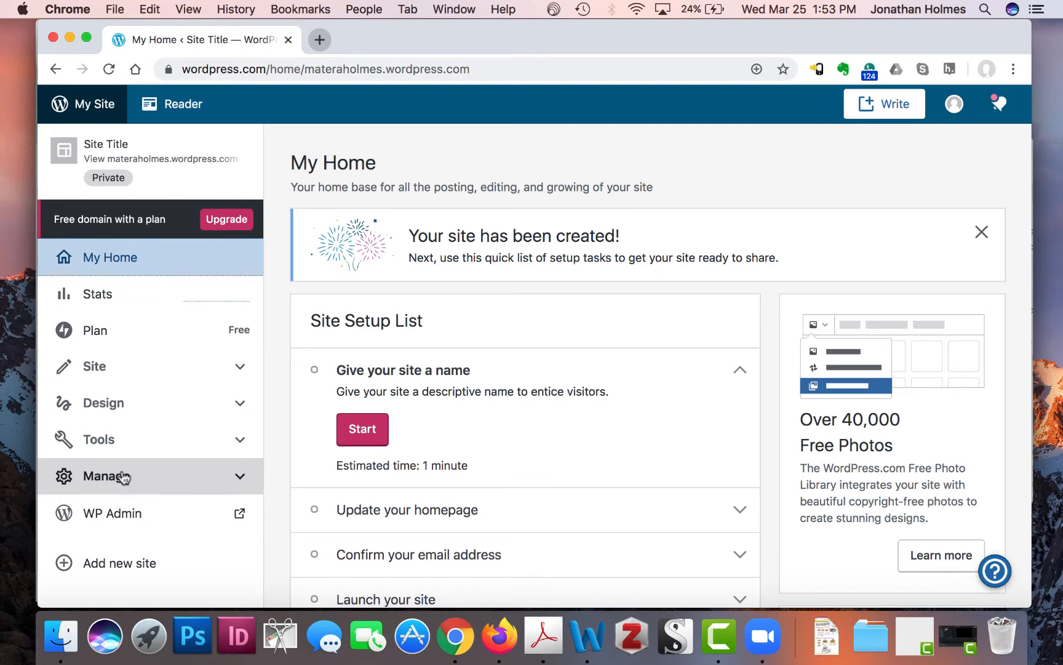
- Confirm the activation email in Gmail, then start the 'Give your site a name' task
{"action": "left_click", "coordinate": [500, 637]}
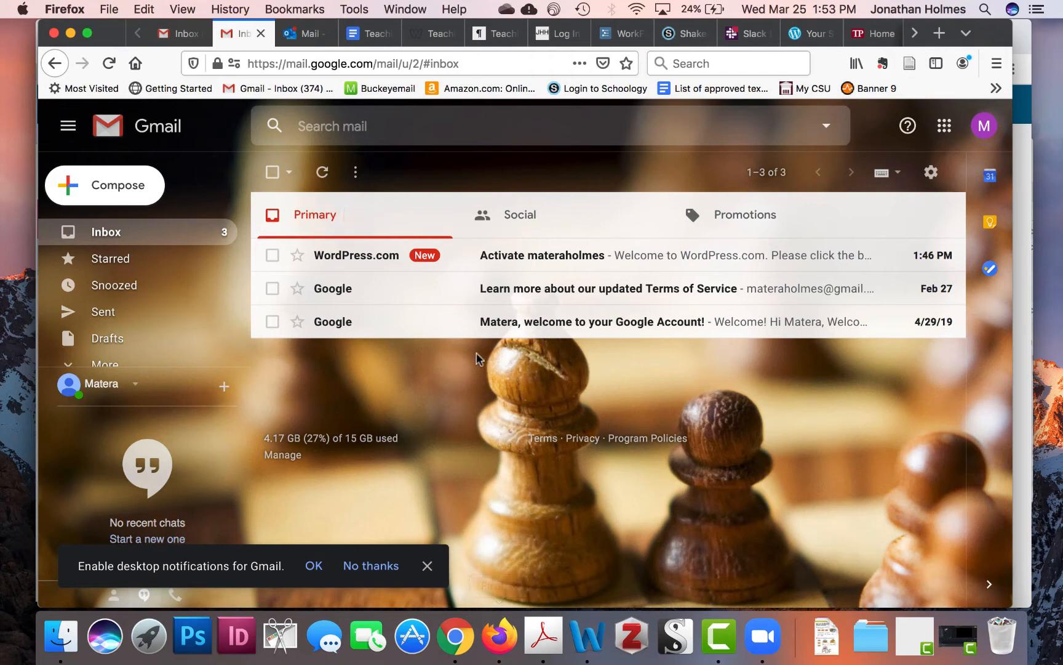
{"action": "left_click", "coordinate": [537, 254]}
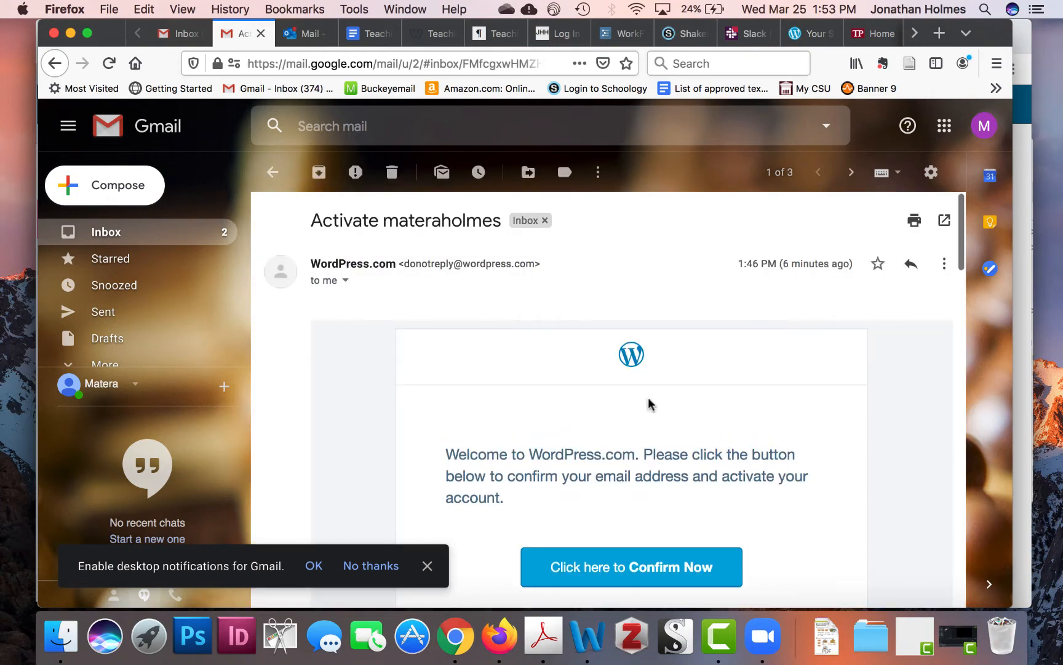
{"action": "scroll", "coordinate": [650, 404], "scroll_direction": "down", "scroll_amount": 2}
{"action": "scroll", "coordinate": [649, 403], "scroll_direction": "down", "scroll_amount": 3}
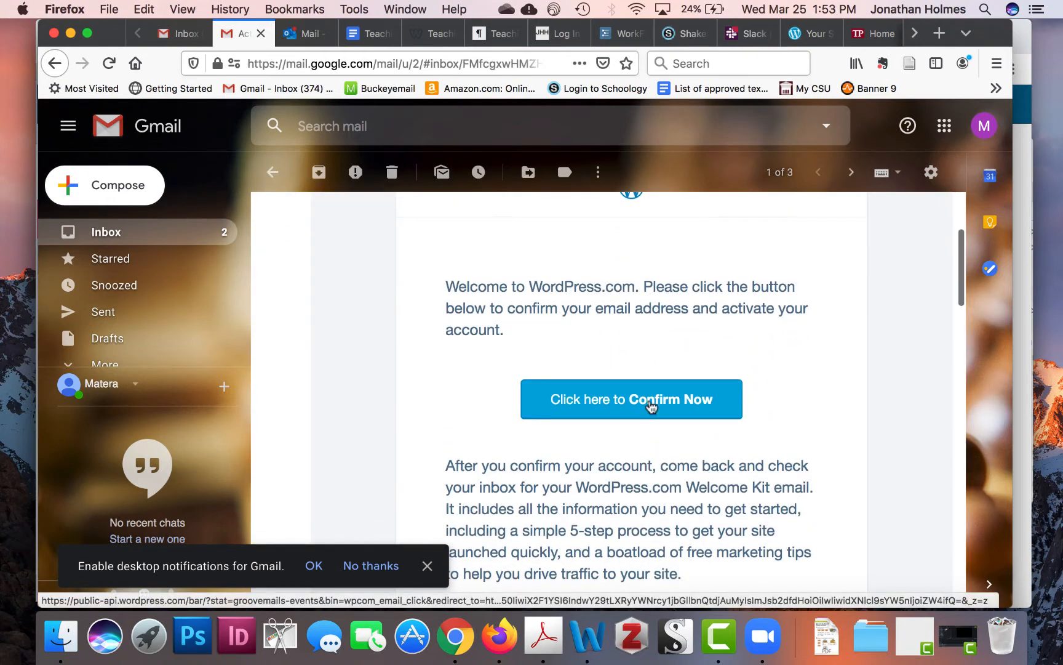
{"action": "left_click", "coordinate": [651, 405]}
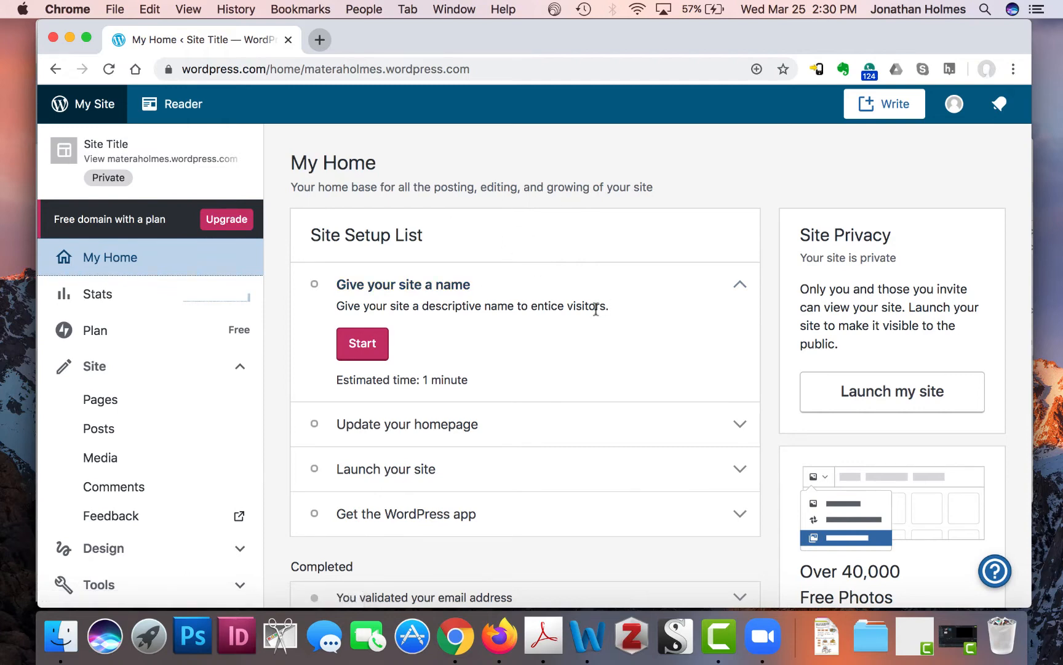
{"action": "scroll", "coordinate": [565, 330], "scroll_direction": "down", "scroll_amount": 1}
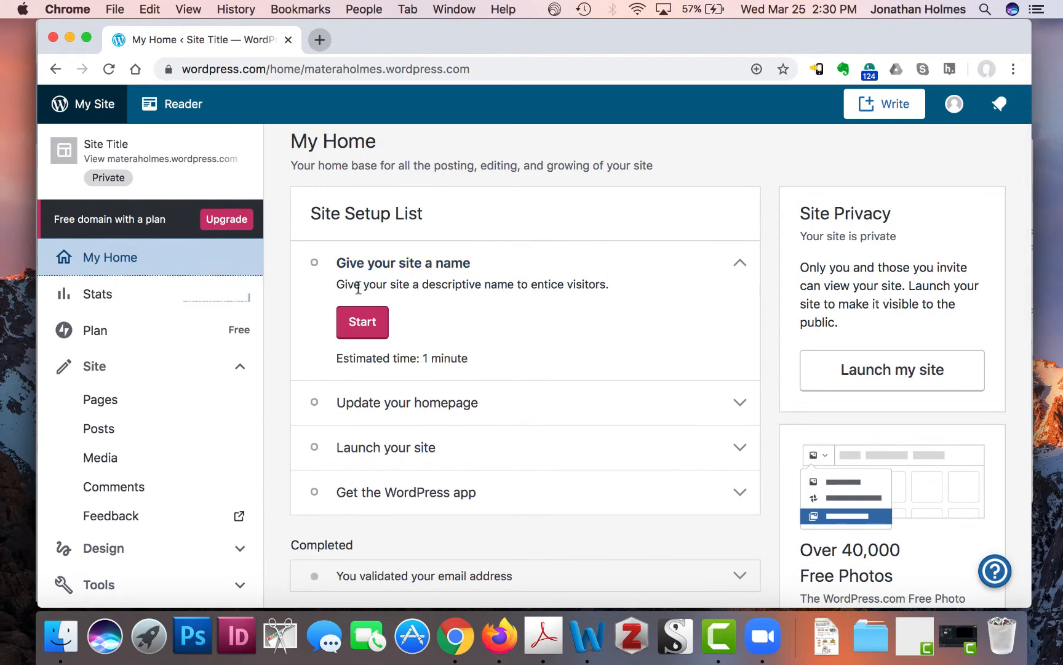
{"action": "left_click", "coordinate": [366, 331]}
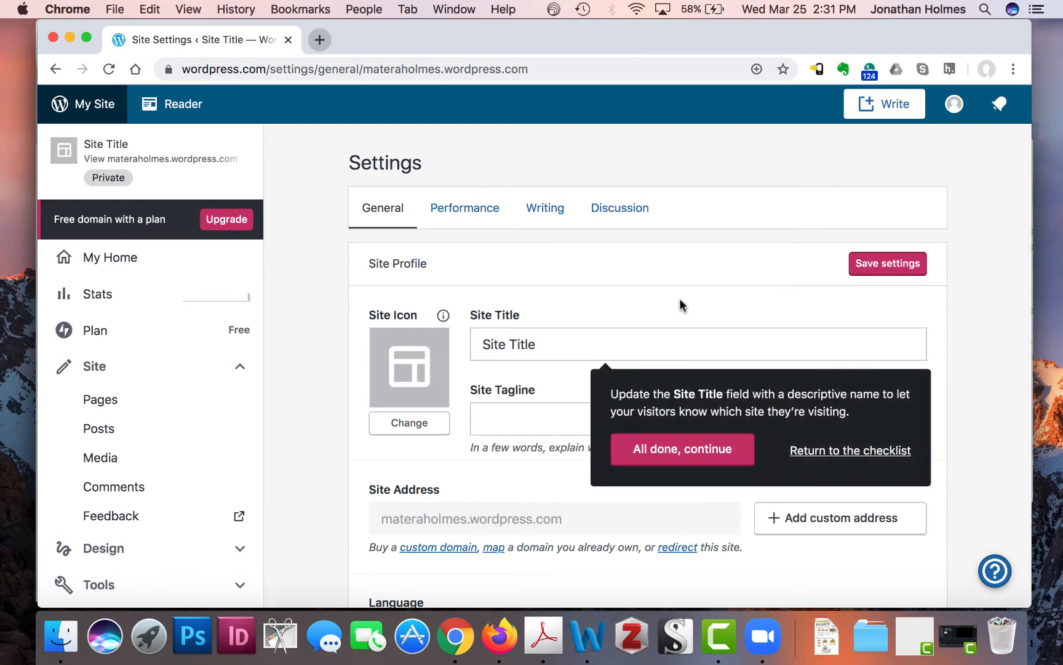
- Replace the placeholder Site Title with the owner's name and scroll to Launch site
{"action": "scroll", "coordinate": [680, 298], "scroll_direction": "down", "scroll_amount": 2}
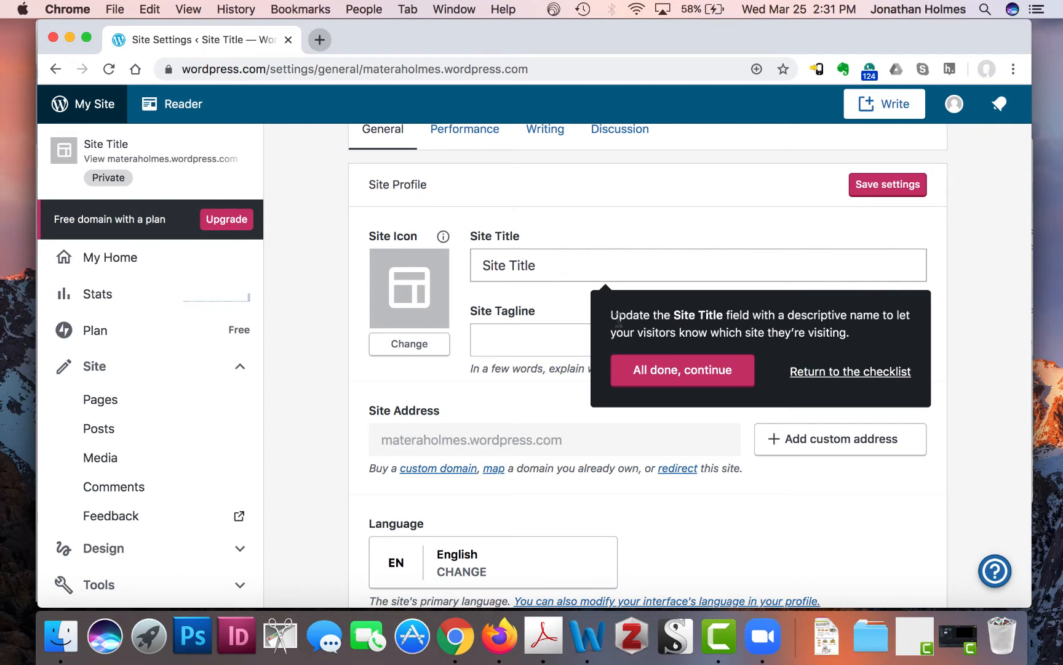
{"action": "left_click", "coordinate": [662, 362]}
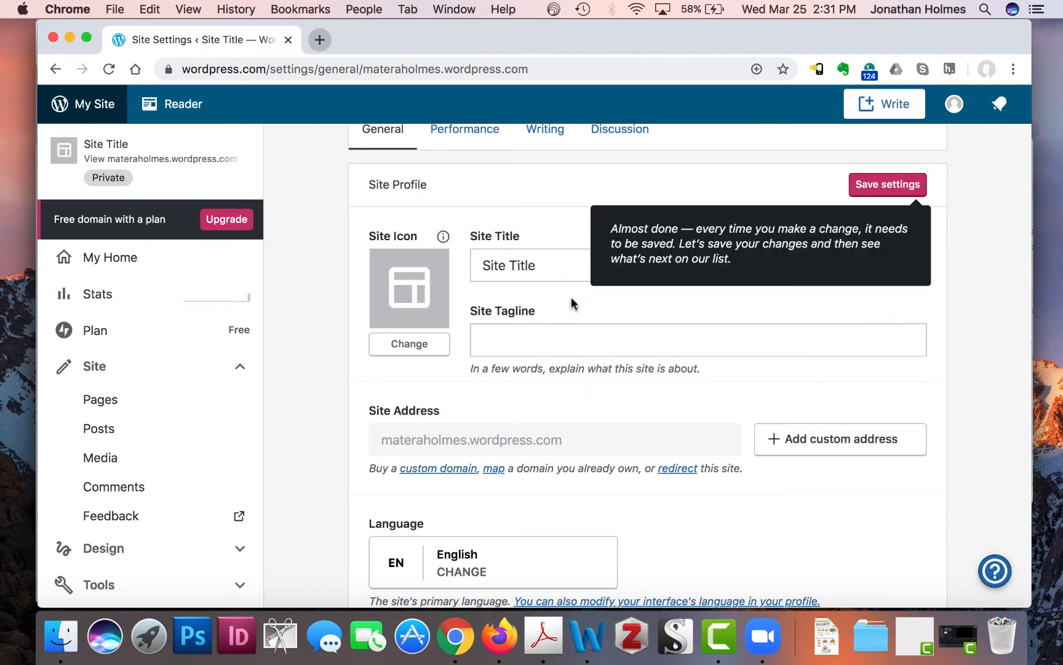
{"action": "left_click", "coordinate": [560, 256]}
{"action": "key", "text": "BackSpace"}
{"action": "key", "text": "BackSpace"}
{"action": "key", "text": "BackSpace"}
{"action": "key", "text": "BackSpace"}
{"action": "key", "text": "BackSpace"}
{"action": "key", "text": "BackSpace"}
{"action": "key", "text": "BackSpace"}
{"action": "key", "text": "BackSpace"}
{"action": "key", "text": "BackSpace"}
{"action": "key", "text": "BackSpace"}
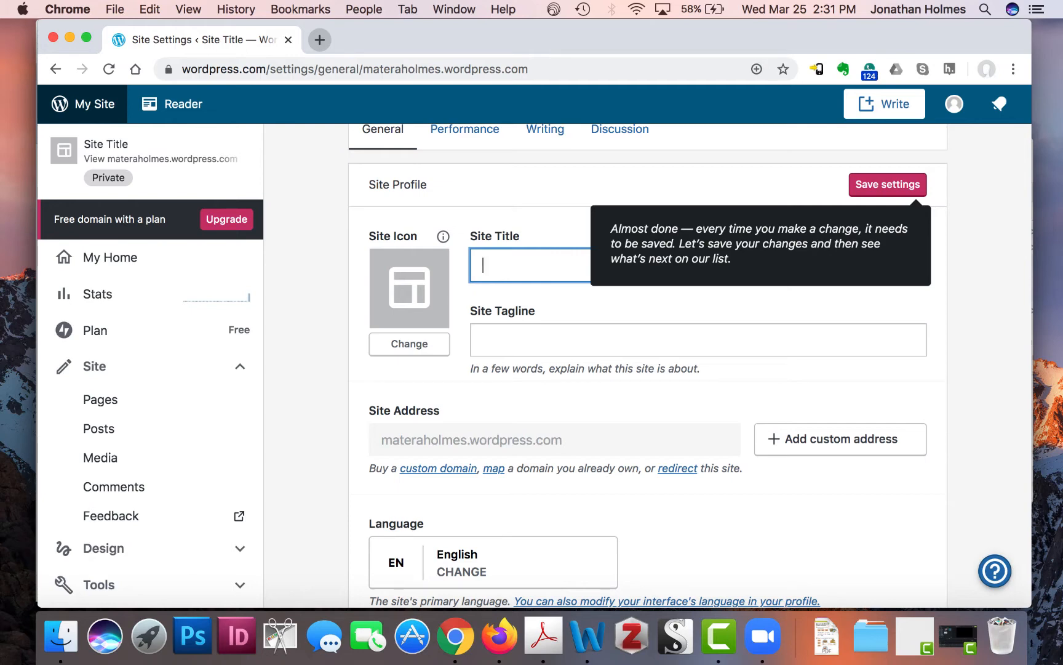
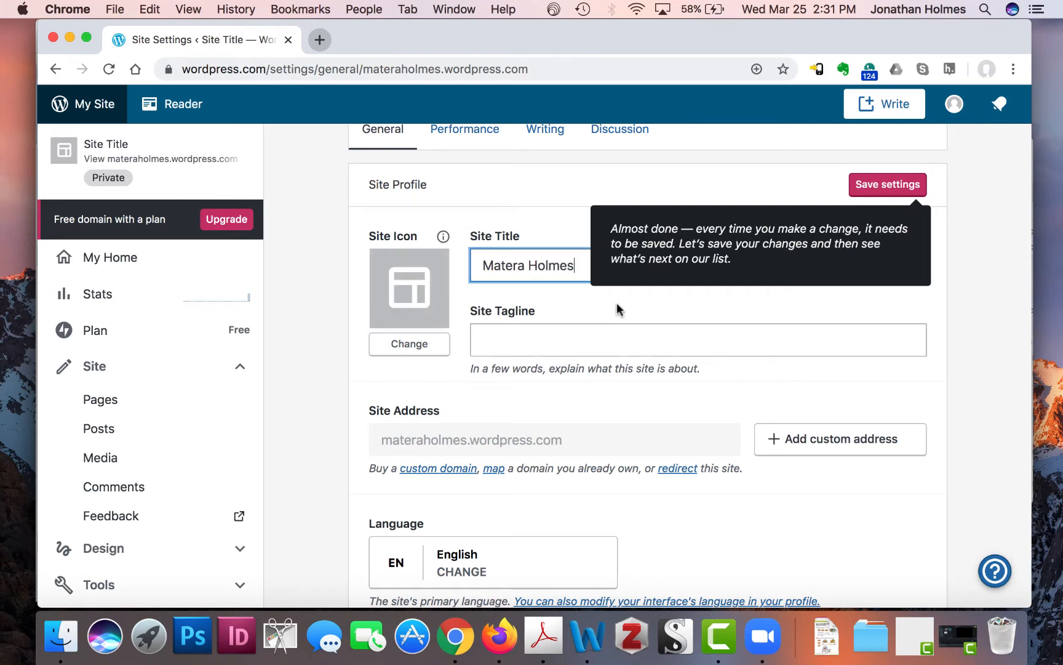
{"action": "key", "text": "Tab"}
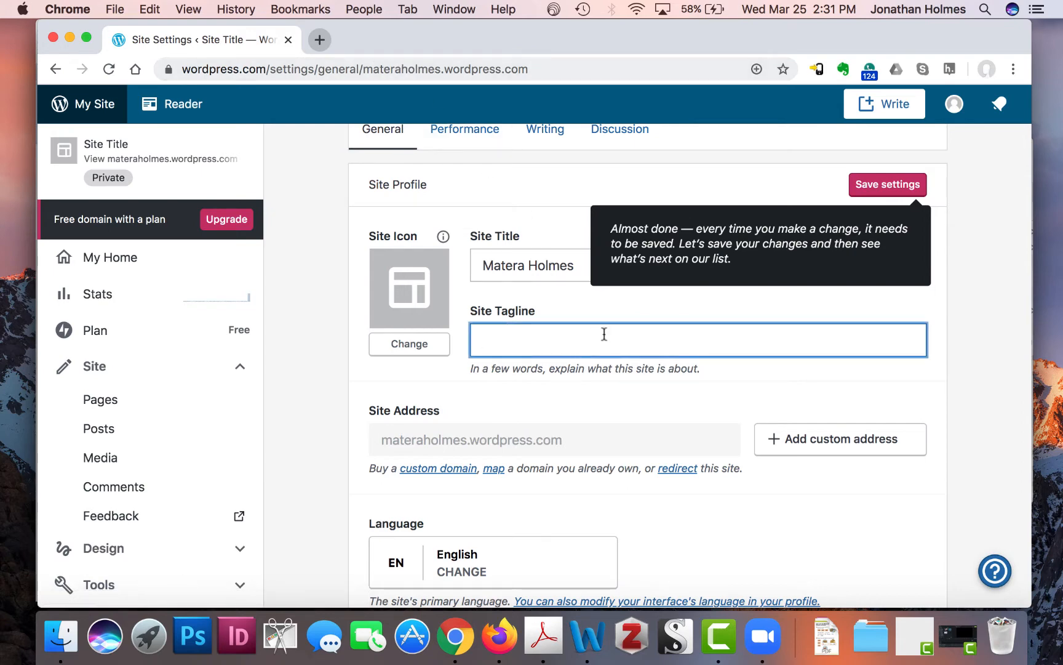
{"action": "scroll", "coordinate": [663, 389], "scroll_direction": "down", "scroll_amount": 2}
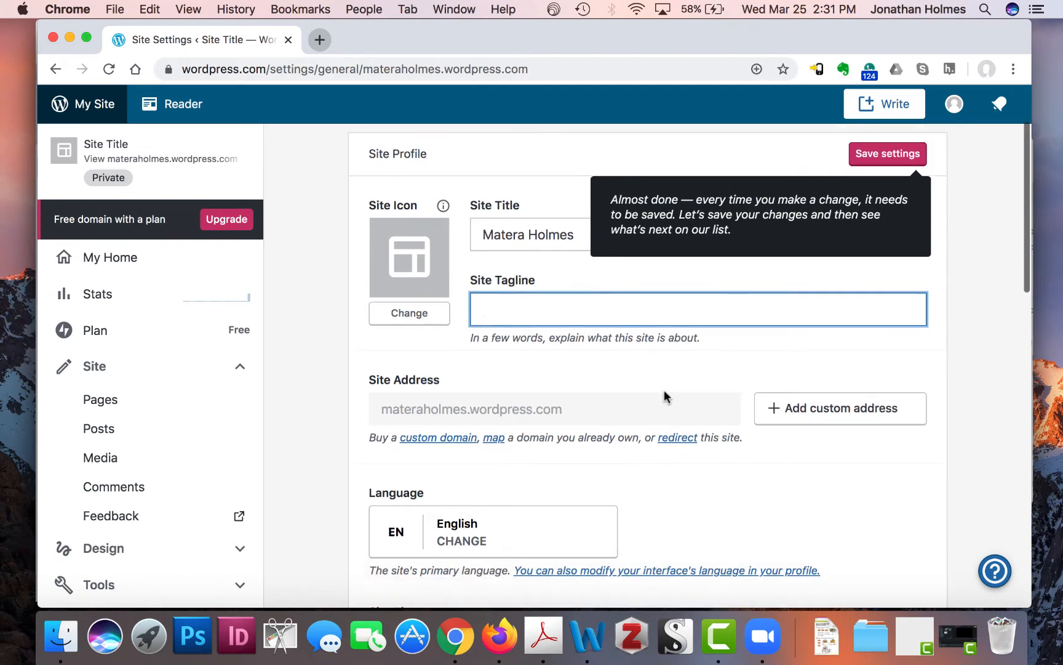
{"action": "scroll", "coordinate": [687, 348], "scroll_direction": "down", "scroll_amount": 2}
{"action": "scroll", "coordinate": [687, 342], "scroll_direction": "down", "scroll_amount": 5}
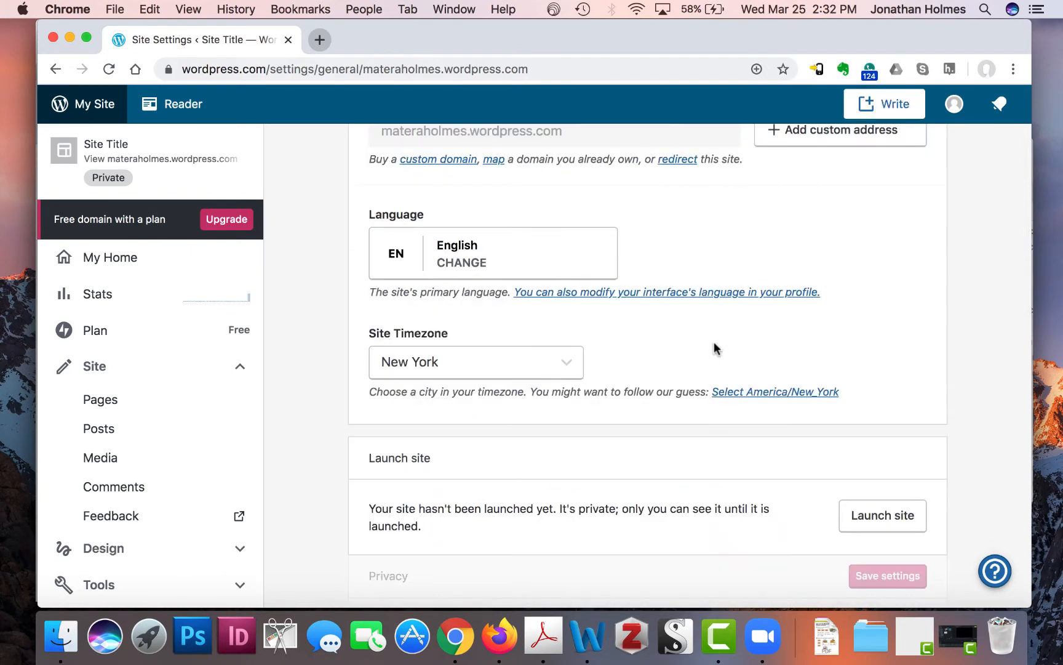
{"action": "scroll", "coordinate": [714, 345], "scroll_direction": "down", "scroll_amount": 4}
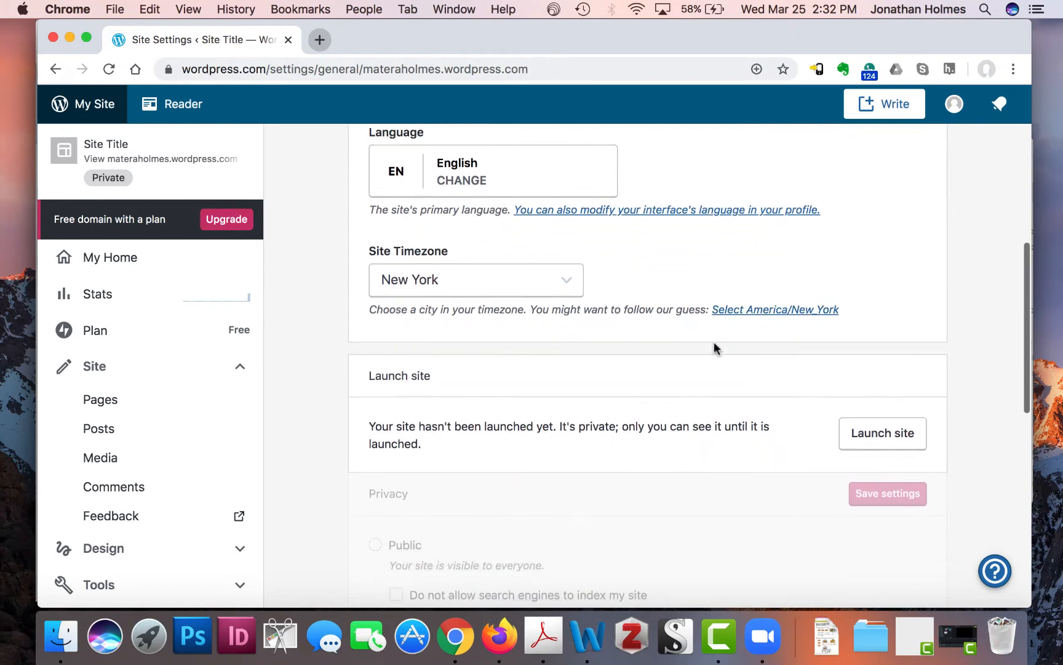
{"action": "scroll", "coordinate": [715, 342], "scroll_direction": "down", "scroll_amount": 2}
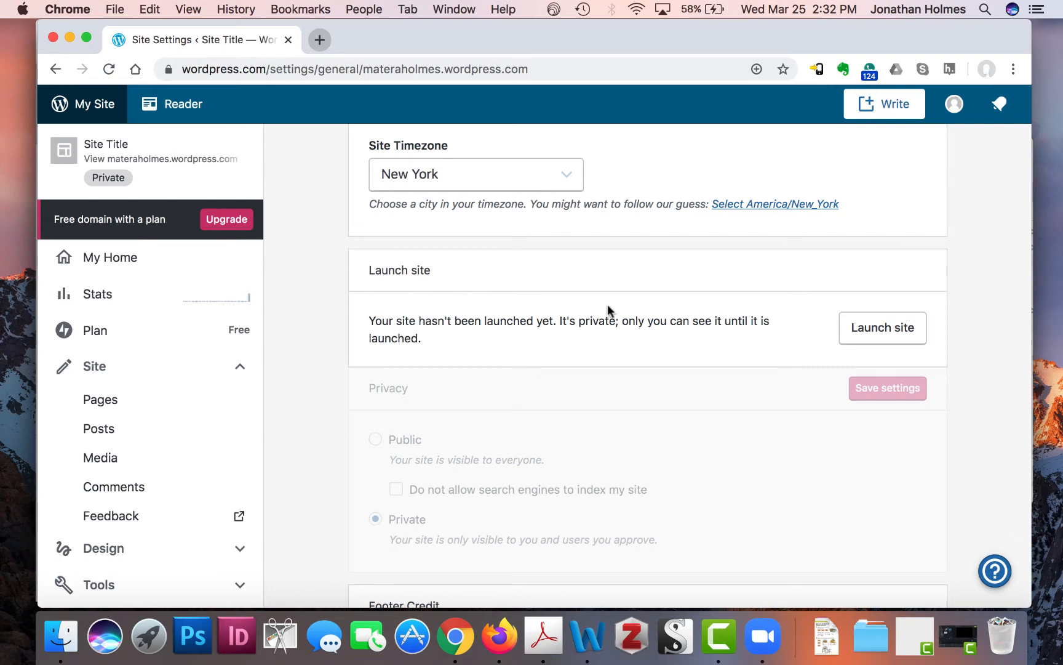
- Launch the site on its free wordpress.com address, skipping the paid plan offer
{"action": "left_click", "coordinate": [881, 336]}
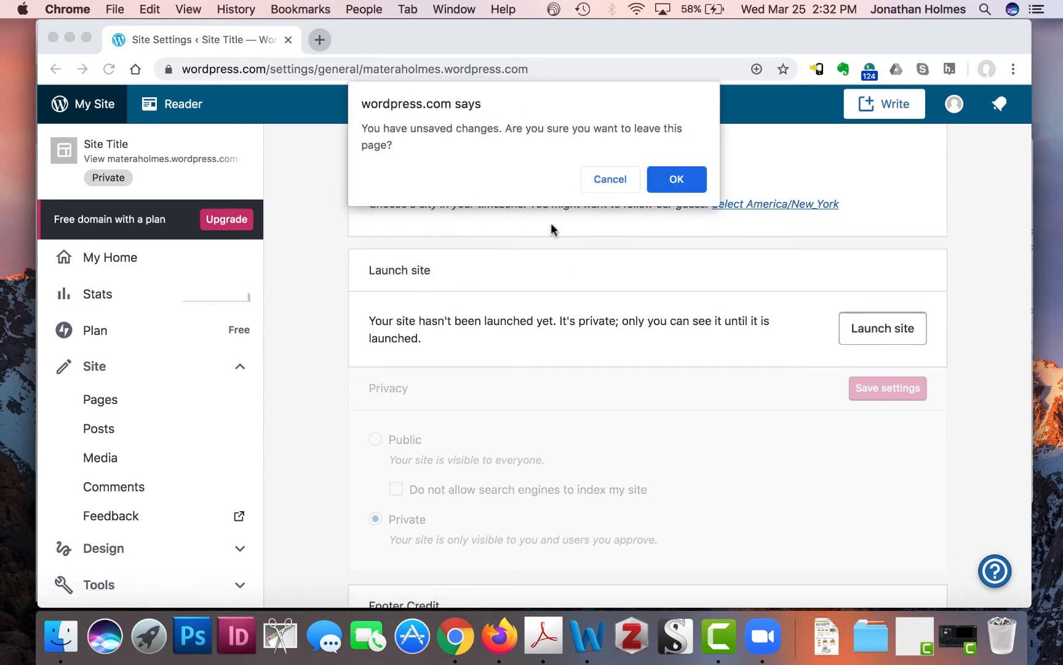
{"action": "left_click", "coordinate": [679, 179]}
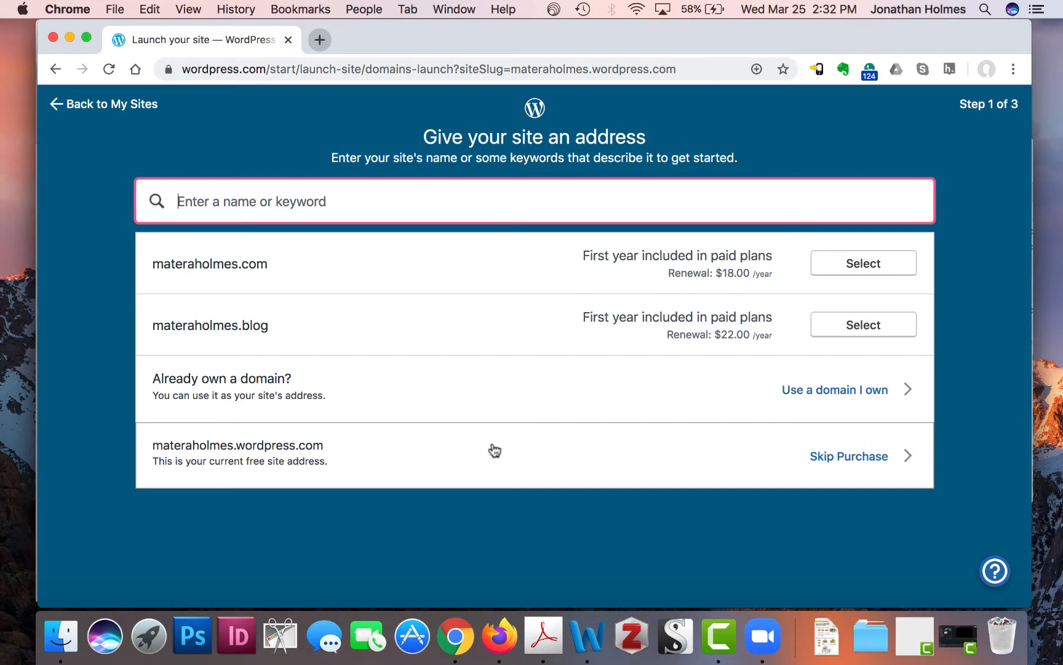
{"action": "left_click", "coordinate": [859, 462]}
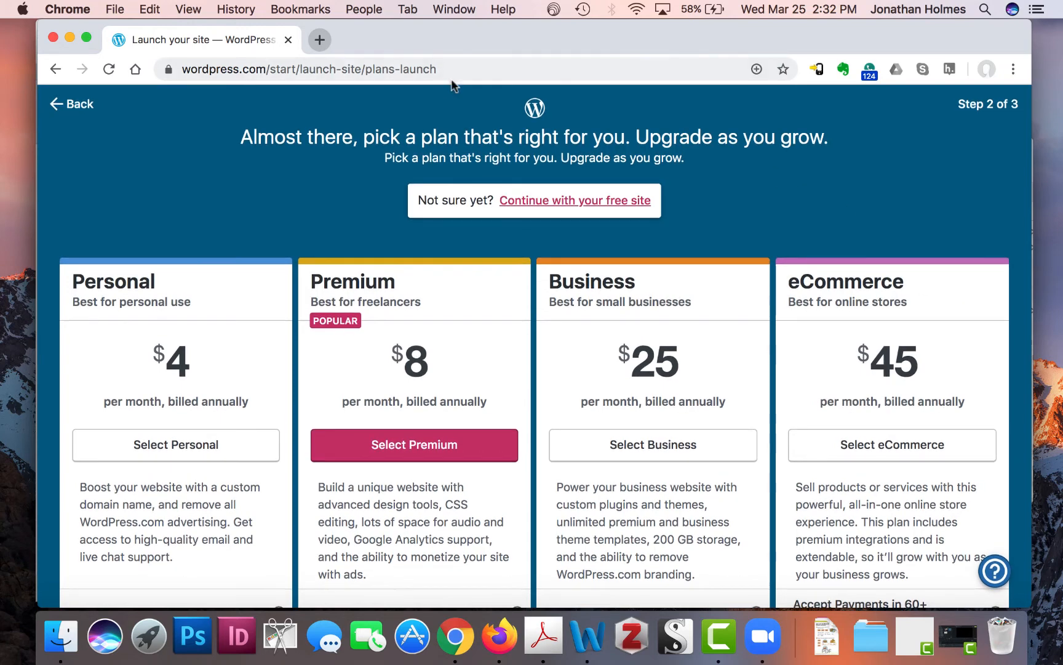
{"action": "left_click", "coordinate": [586, 200]}
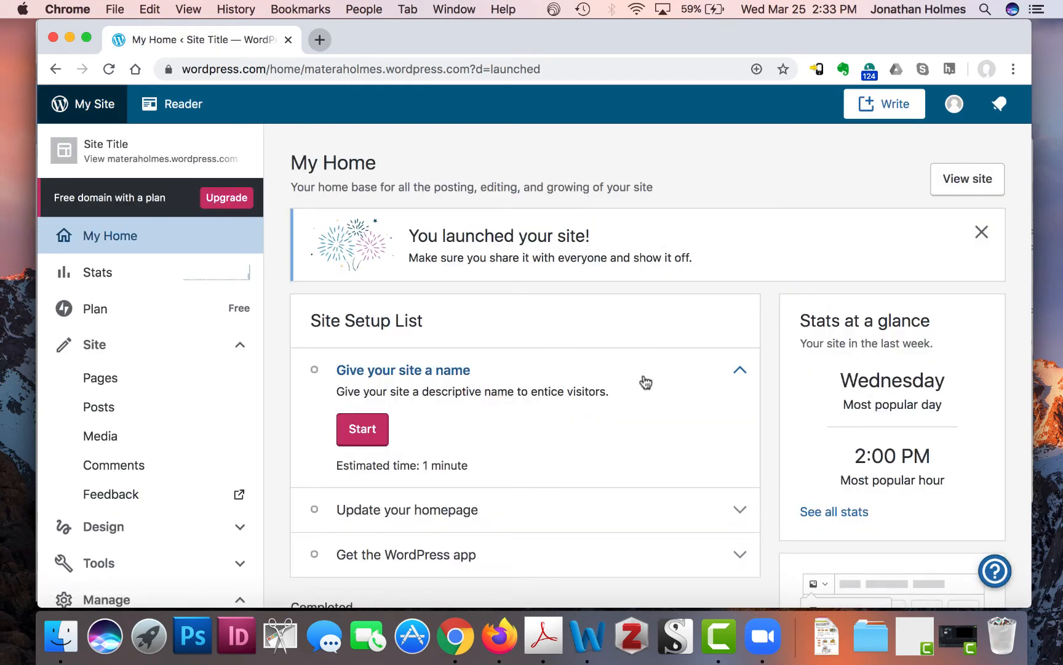
- Replace the placeholder site title with the owner's name, save it, and return to the checklist
{"action": "scroll", "coordinate": [594, 360], "scroll_direction": "down", "scroll_amount": 2}
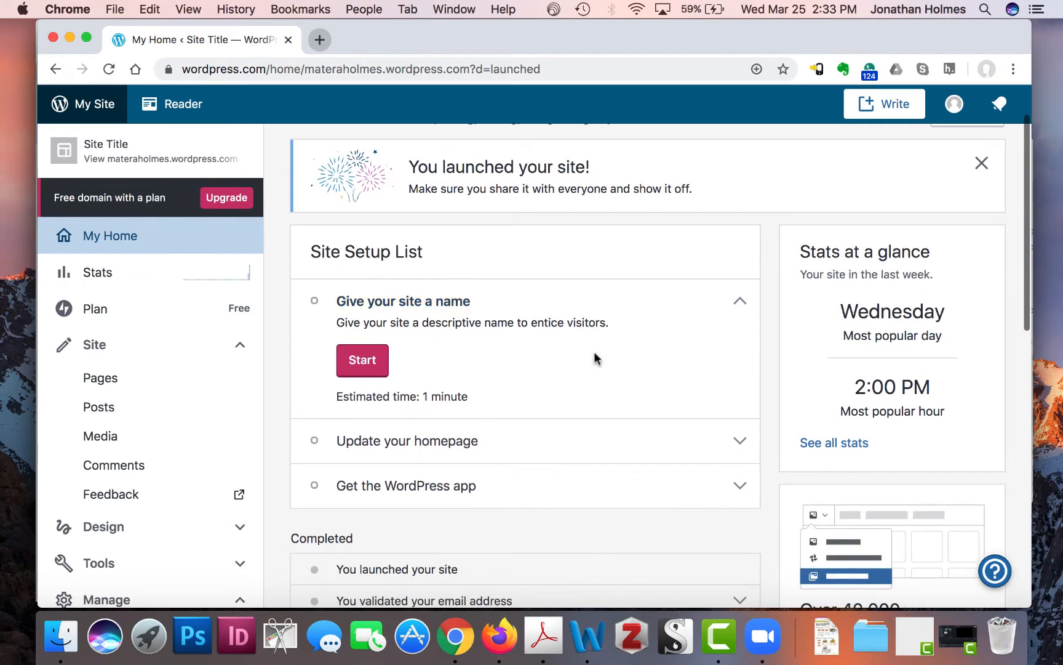
{"action": "scroll", "coordinate": [595, 354], "scroll_direction": "up", "scroll_amount": 2}
{"action": "scroll", "coordinate": [423, 411], "scroll_direction": "down", "scroll_amount": 1}
{"action": "left_click", "coordinate": [357, 401]}
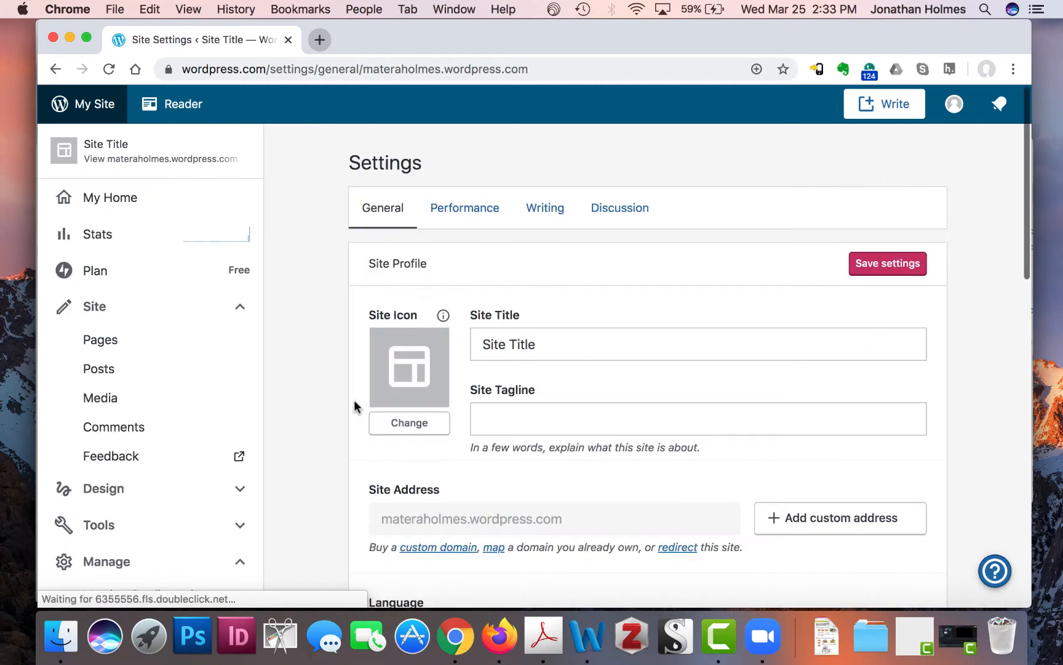
{"action": "left_click", "coordinate": [553, 340]}
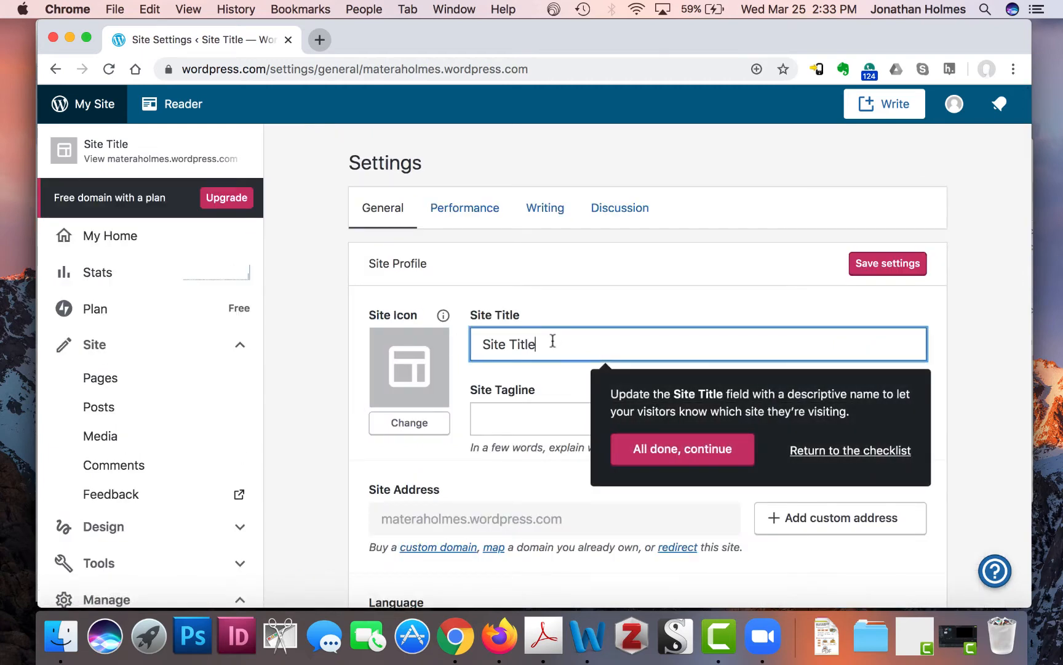
{"action": "key", "text": "BackSpace"}
{"action": "key", "text": "BackSpace"}
{"action": "key", "text": "BackSpace"}
{"action": "key", "text": "BackSpace"}
{"action": "key", "text": "BackSpace"}
{"action": "key", "text": "BackSpace"}
{"action": "key", "text": "BackSpace"}
{"action": "key", "text": "BackSpace"}
{"action": "key", "text": "BackSpace"}
{"action": "key", "text": "BackSpace"}
{"action": "left_click", "coordinate": [897, 266]}
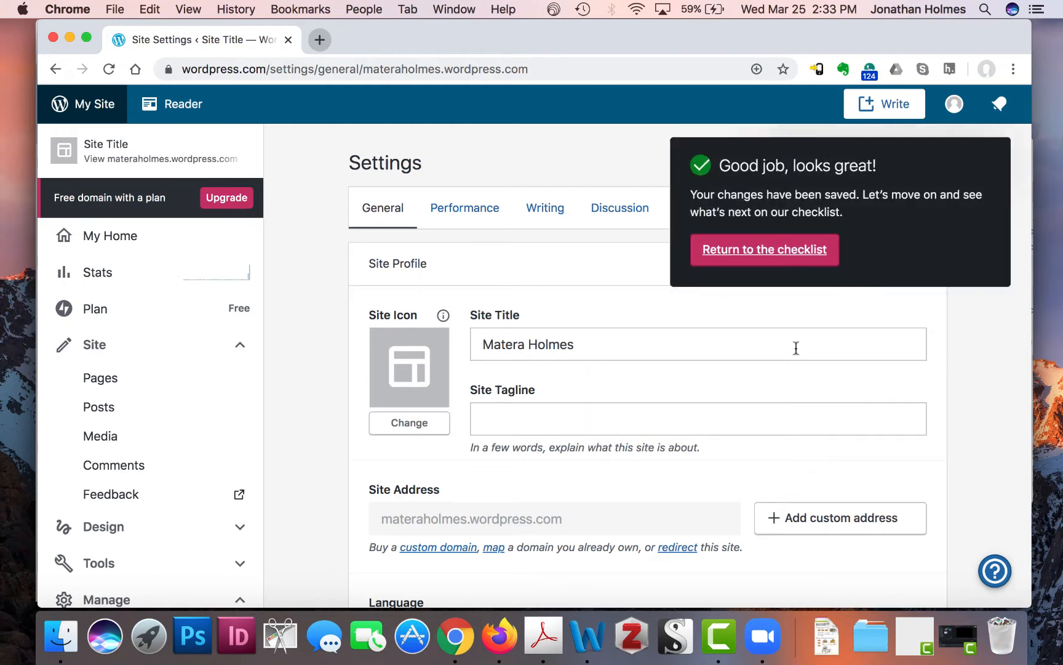
{"action": "left_click", "coordinate": [782, 263]}
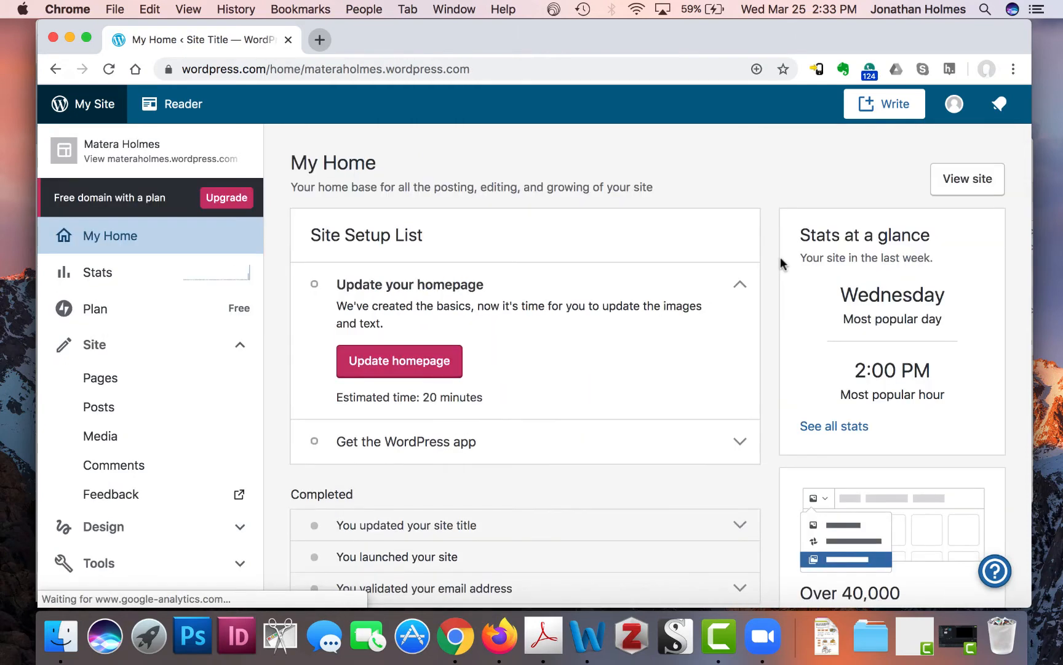
{"action": "scroll", "coordinate": [598, 354], "scroll_direction": "down", "scroll_amount": 2}
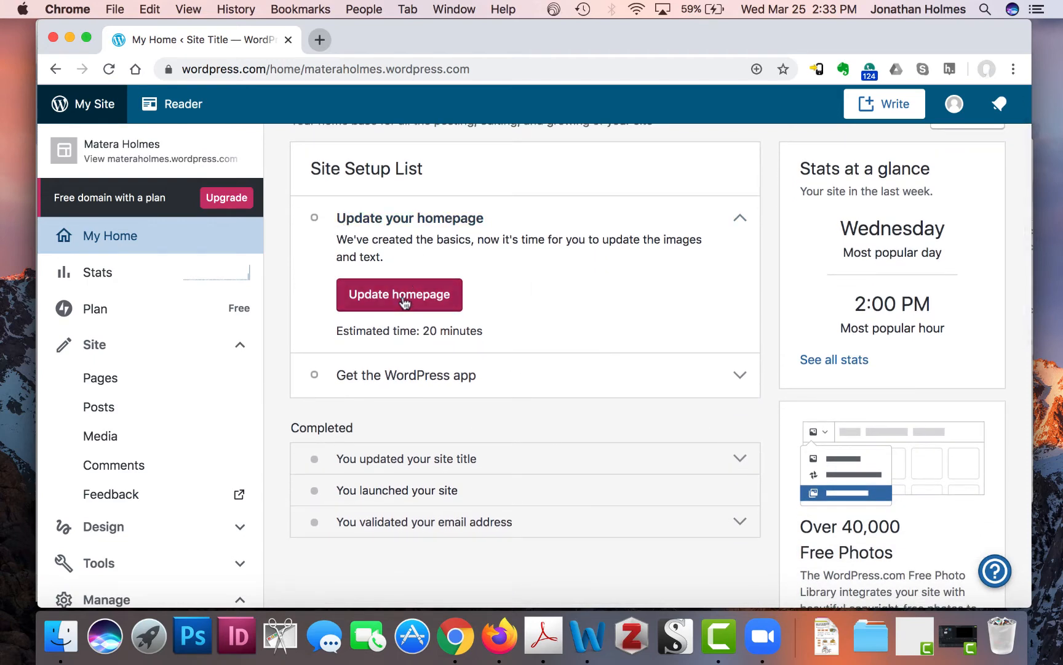
{"action": "left_click", "coordinate": [403, 299]}
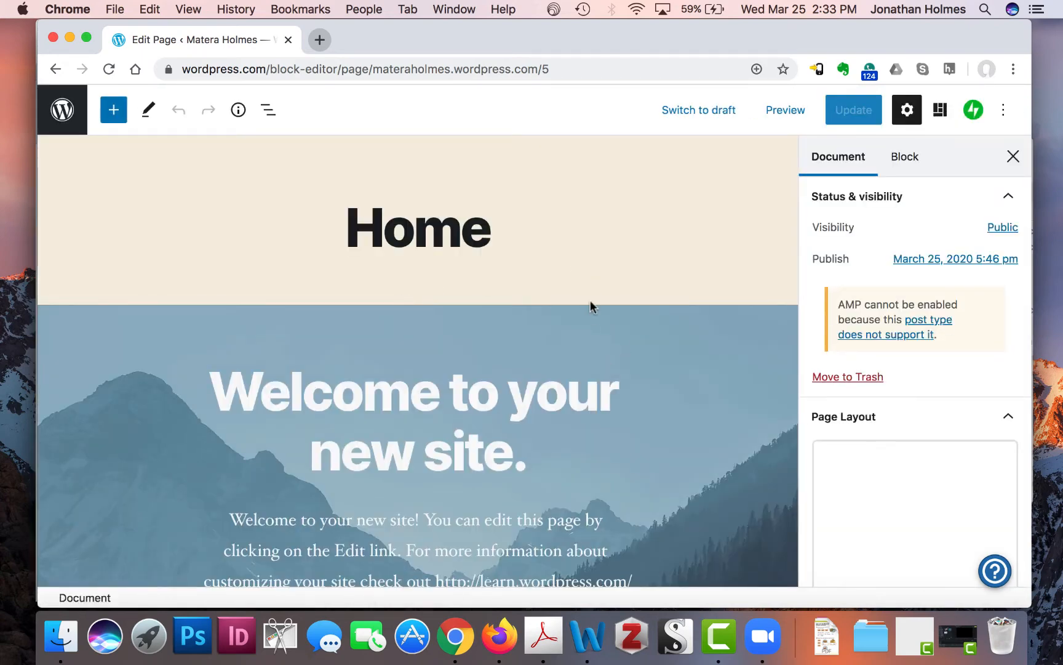
{"action": "scroll", "coordinate": [590, 300], "scroll_direction": "down", "scroll_amount": 5}
{"action": "scroll", "coordinate": [590, 299], "scroll_direction": "up", "scroll_amount": 5}
{"action": "scroll", "coordinate": [466, 332], "scroll_direction": "down", "scroll_amount": 6}
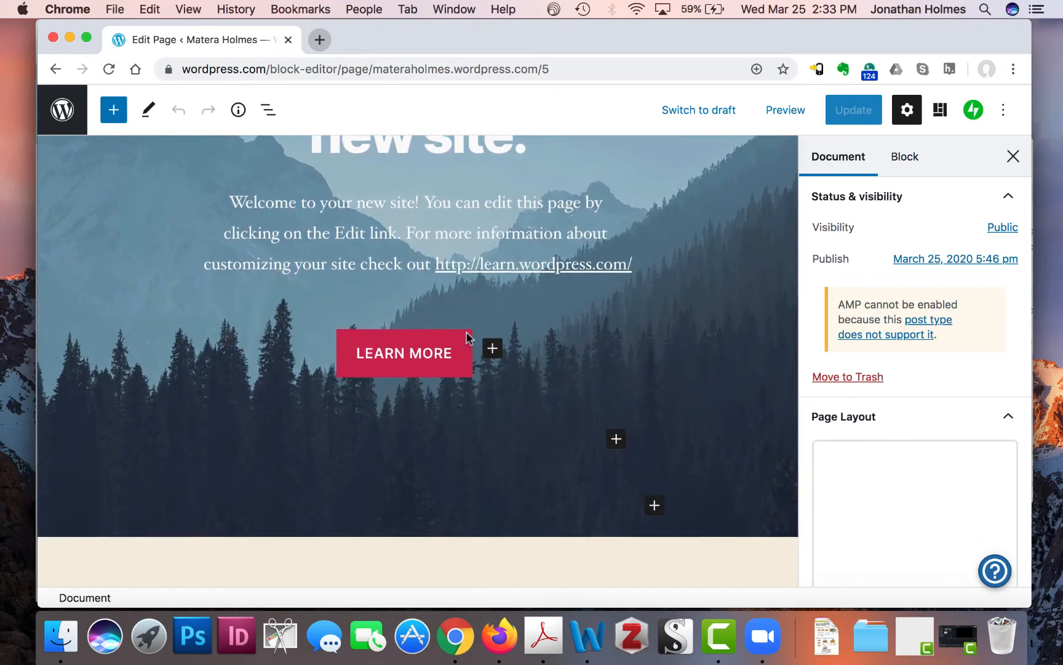
{"action": "scroll", "coordinate": [467, 333], "scroll_direction": "down", "scroll_amount": 8}
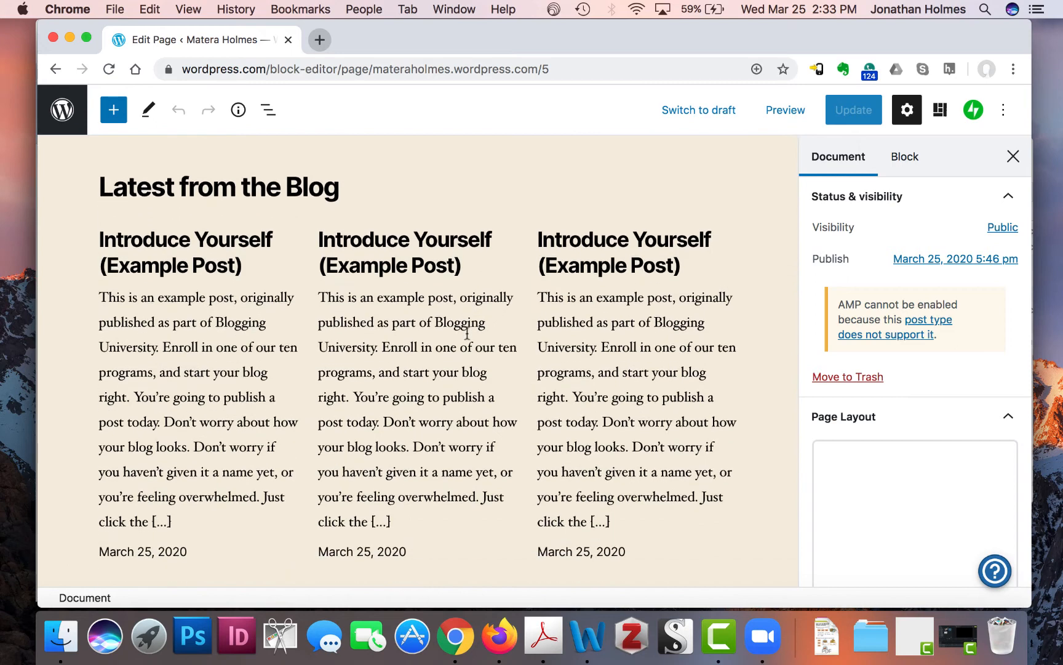
{"action": "scroll", "coordinate": [466, 338], "scroll_direction": "up", "scroll_amount": 2}
{"action": "scroll", "coordinate": [468, 337], "scroll_direction": "up", "scroll_amount": 6}
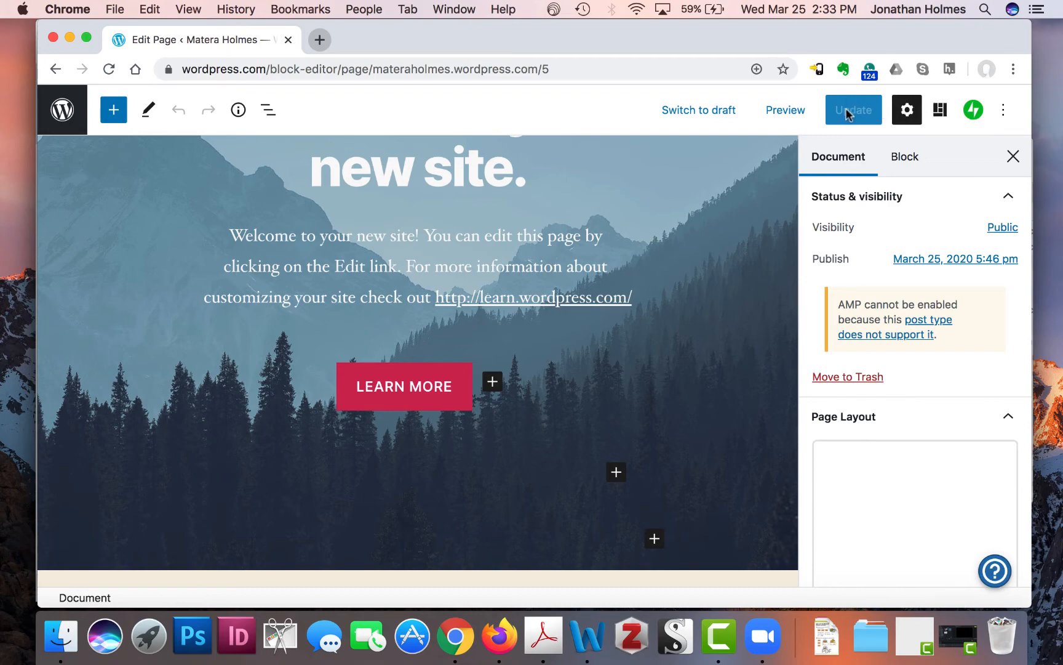
{"action": "scroll", "coordinate": [697, 205], "scroll_direction": "up", "scroll_amount": 5}
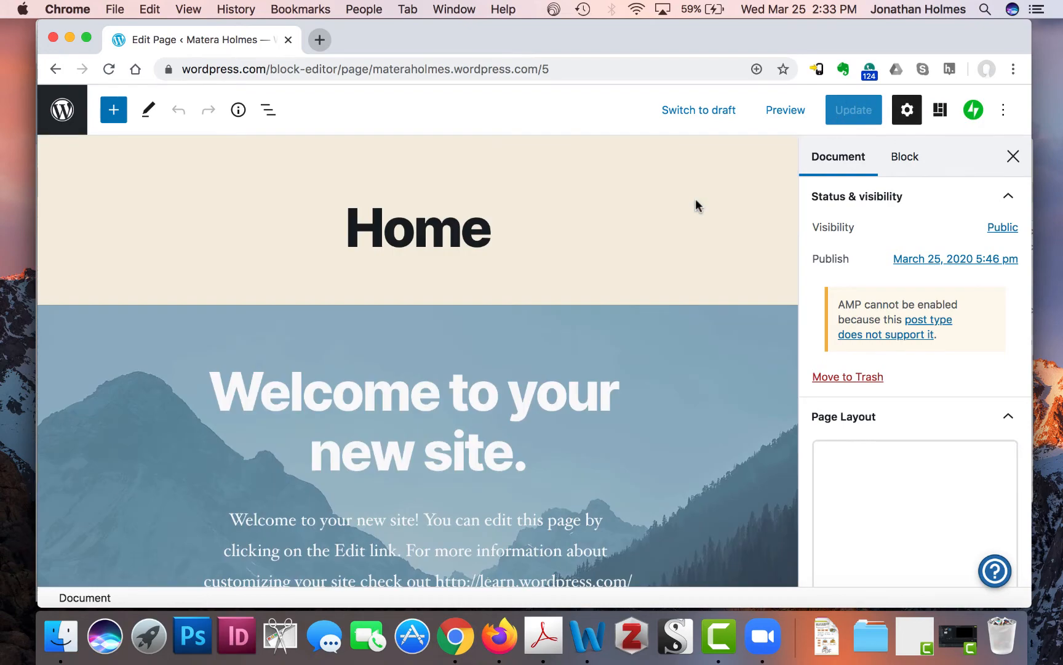
{"action": "left_click", "coordinate": [61, 113]}
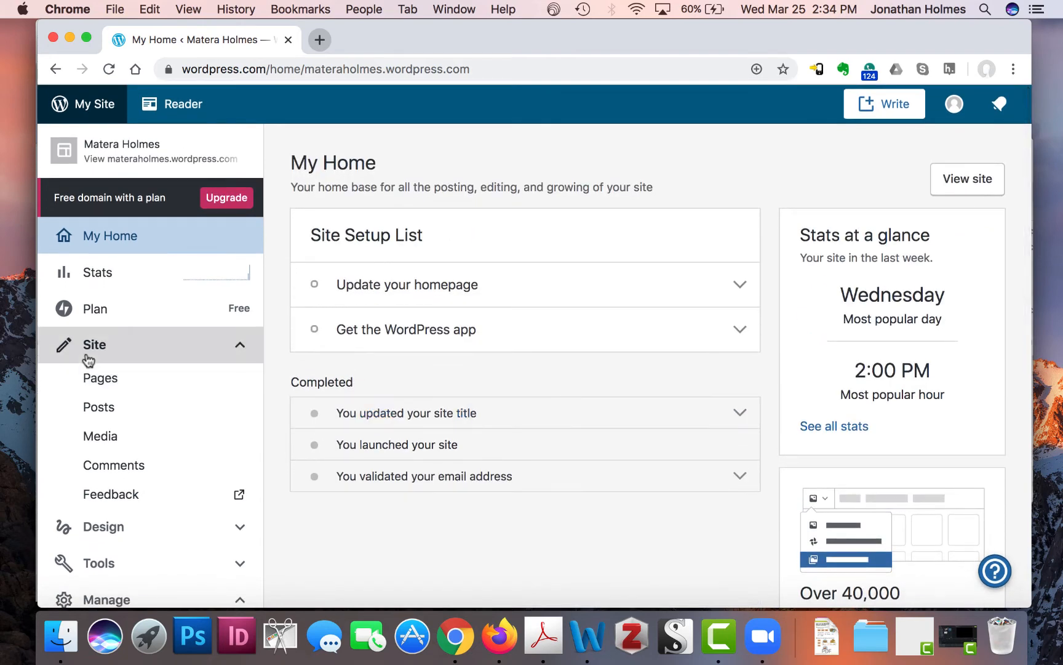
- Open the Themes gallery from the Design menu and browse the available themes
{"action": "left_click", "coordinate": [124, 527]}
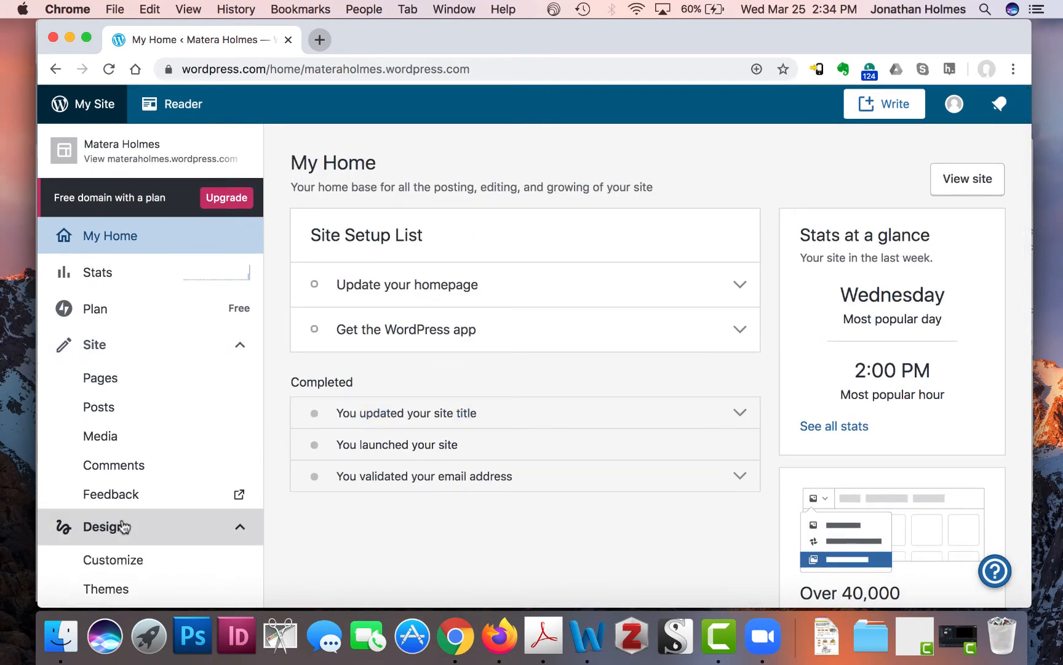
{"action": "left_click", "coordinate": [126, 589]}
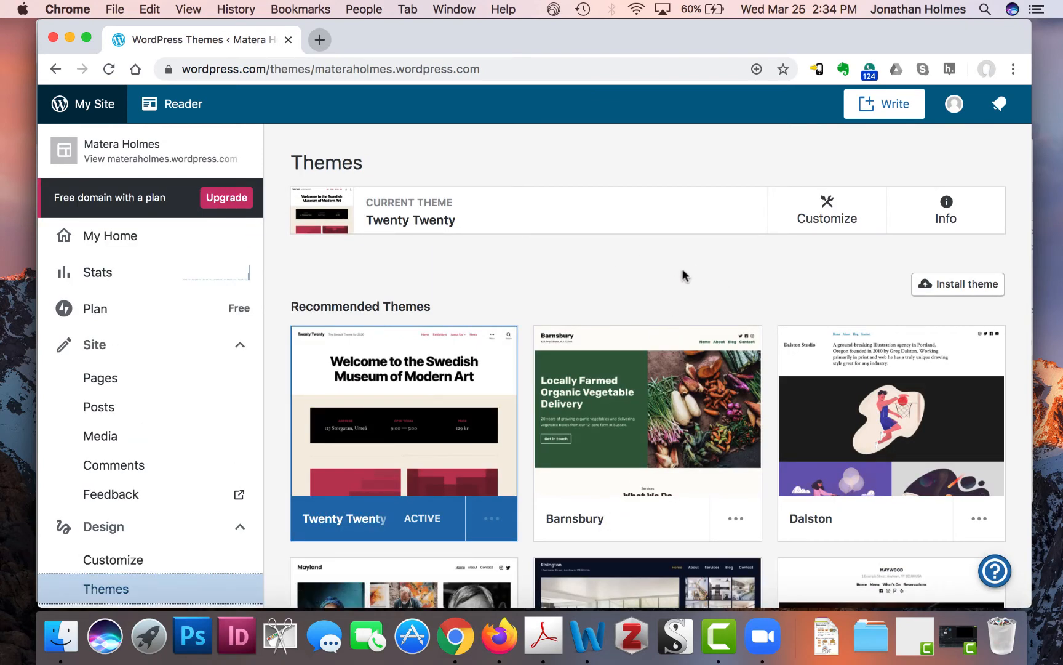
{"action": "scroll", "coordinate": [653, 291], "scroll_direction": "down", "scroll_amount": 5}
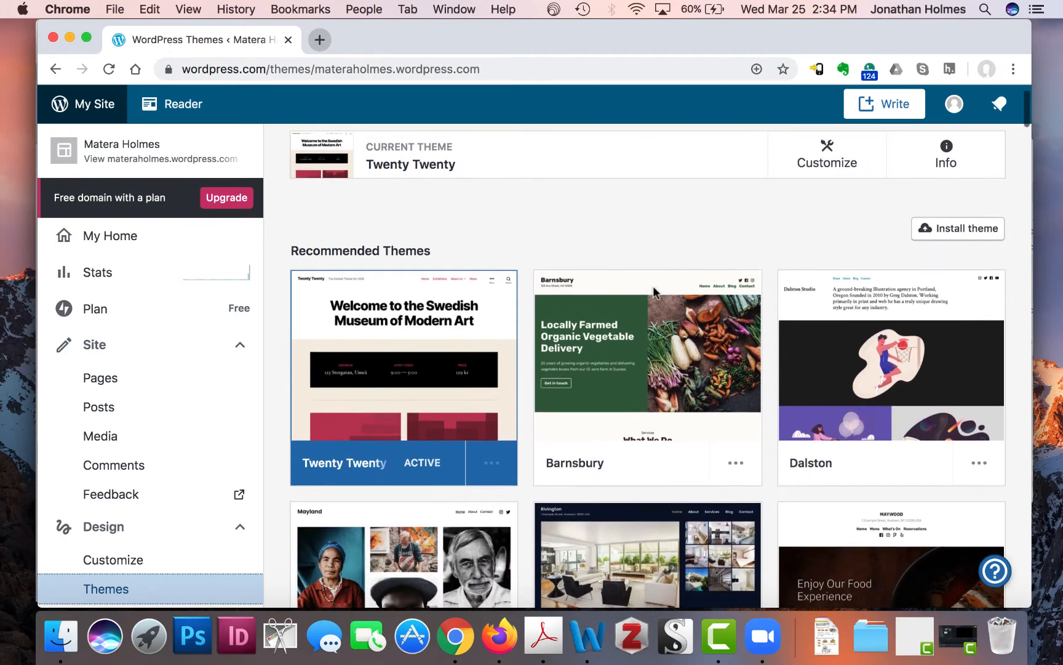
{"action": "scroll", "coordinate": [656, 294], "scroll_direction": "up", "scroll_amount": 5}
{"action": "scroll", "coordinate": [669, 280], "scroll_direction": "down", "scroll_amount": 3}
{"action": "scroll", "coordinate": [671, 285], "scroll_direction": "down", "scroll_amount": 20}
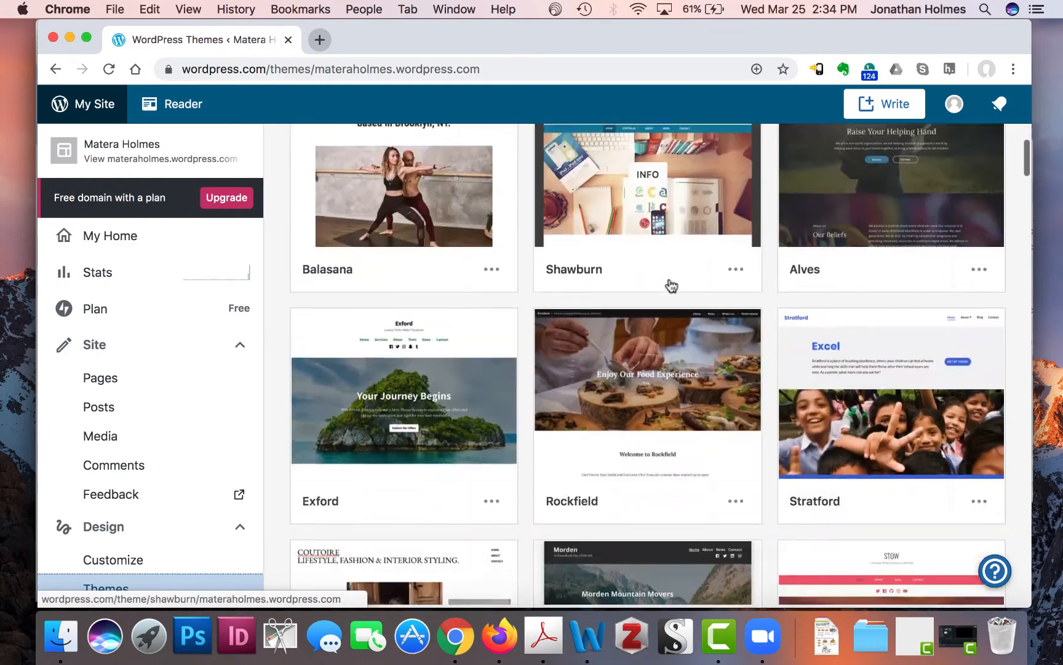
{"action": "scroll", "coordinate": [671, 285], "scroll_direction": "up", "scroll_amount": 16}
{"action": "scroll", "coordinate": [671, 285], "scroll_direction": "up", "scroll_amount": 5}
{"action": "scroll", "coordinate": [669, 278], "scroll_direction": "down", "scroll_amount": 15}
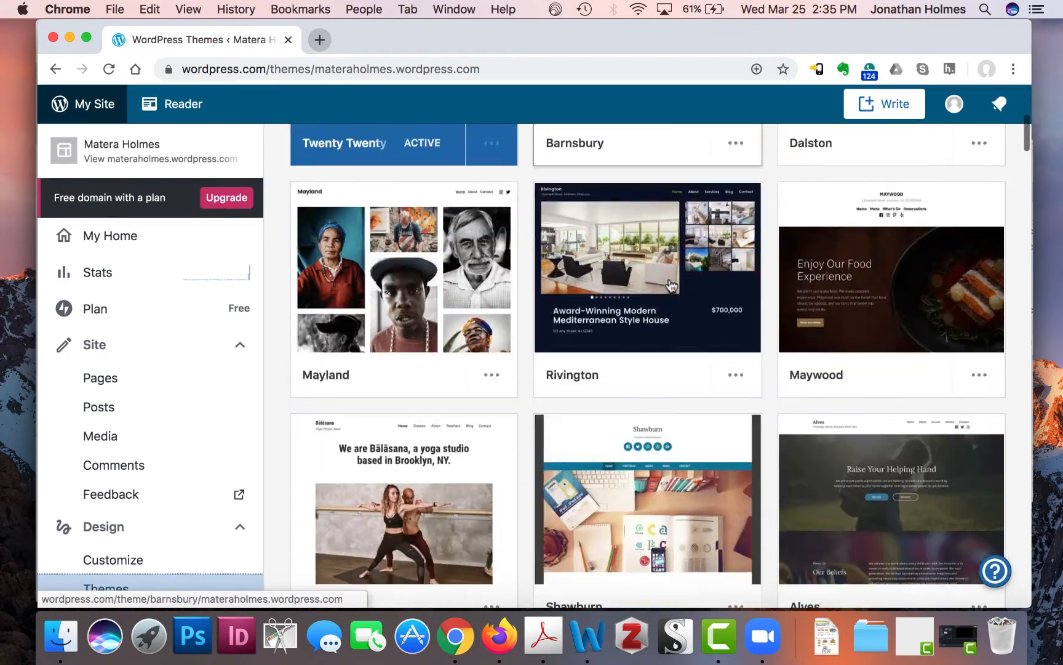
{"action": "scroll", "coordinate": [669, 278], "scroll_direction": "down", "scroll_amount": 10}
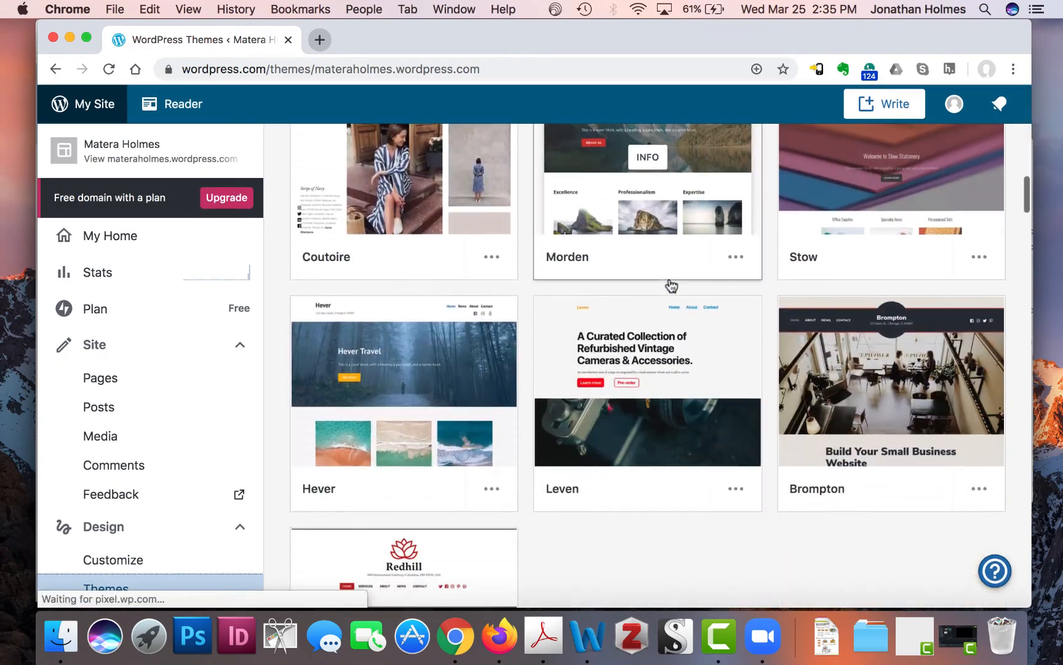
{"action": "scroll", "coordinate": [671, 285], "scroll_direction": "down", "scroll_amount": 3}
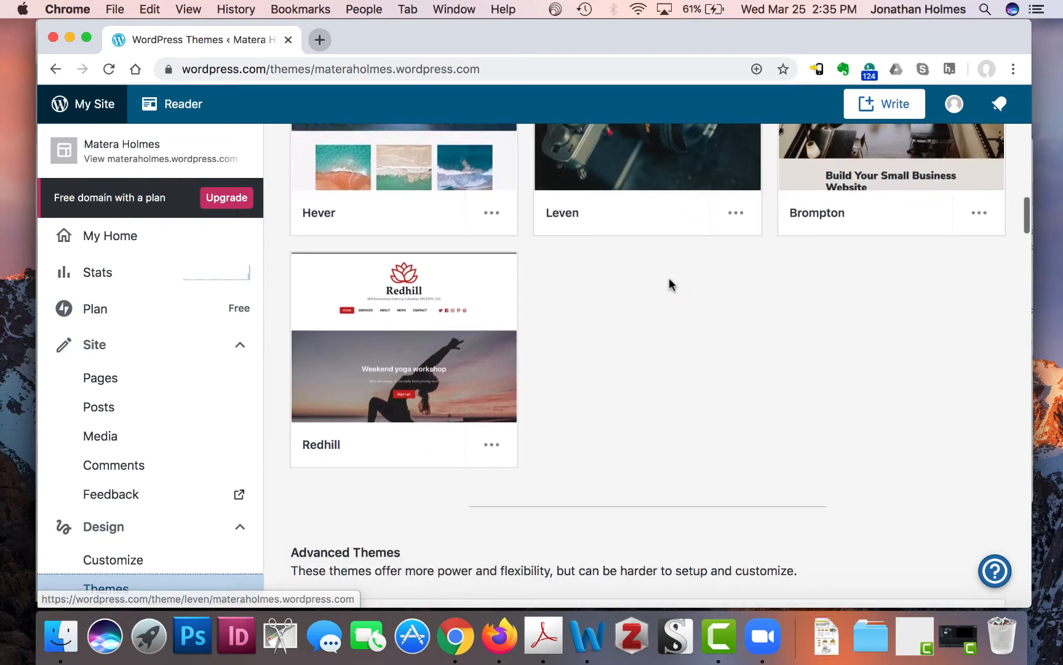
{"action": "scroll", "coordinate": [668, 278], "scroll_direction": "down", "scroll_amount": 4}
{"action": "scroll", "coordinate": [671, 285], "scroll_direction": "down", "scroll_amount": 2}
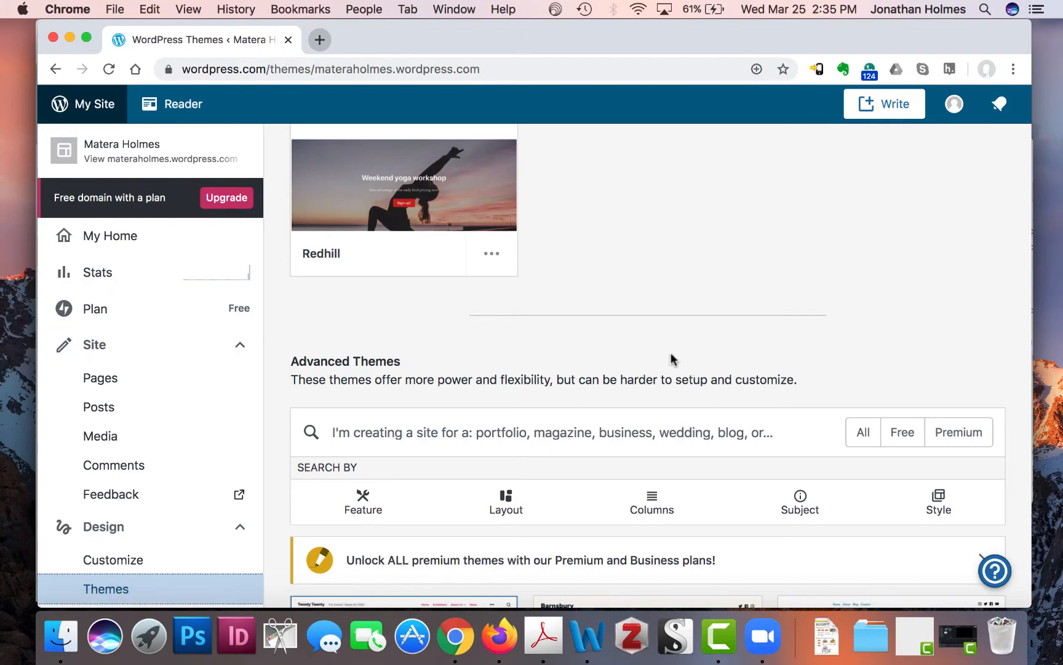
{"action": "scroll", "coordinate": [672, 305], "scroll_direction": "up", "scroll_amount": 5}
{"action": "scroll", "coordinate": [671, 311], "scroll_direction": "down", "scroll_amount": 4}
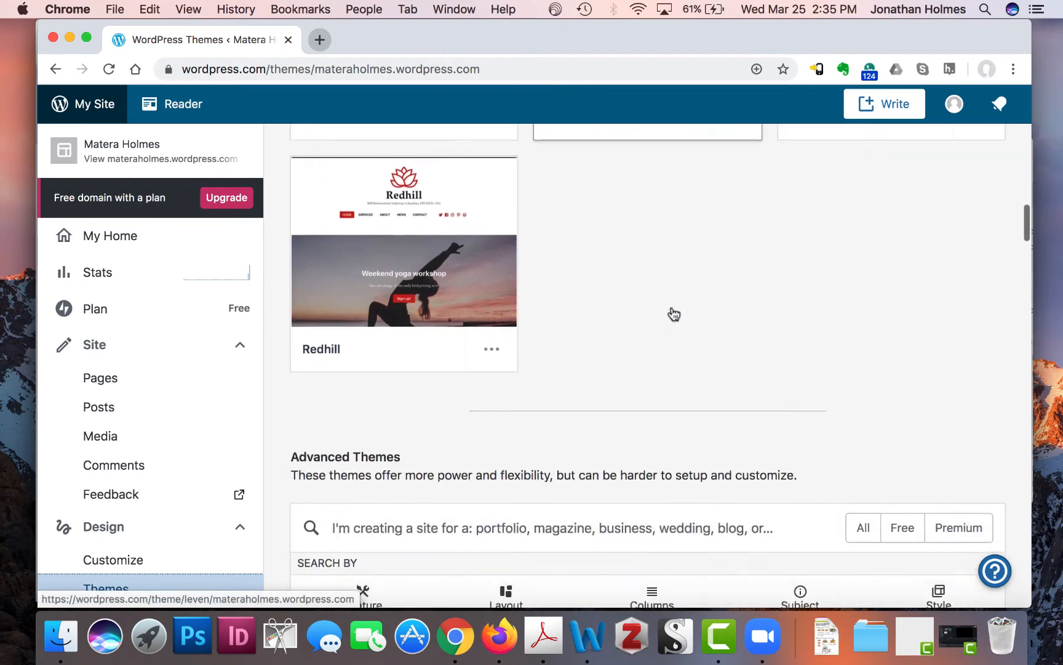
{"action": "scroll", "coordinate": [671, 386], "scroll_direction": "down", "scroll_amount": 2}
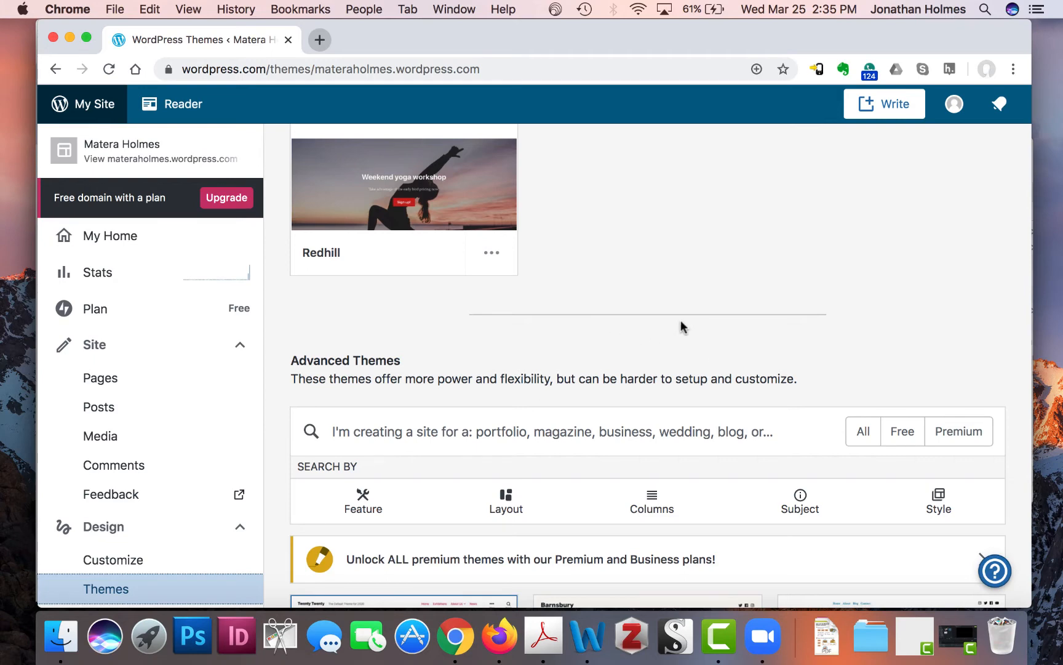
{"action": "scroll", "coordinate": [686, 289], "scroll_direction": "down", "scroll_amount": 1}
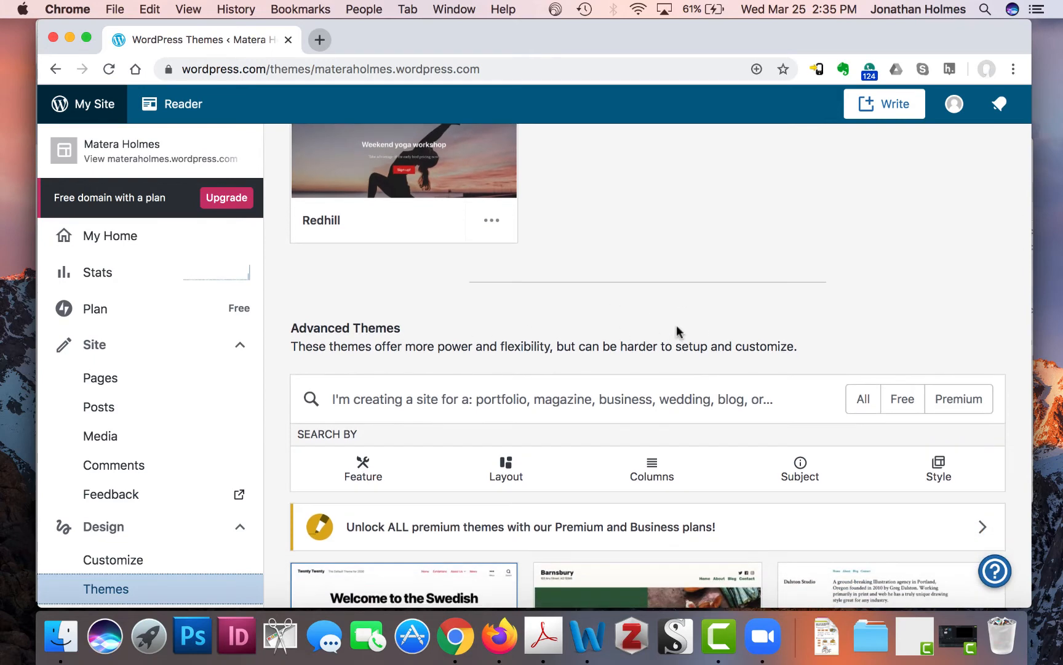
{"action": "scroll", "coordinate": [676, 324], "scroll_direction": "down", "scroll_amount": 5}
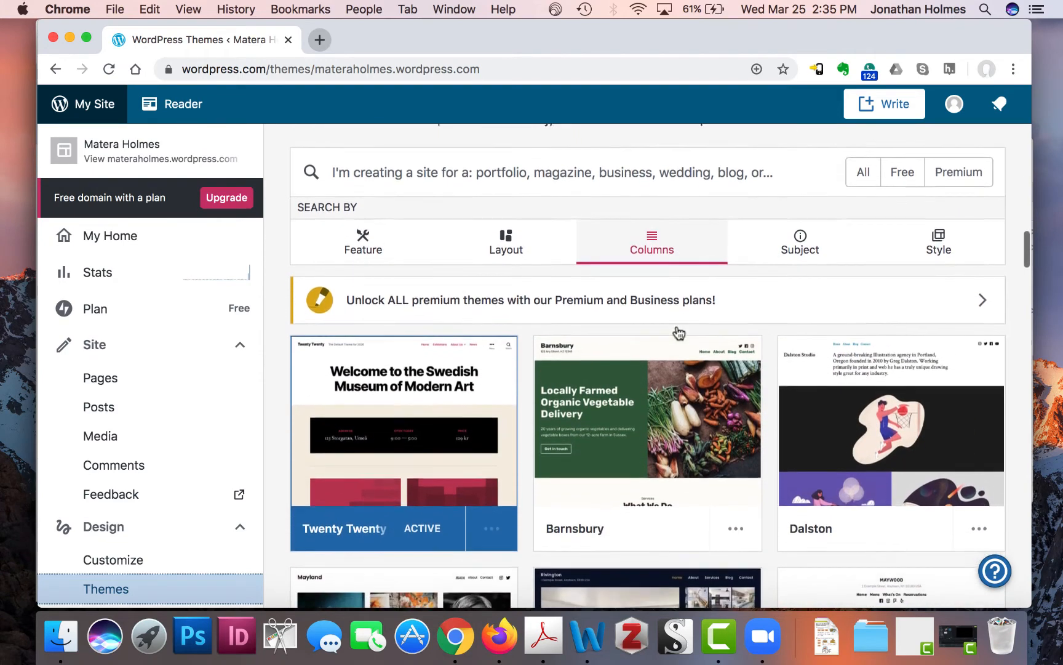
{"action": "scroll", "coordinate": [678, 332], "scroll_direction": "up", "scroll_amount": 2}
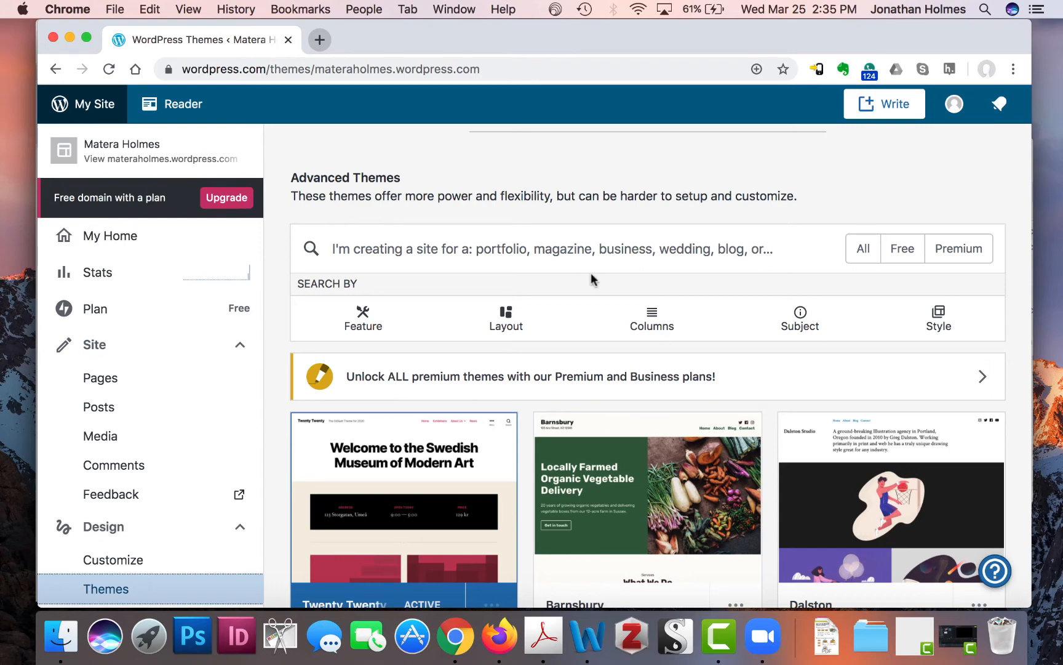
{"action": "scroll", "coordinate": [572, 391], "scroll_direction": "down", "scroll_amount": 2}
{"action": "scroll", "coordinate": [575, 431], "scroll_direction": "up", "scroll_amount": 1}
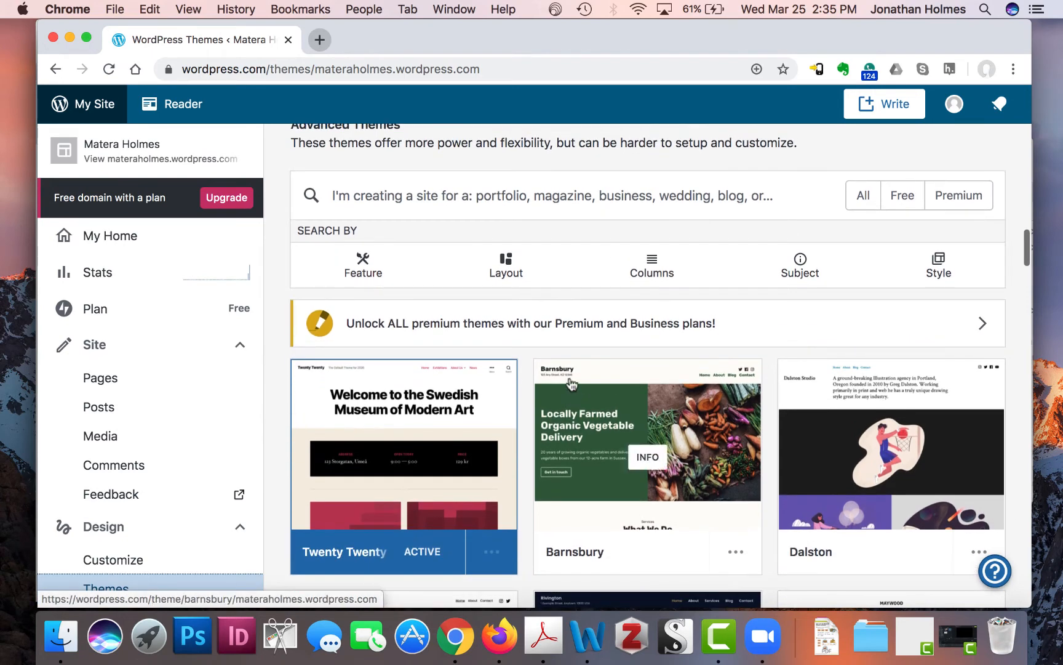
- Filter the gallery to Free themes and scroll through options like Libre 2, Ixion and Karuna
{"action": "left_click", "coordinate": [586, 206]}
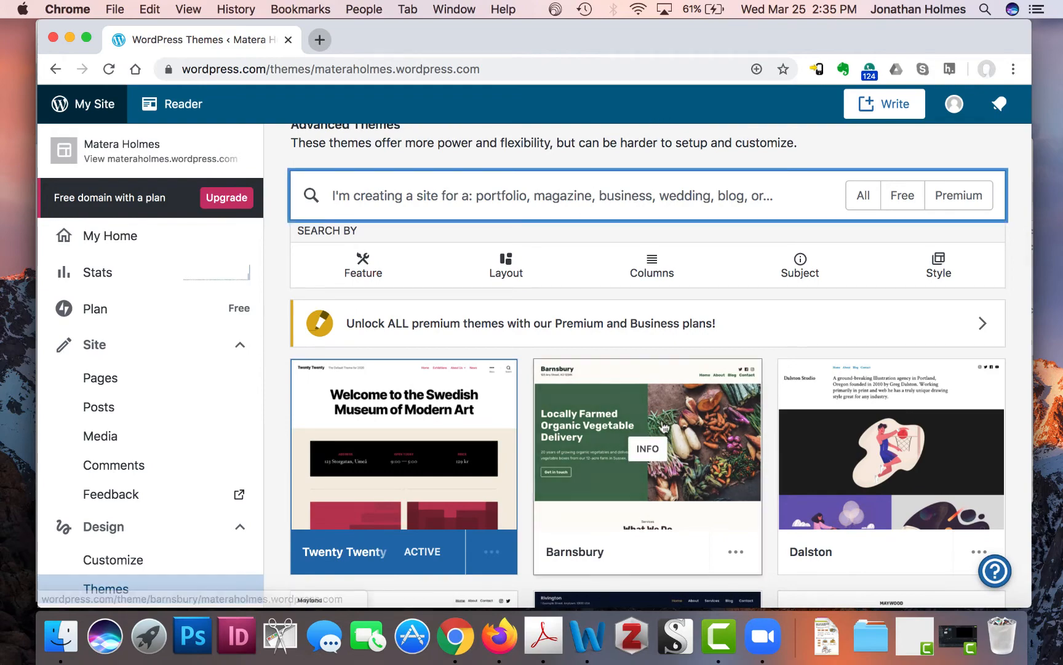
{"action": "scroll", "coordinate": [653, 425], "scroll_direction": "down", "scroll_amount": 6}
{"action": "scroll", "coordinate": [663, 426], "scroll_direction": "down", "scroll_amount": 1}
{"action": "scroll", "coordinate": [663, 425], "scroll_direction": "up", "scroll_amount": 10}
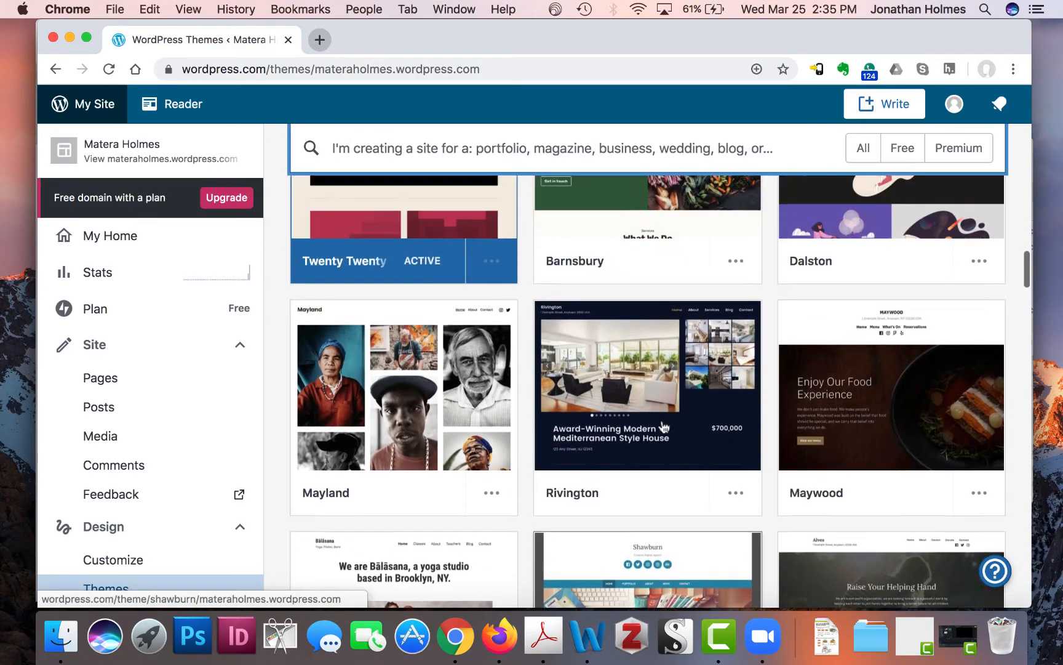
{"action": "scroll", "coordinate": [662, 420], "scroll_direction": "down", "scroll_amount": 2}
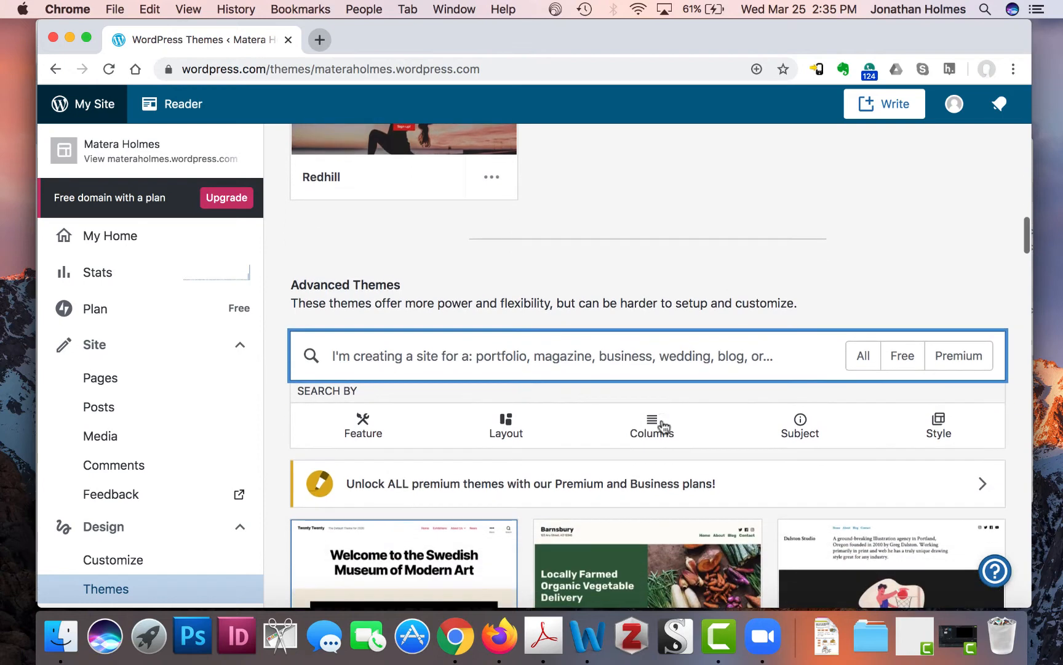
{"action": "left_click", "coordinate": [900, 355]}
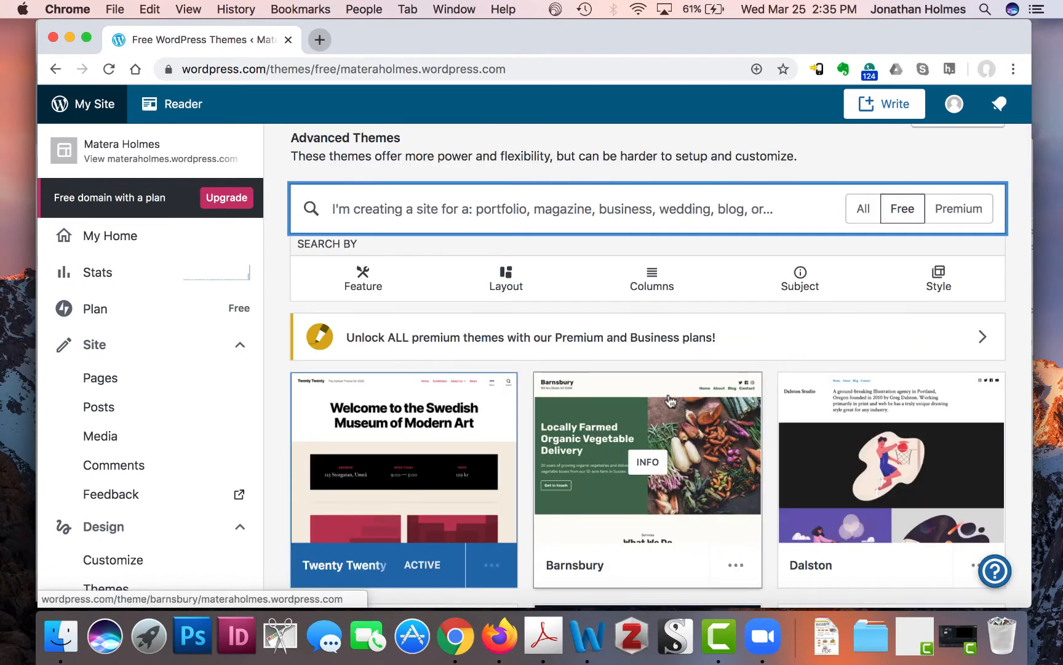
{"action": "scroll", "coordinate": [659, 363], "scroll_direction": "down", "scroll_amount": 5}
{"action": "scroll", "coordinate": [662, 364], "scroll_direction": "up", "scroll_amount": 7}
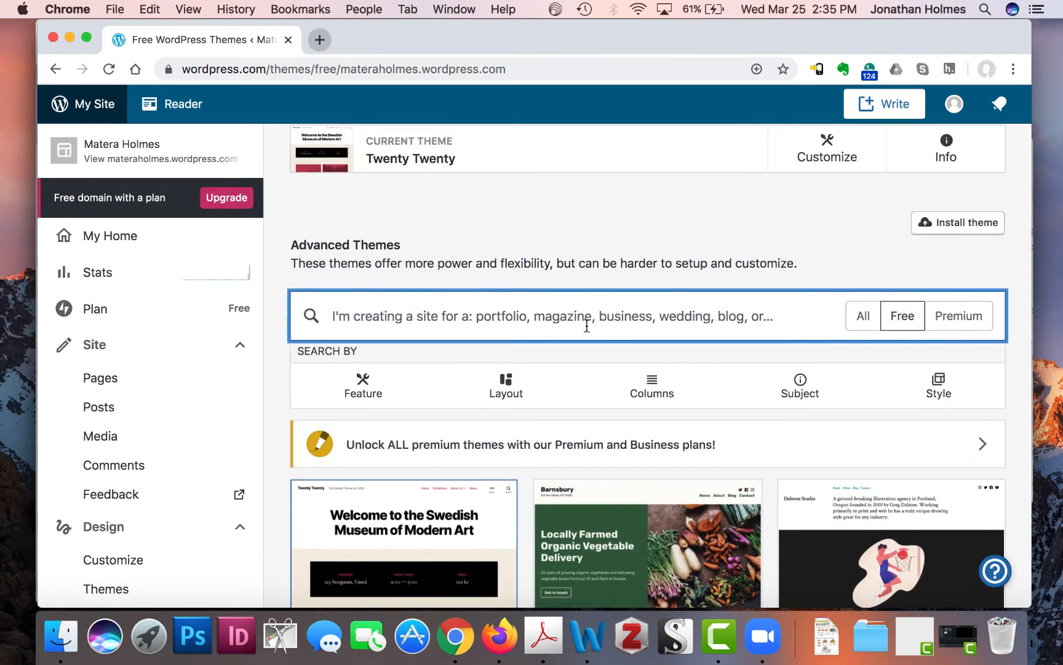
{"action": "scroll", "coordinate": [647, 470], "scroll_direction": "down", "scroll_amount": 7}
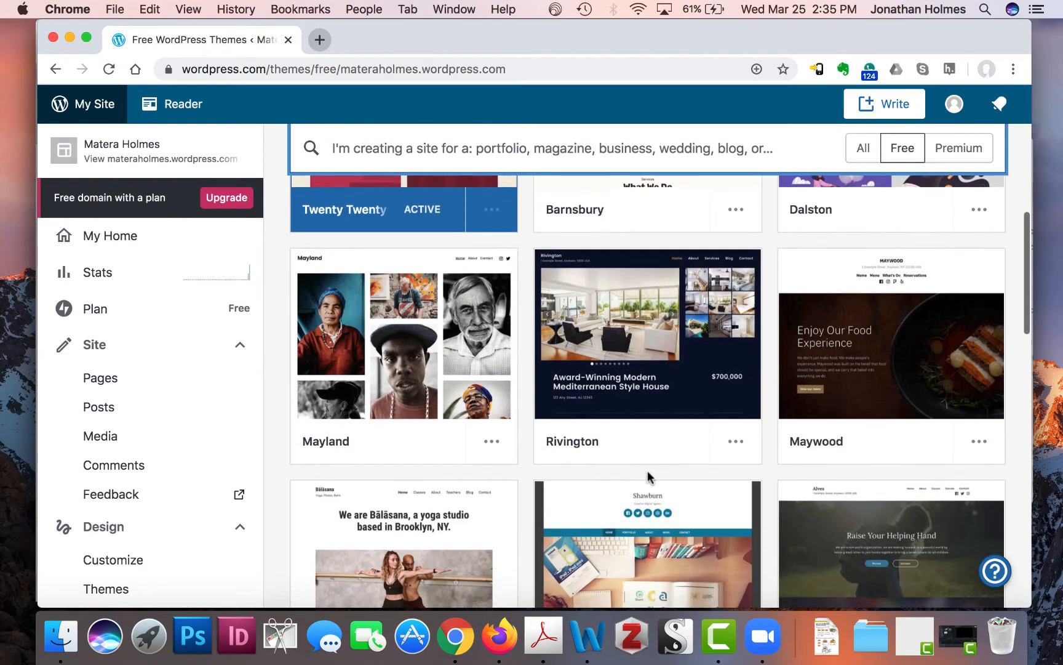
{"action": "scroll", "coordinate": [649, 476], "scroll_direction": "down", "scroll_amount": 17}
{"action": "scroll", "coordinate": [650, 478], "scroll_direction": "down", "scroll_amount": 9}
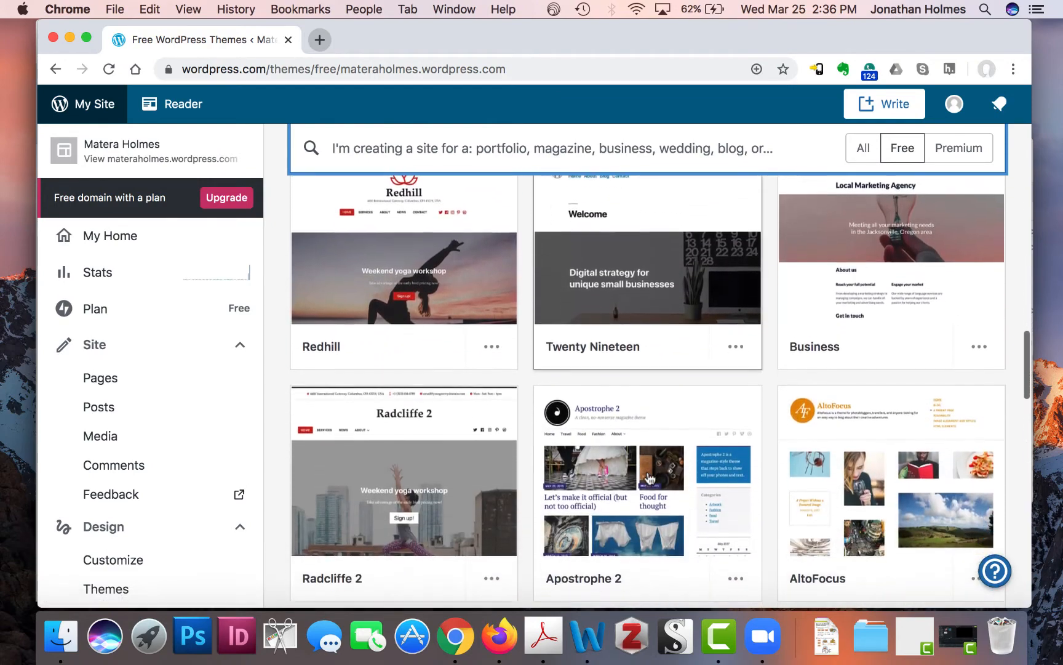
{"action": "scroll", "coordinate": [649, 478], "scroll_direction": "down", "scroll_amount": 7}
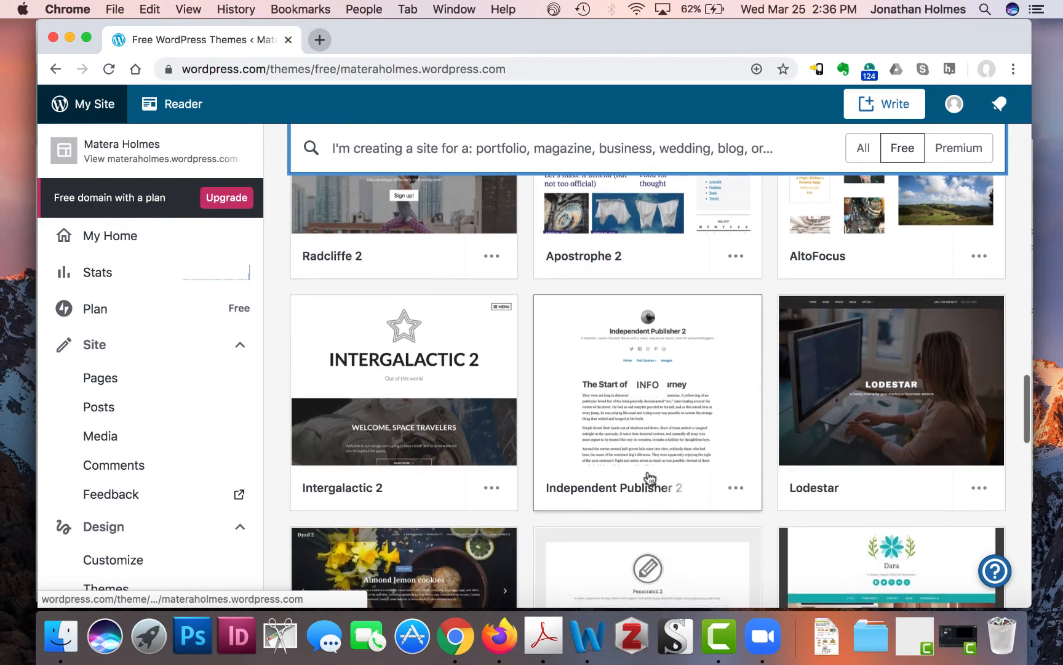
{"action": "scroll", "coordinate": [649, 478], "scroll_direction": "down", "scroll_amount": 8}
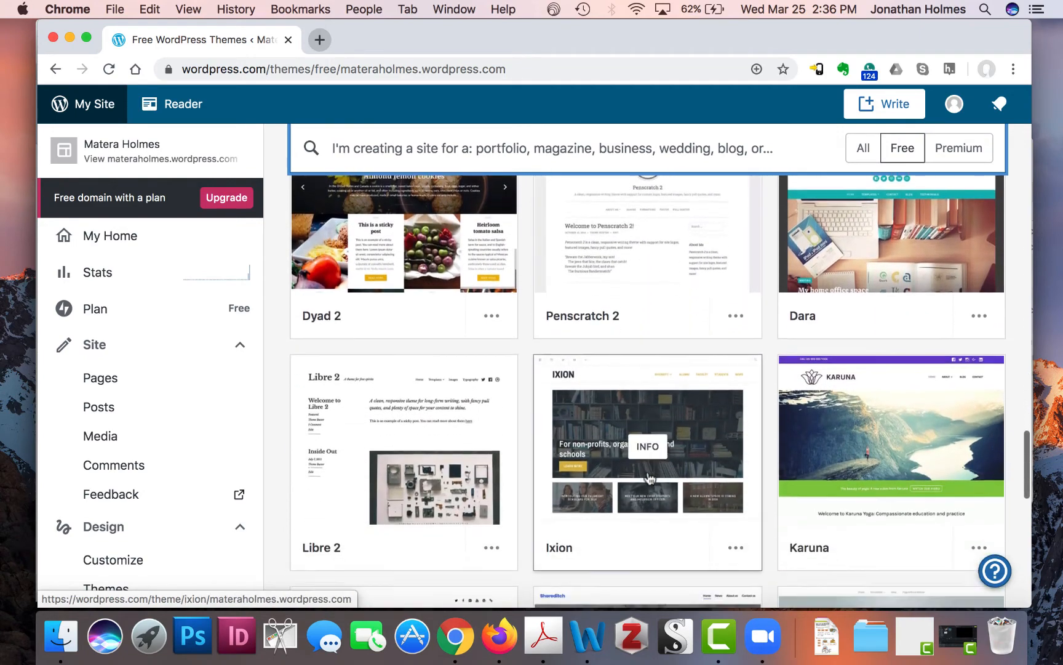
{"action": "scroll", "coordinate": [733, 540], "scroll_direction": "down", "scroll_amount": 4}
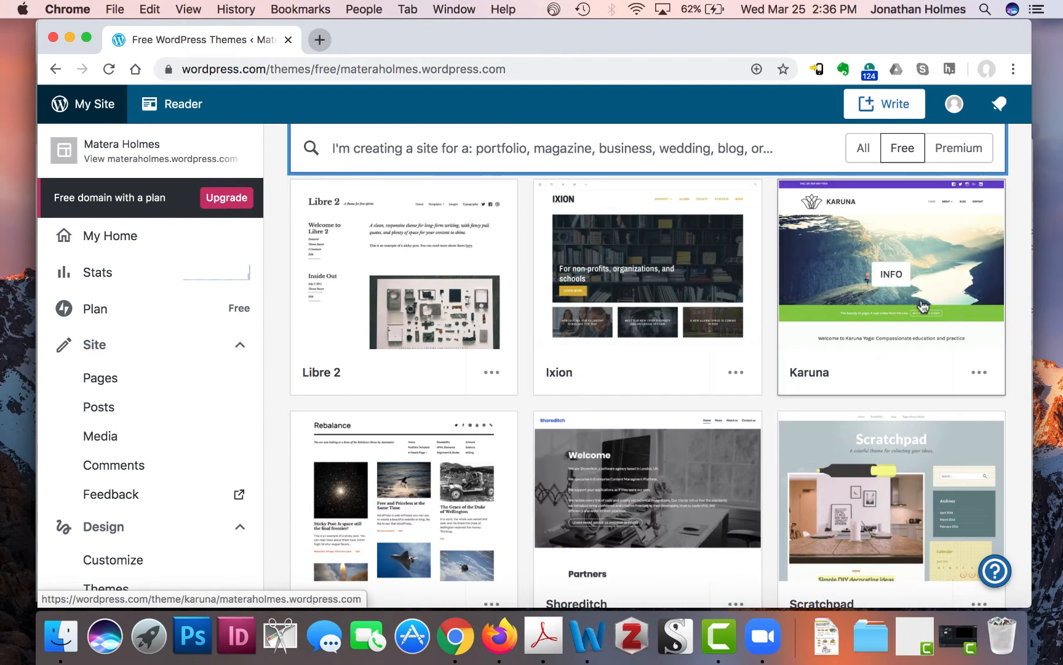
{"action": "left_click", "coordinate": [938, 328]}
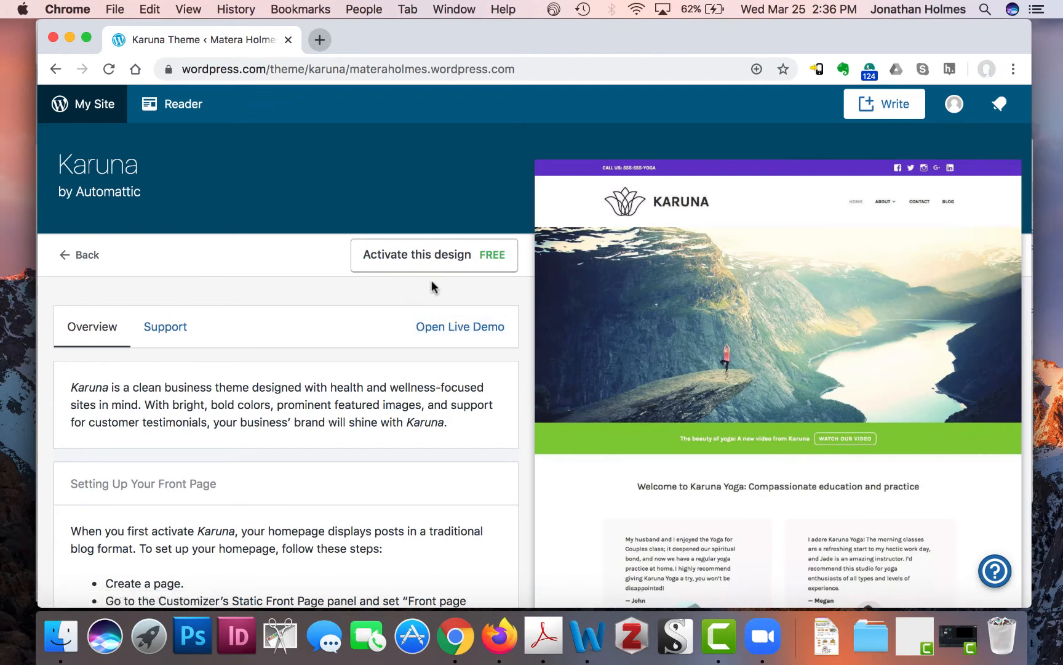
{"action": "left_click", "coordinate": [94, 256]}
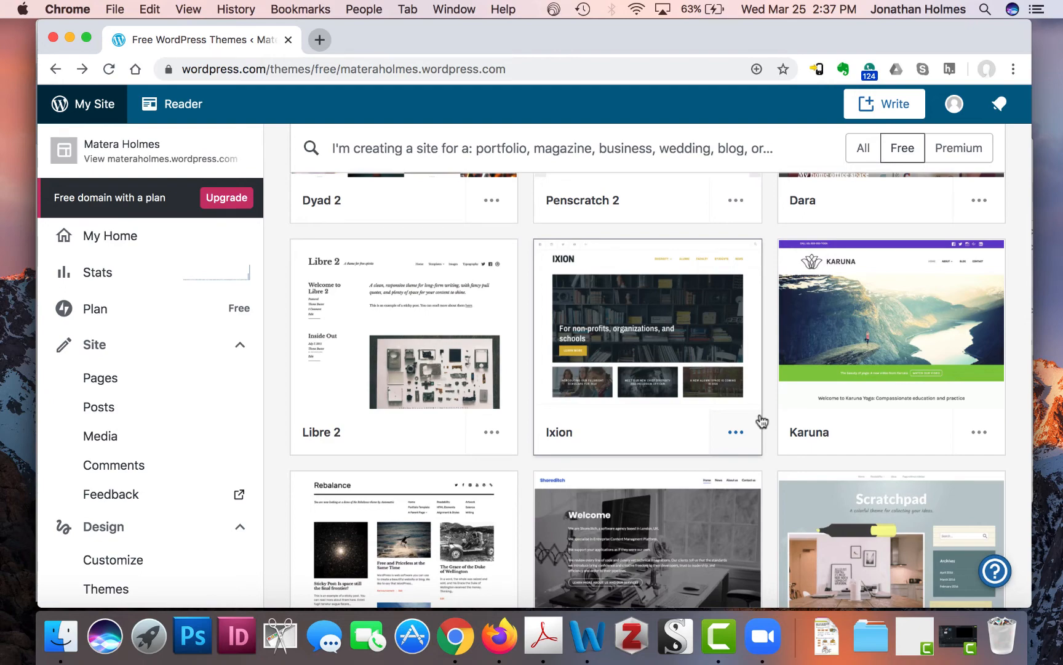
{"action": "scroll", "coordinate": [774, 430], "scroll_direction": "up", "scroll_amount": 15}
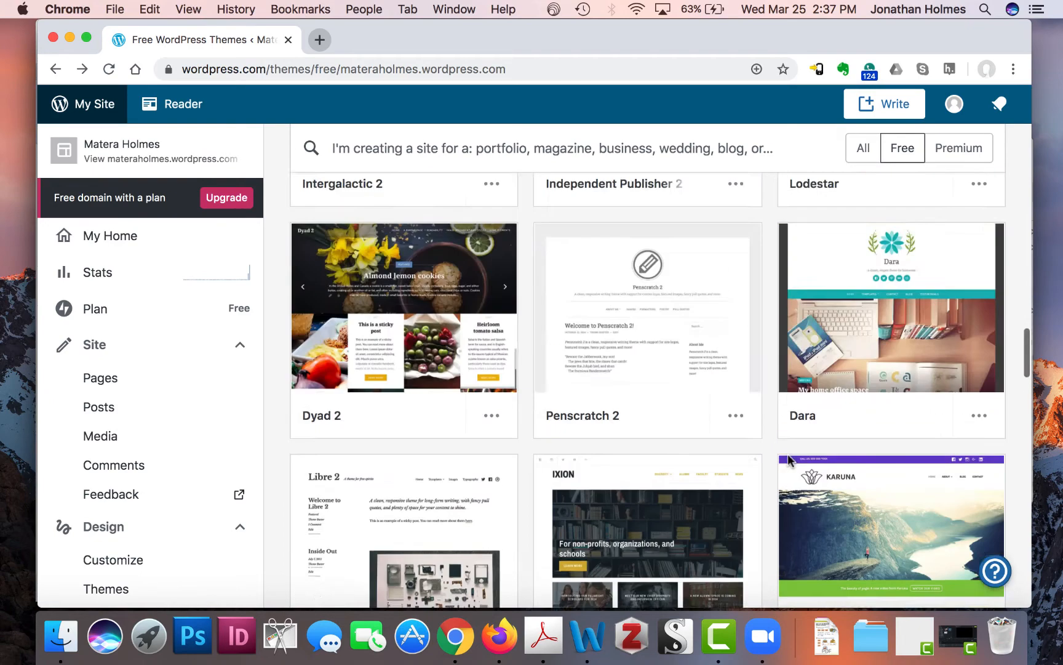
{"action": "scroll", "coordinate": [790, 462], "scroll_direction": "up", "scroll_amount": 15}
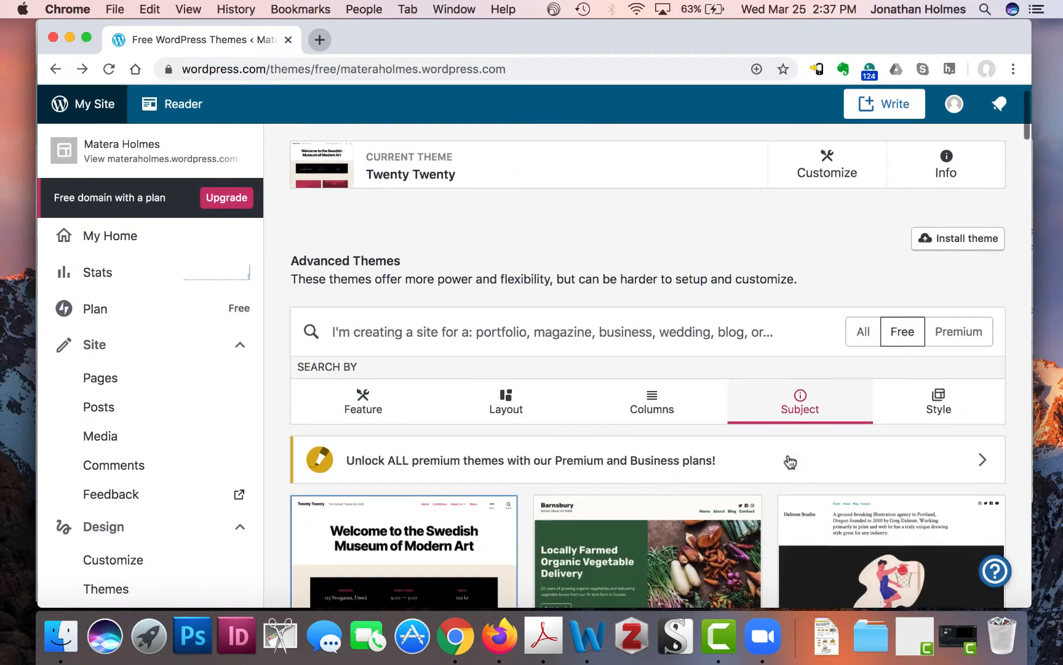
{"action": "scroll", "coordinate": [790, 462], "scroll_direction": "up", "scroll_amount": 1}
- Search themes for 'gateway', activate the Gateway theme, and start customizing the site with it
{"action": "left_click", "coordinate": [691, 347]}
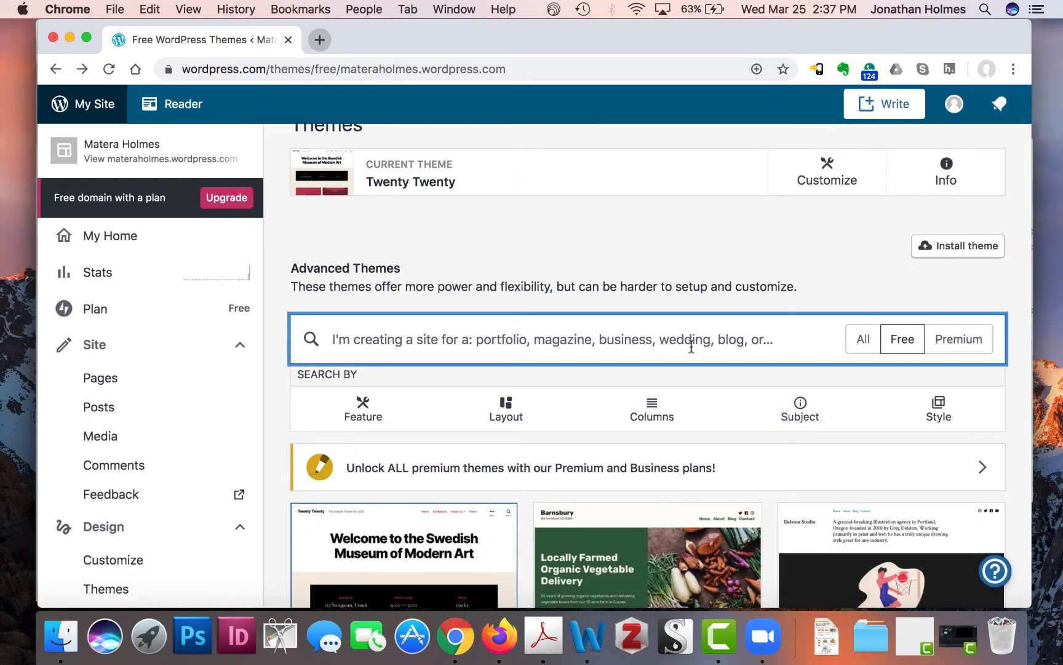
{"action": "type", "text": "ga"}
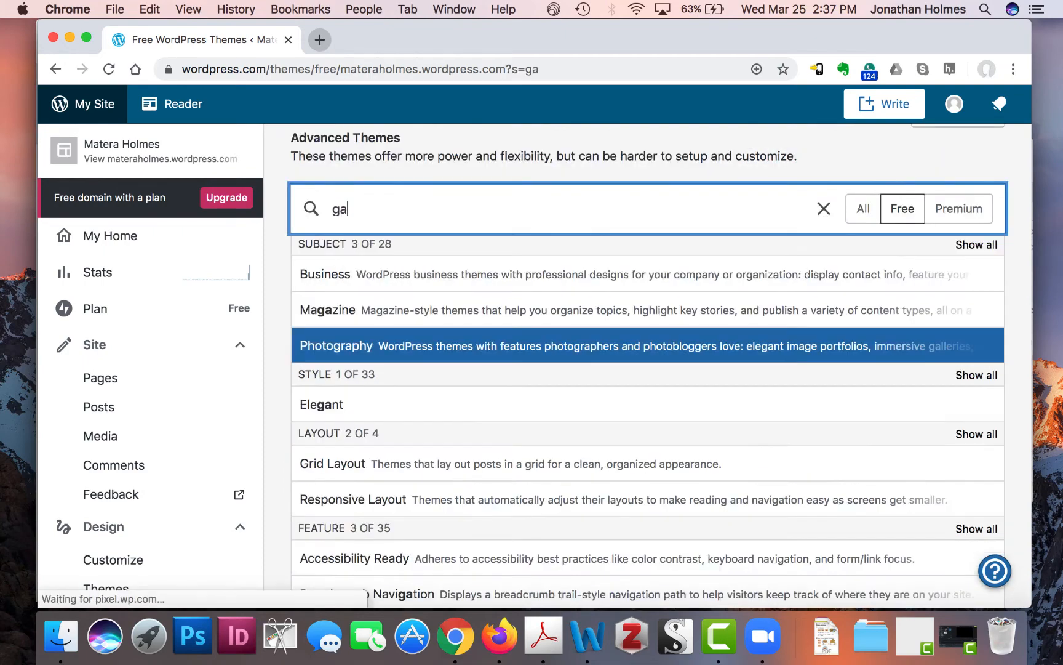
{"action": "type", "text": "teway"}
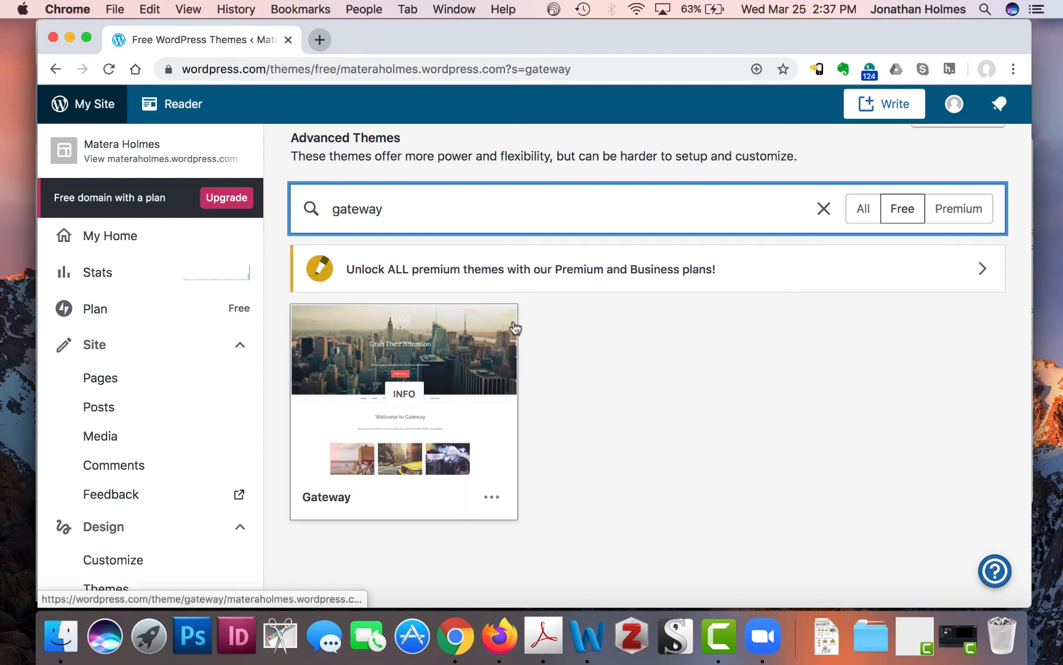
{"action": "scroll", "coordinate": [615, 381], "scroll_direction": "up", "scroll_amount": 1}
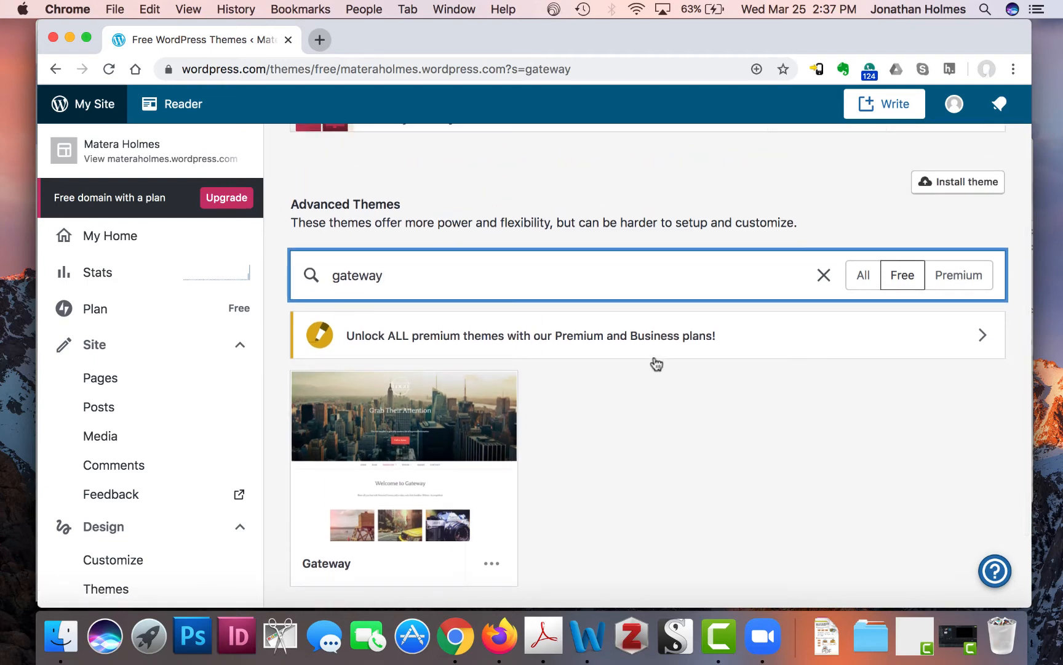
{"action": "left_click", "coordinate": [387, 479]}
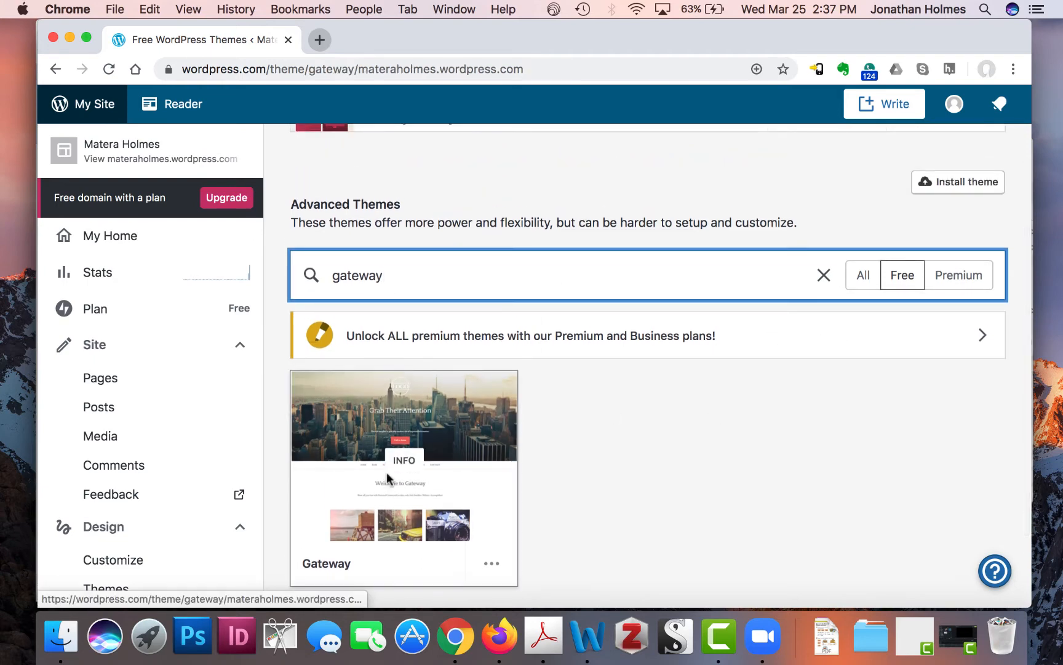
{"action": "left_click", "coordinate": [468, 254]}
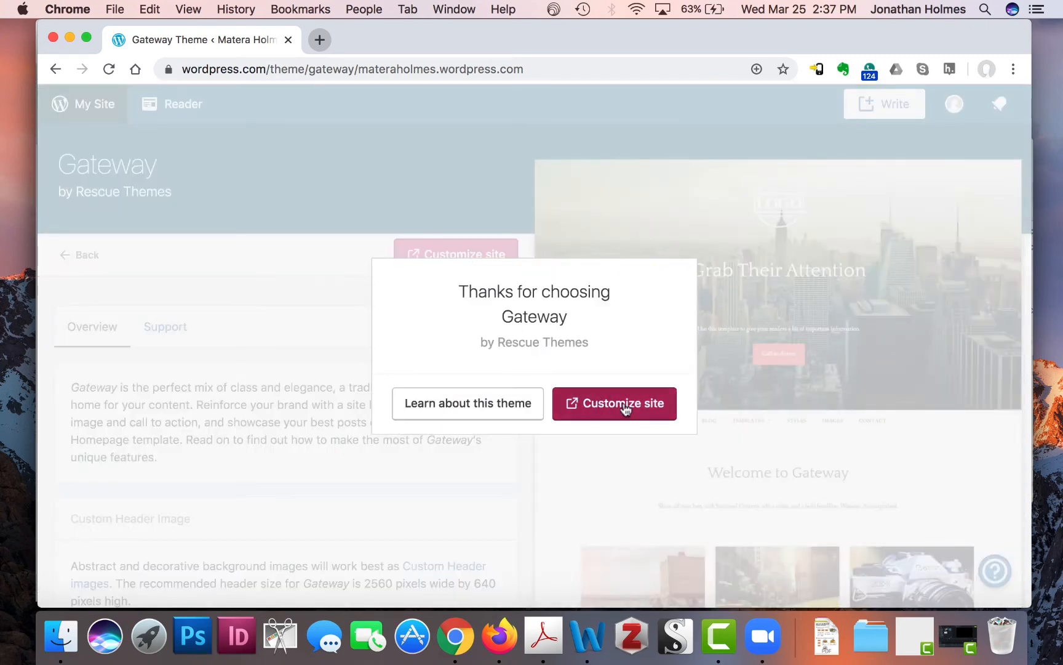
{"action": "left_click", "coordinate": [603, 397]}
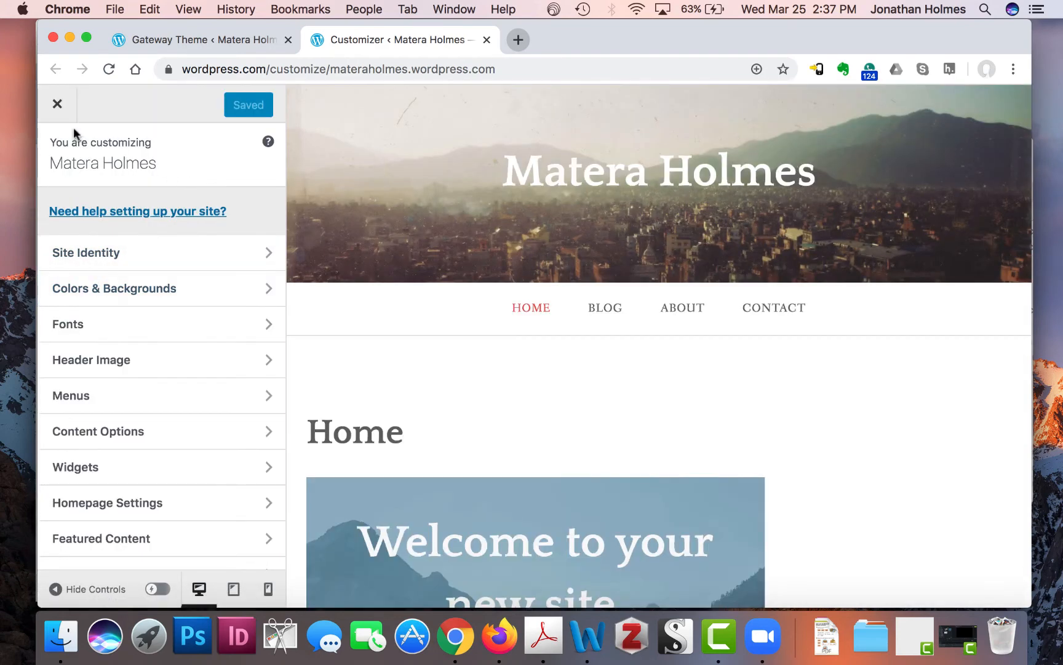
- Close the Gateway customizer and open a preview of the site
{"action": "left_click", "coordinate": [58, 108]}
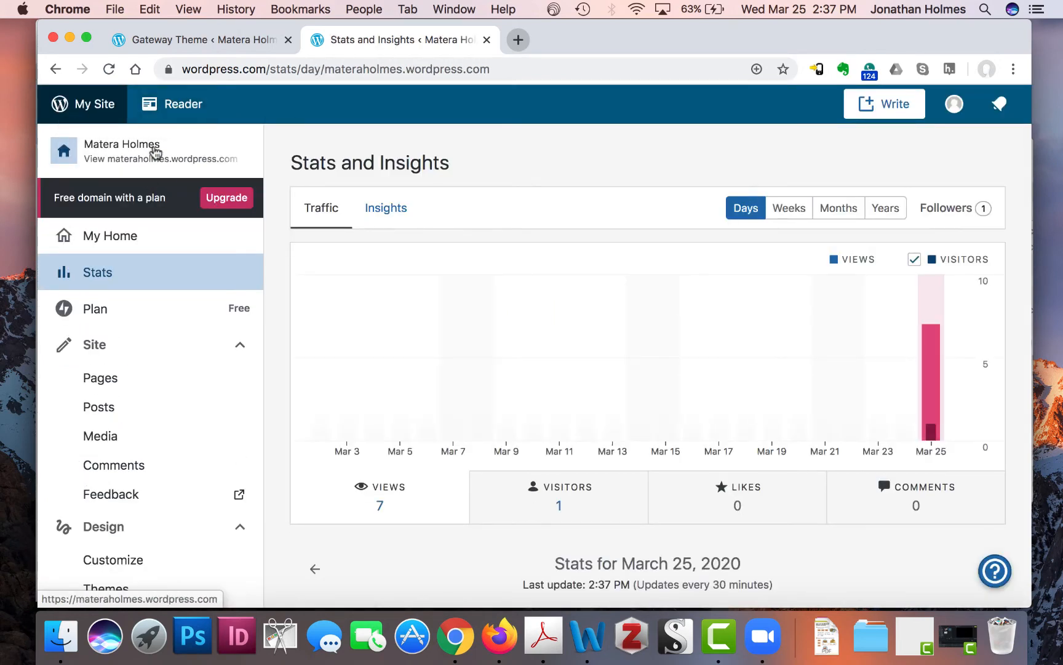
{"action": "left_click", "coordinate": [134, 159]}
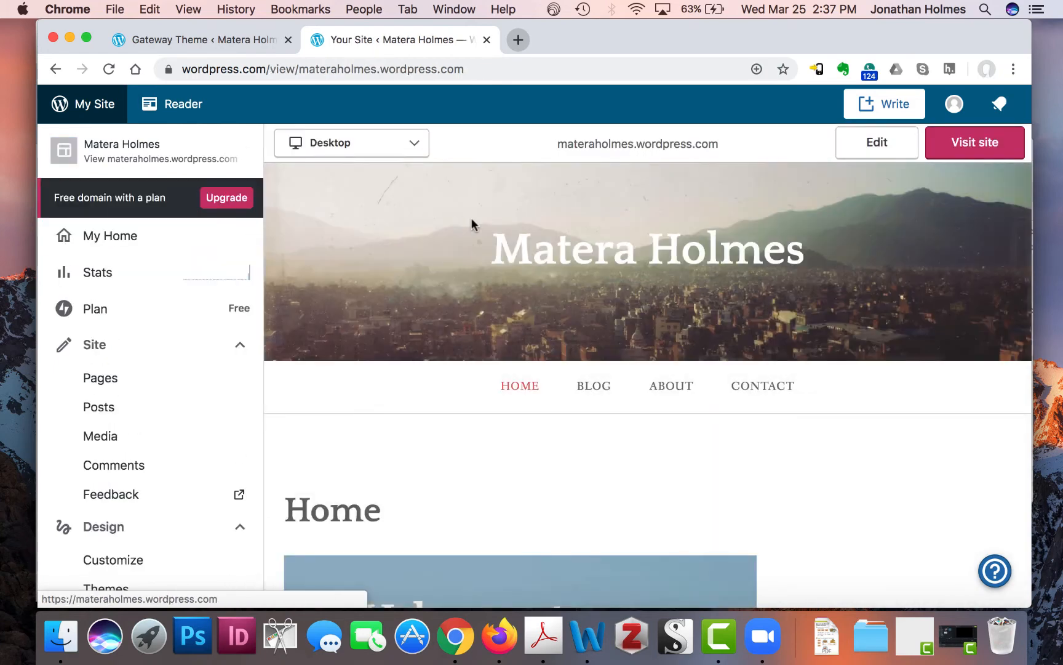
{"action": "scroll", "coordinate": [627, 337], "scroll_direction": "down", "scroll_amount": 4}
{"action": "scroll", "coordinate": [627, 338], "scroll_direction": "down", "scroll_amount": 10}
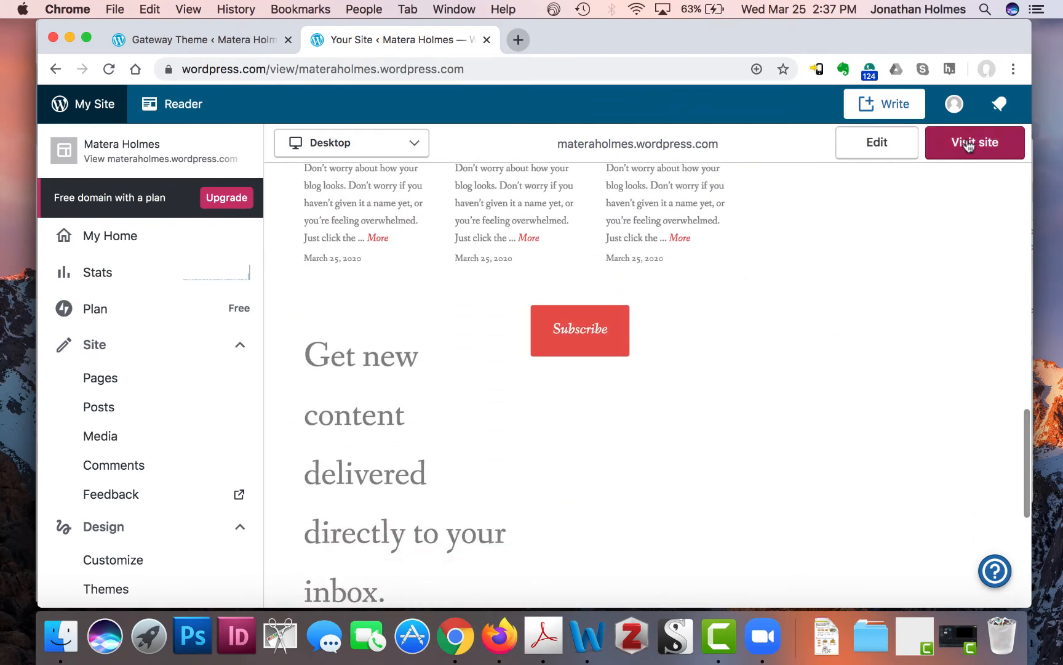
- Open the live site and scroll through its mountain-city header and Home page
{"action": "left_click", "coordinate": [978, 143]}
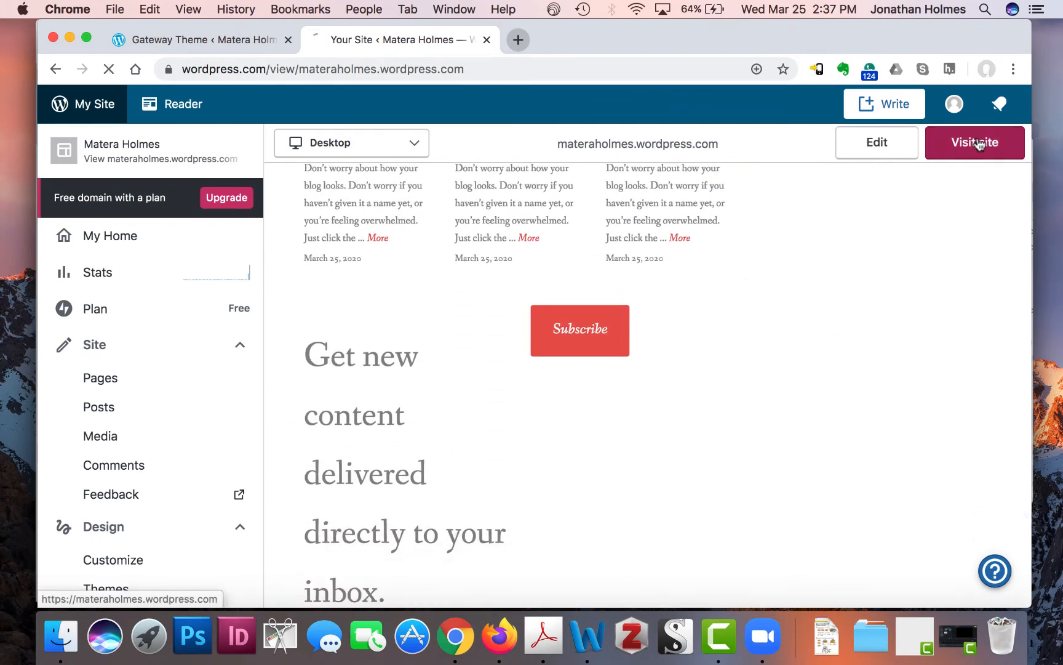
{"action": "scroll", "coordinate": [633, 349], "scroll_direction": "down", "scroll_amount": 15}
{"action": "scroll", "coordinate": [632, 346], "scroll_direction": "down", "scroll_amount": 4}
{"action": "scroll", "coordinate": [632, 346], "scroll_direction": "up", "scroll_amount": 6}
{"action": "scroll", "coordinate": [631, 350], "scroll_direction": "up", "scroll_amount": 8}
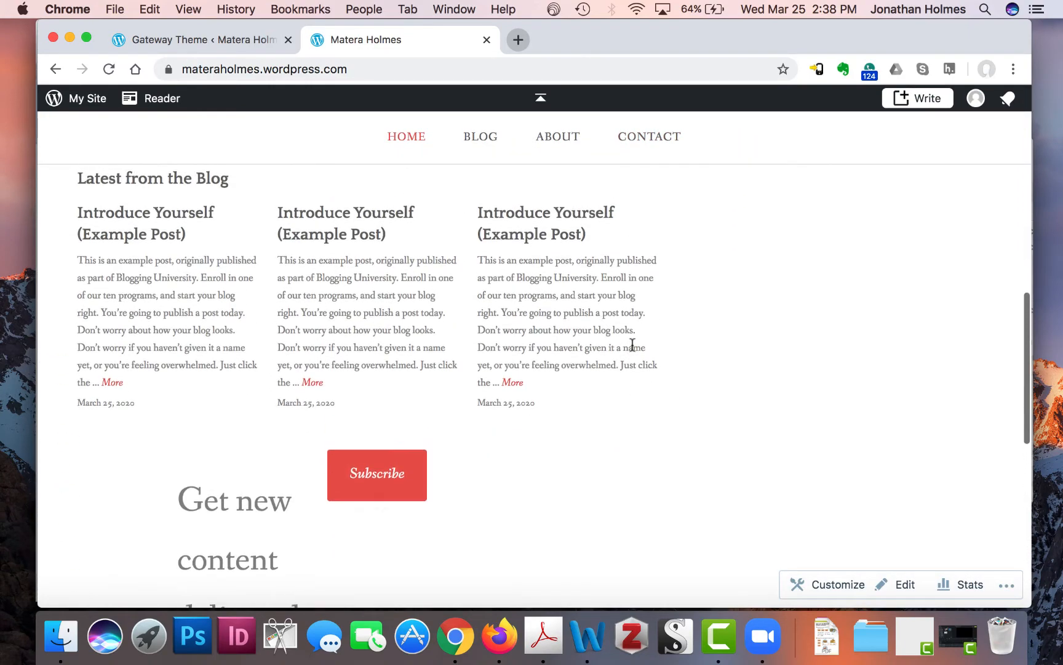
{"action": "scroll", "coordinate": [632, 348], "scroll_direction": "up", "scroll_amount": 1}
{"action": "scroll", "coordinate": [632, 348], "scroll_direction": "down", "scroll_amount": 4}
{"action": "scroll", "coordinate": [632, 348], "scroll_direction": "up", "scroll_amount": 7}
{"action": "scroll", "coordinate": [634, 350], "scroll_direction": "up", "scroll_amount": 3}
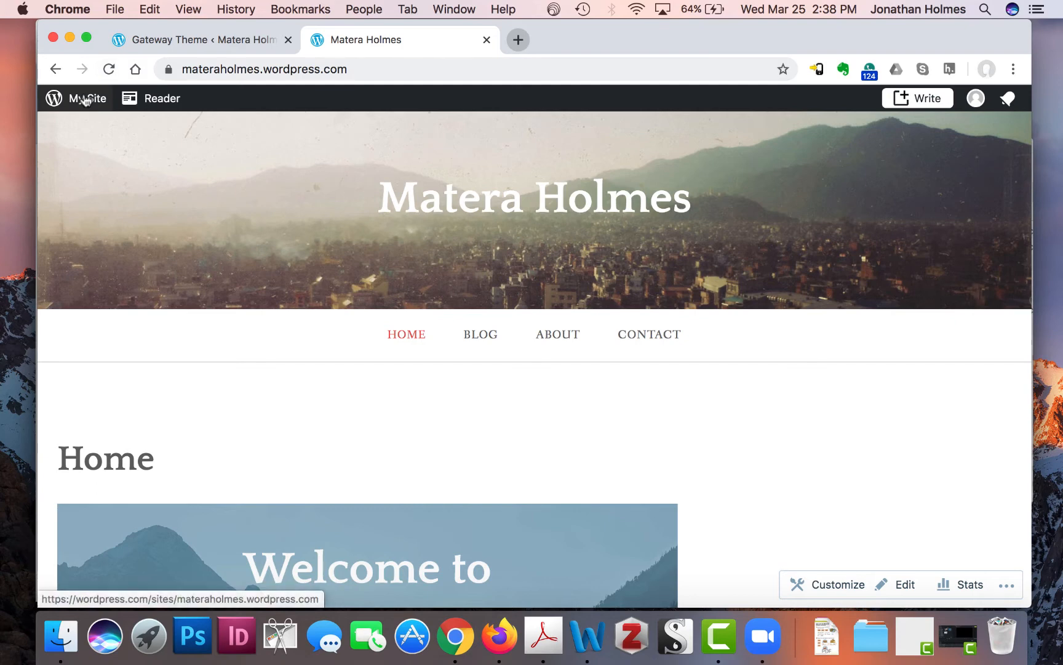
- Return to the My Home dashboard and look over its Site Setup List
{"action": "left_click", "coordinate": [85, 100]}
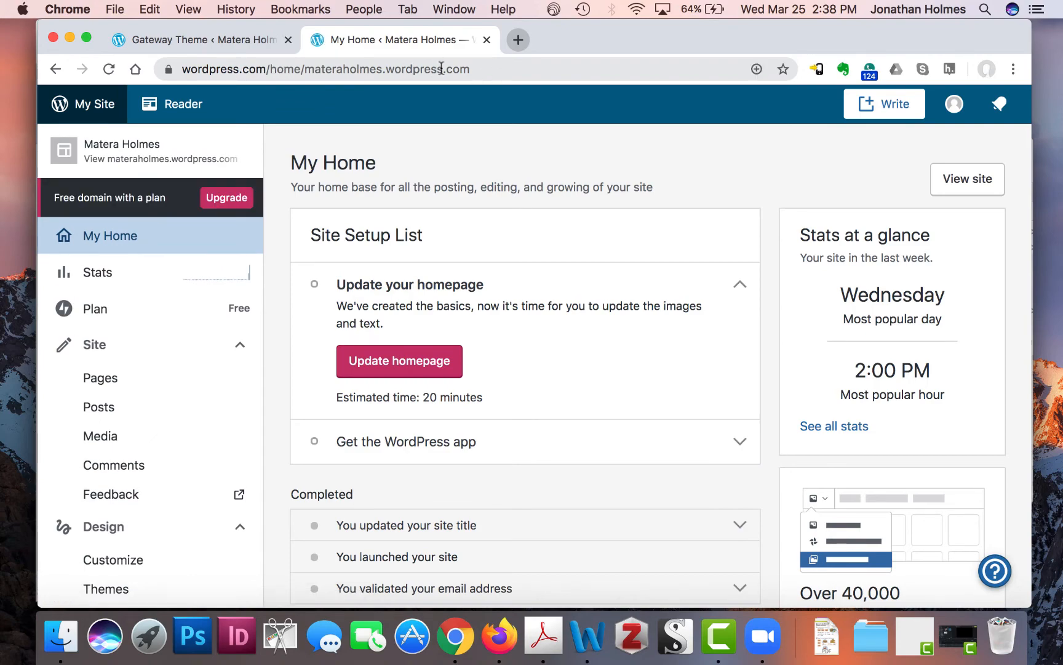
{"action": "scroll", "coordinate": [586, 413], "scroll_direction": "down", "scroll_amount": 5}
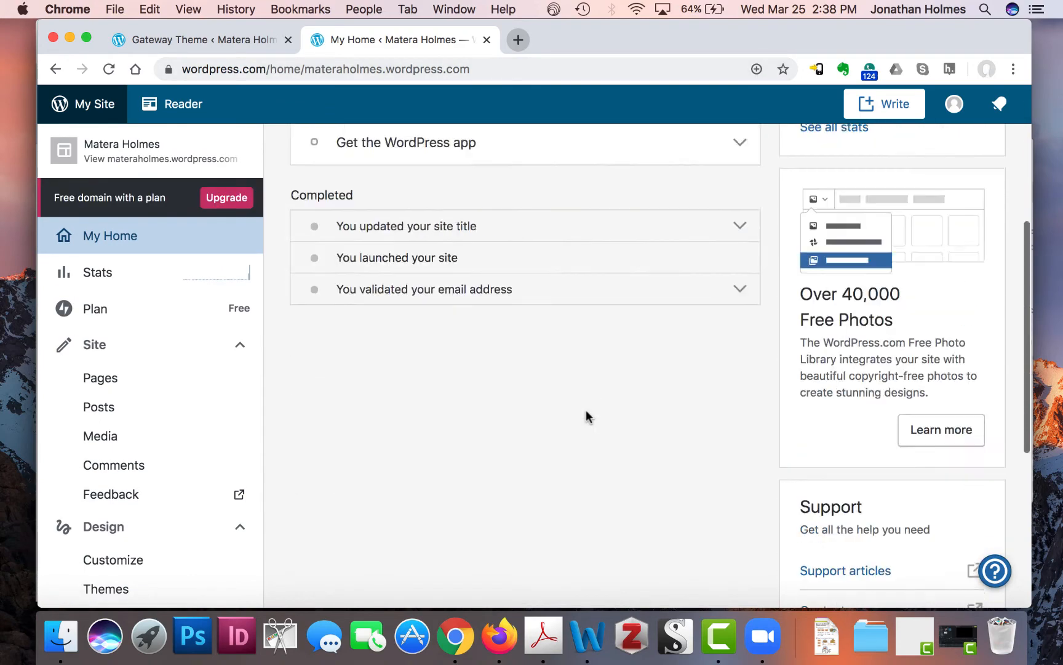
{"action": "scroll", "coordinate": [586, 409], "scroll_direction": "up", "scroll_amount": 6}
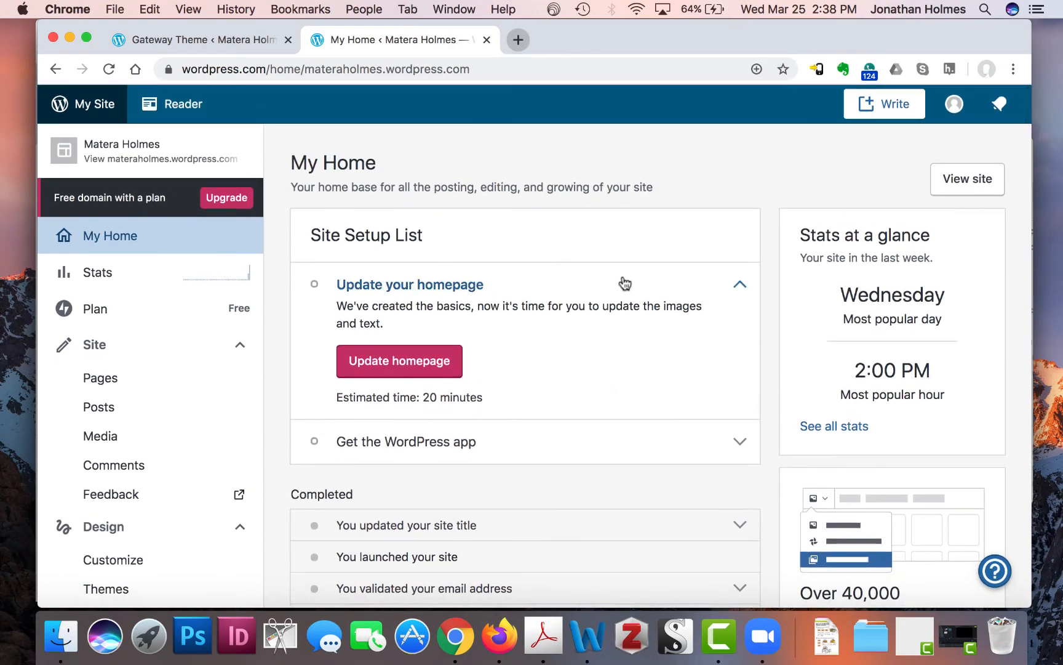
{"action": "scroll", "coordinate": [623, 284], "scroll_direction": "down", "scroll_amount": 3}
{"action": "scroll", "coordinate": [604, 234], "scroll_direction": "up", "scroll_amount": 3}
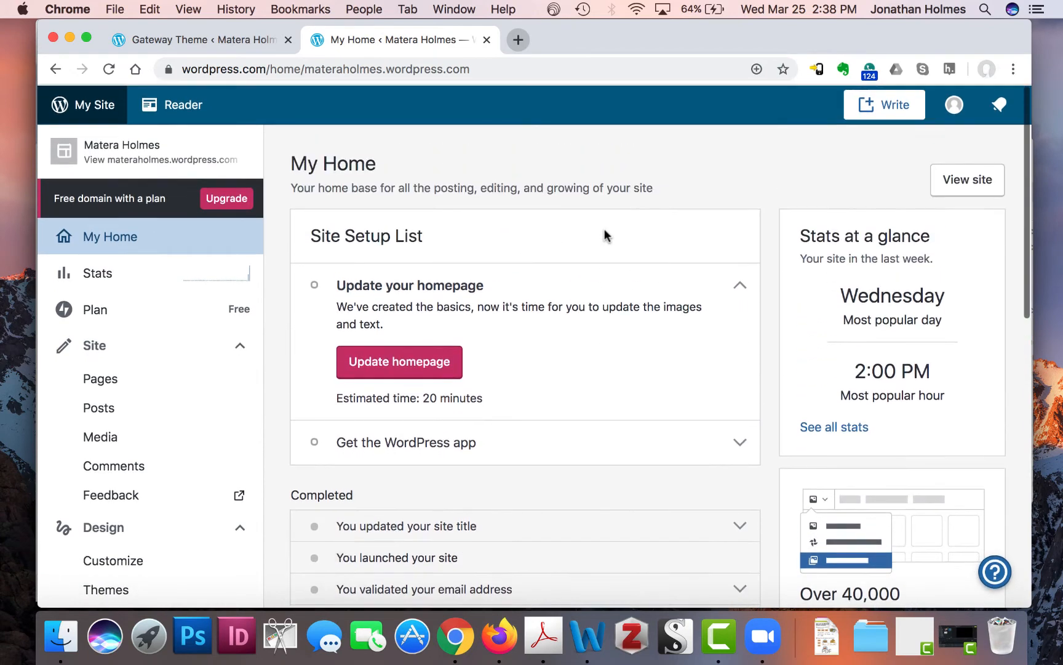
{"action": "scroll", "coordinate": [604, 232], "scroll_direction": "down", "scroll_amount": 2}
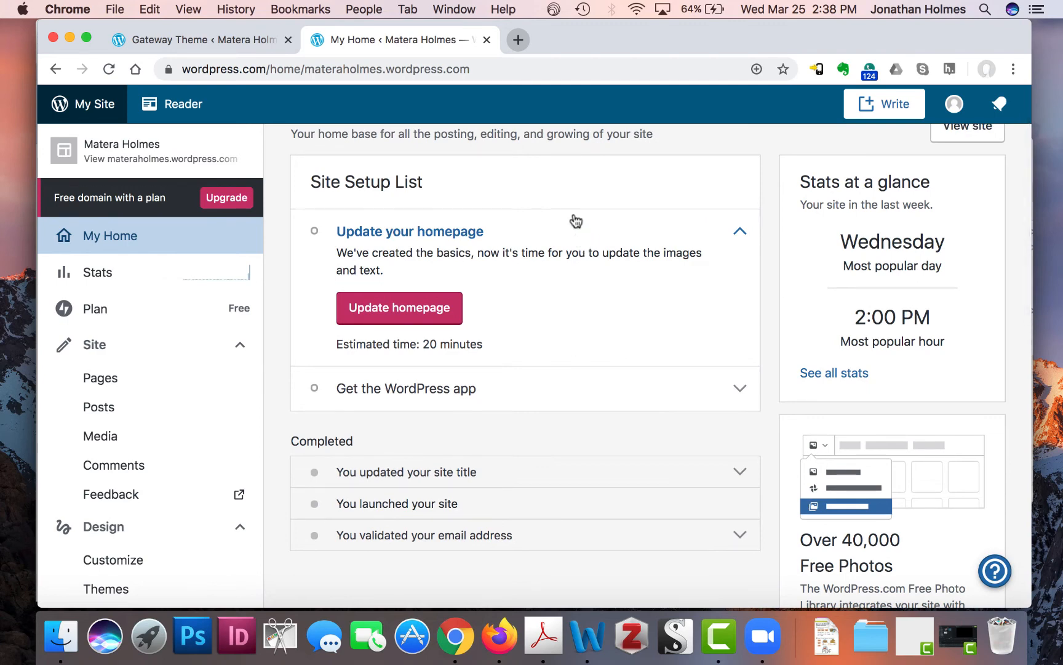
{"action": "scroll", "coordinate": [559, 188], "scroll_direction": "up", "scroll_amount": 1}
{"action": "scroll", "coordinate": [560, 188], "scroll_direction": "up", "scroll_amount": 2}
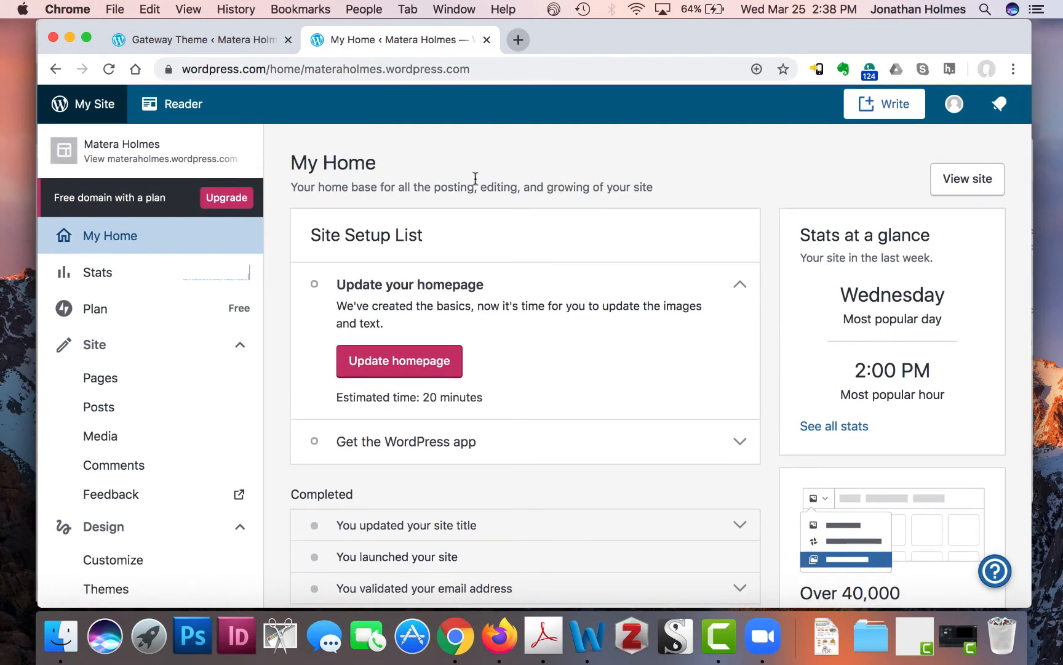
- Reopen the live site, copy its wordpress.com address, and bring Firefox to the front
{"action": "left_click", "coordinate": [181, 163]}
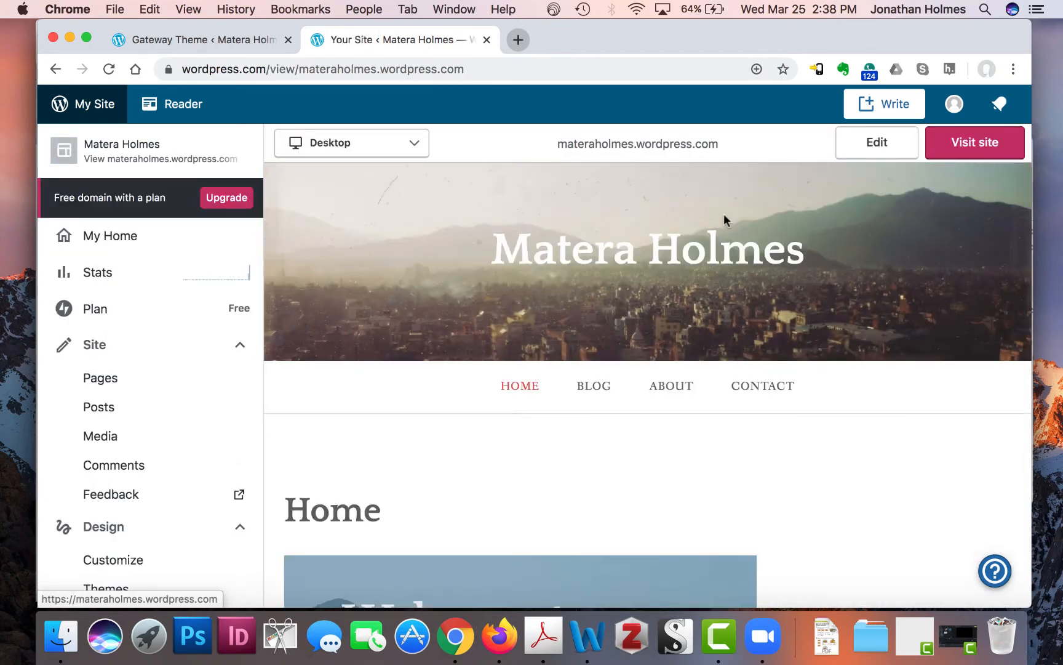
{"action": "left_click", "coordinate": [975, 142]}
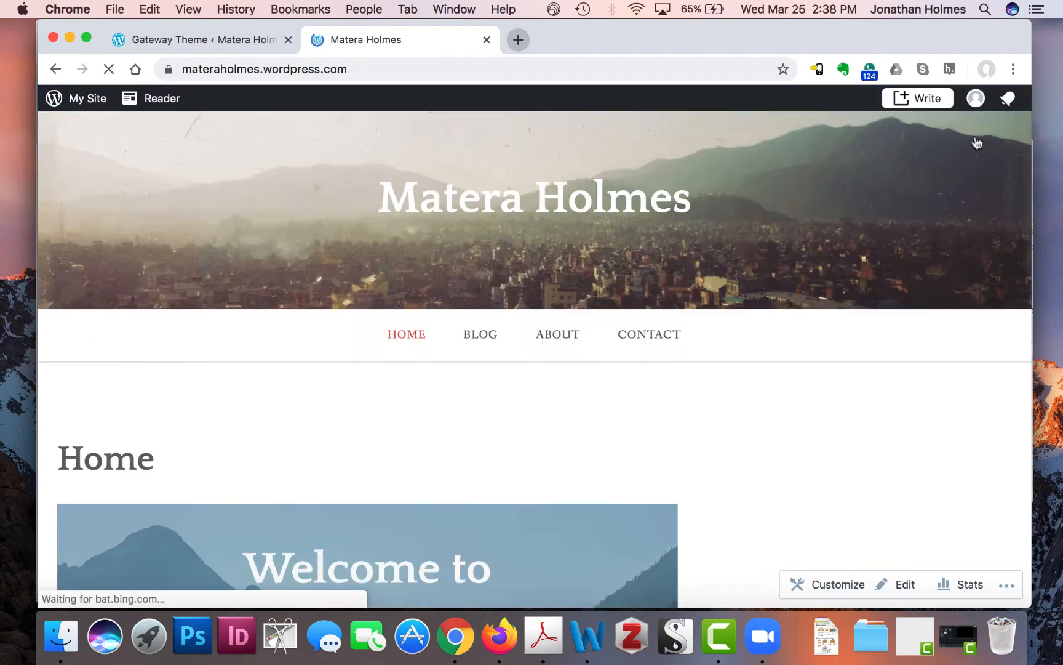
{"action": "left_click", "coordinate": [249, 68]}
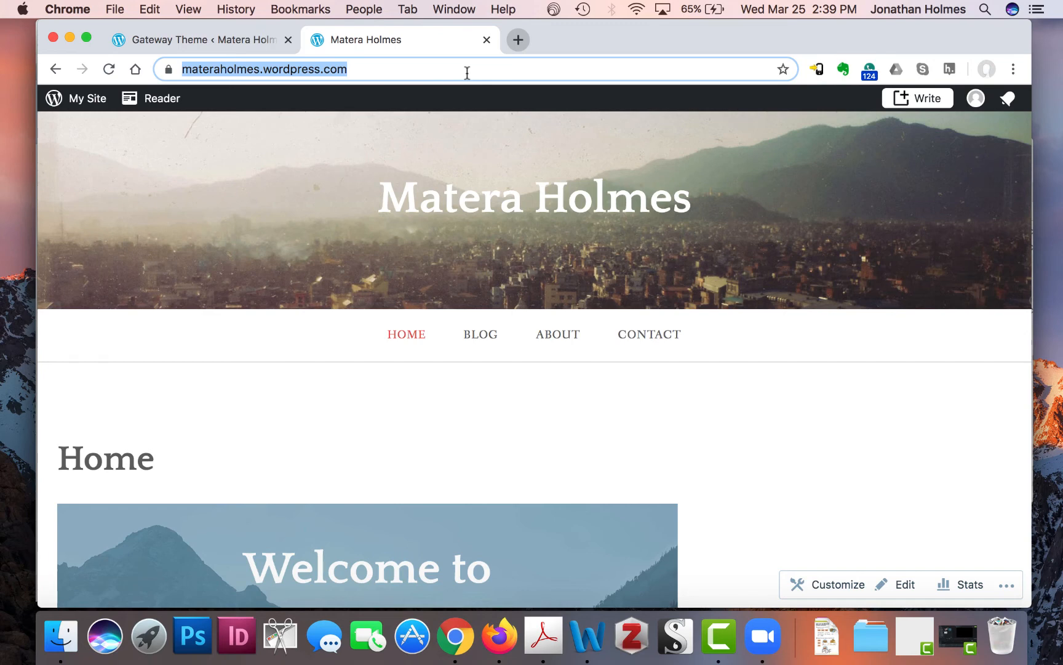
{"action": "key", "text": "super+c"}
{"action": "left_click", "coordinate": [501, 635]}
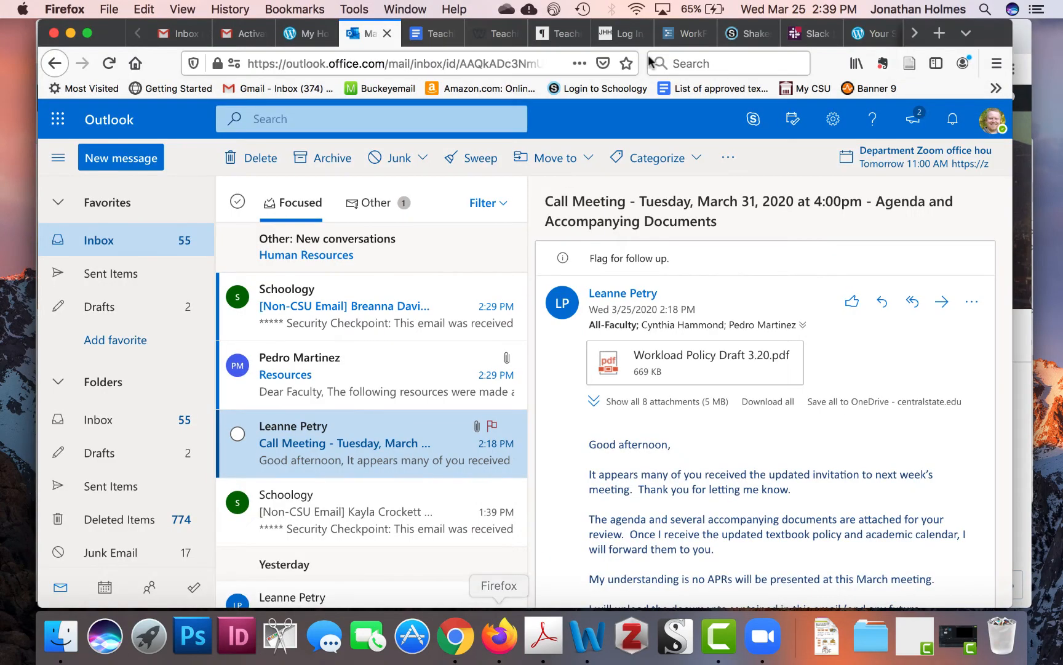
- Paste the site's address into a comment on Section 20's 'Post the URL for your website' discussion
{"action": "left_click", "coordinate": [747, 32]}
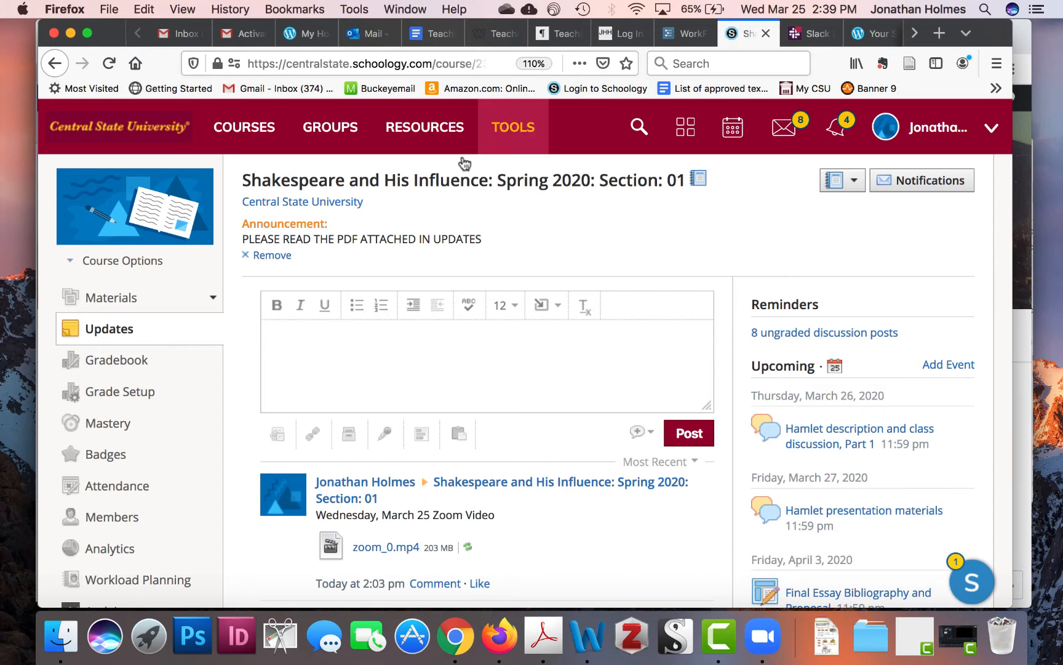
{"action": "left_click", "coordinate": [268, 125]}
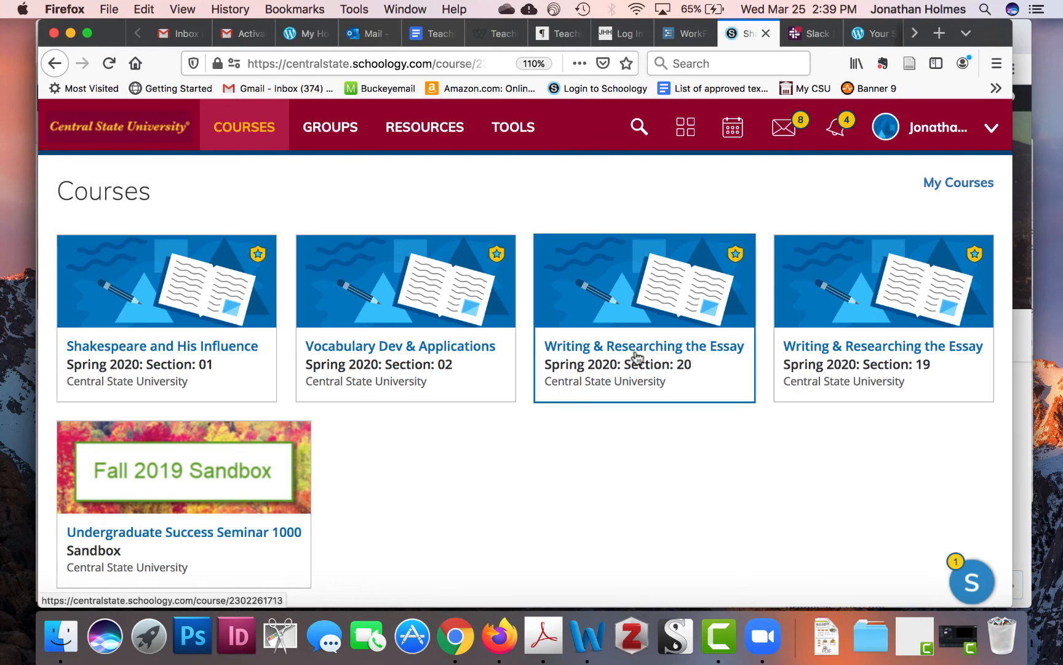
{"action": "left_click", "coordinate": [637, 357]}
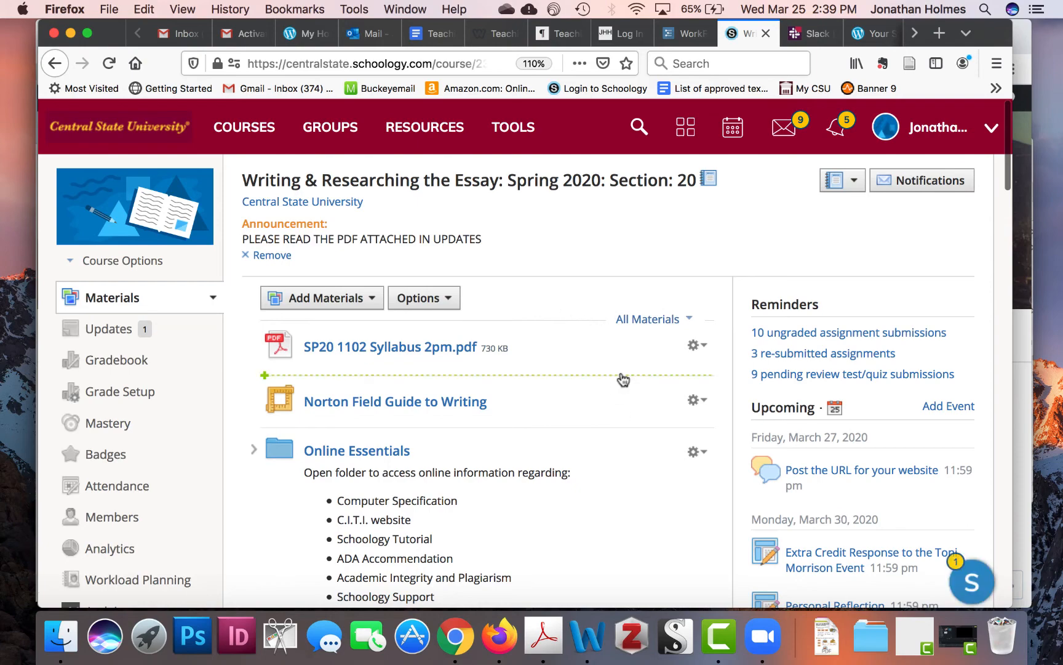
{"action": "scroll", "coordinate": [623, 379], "scroll_direction": "down", "scroll_amount": 20}
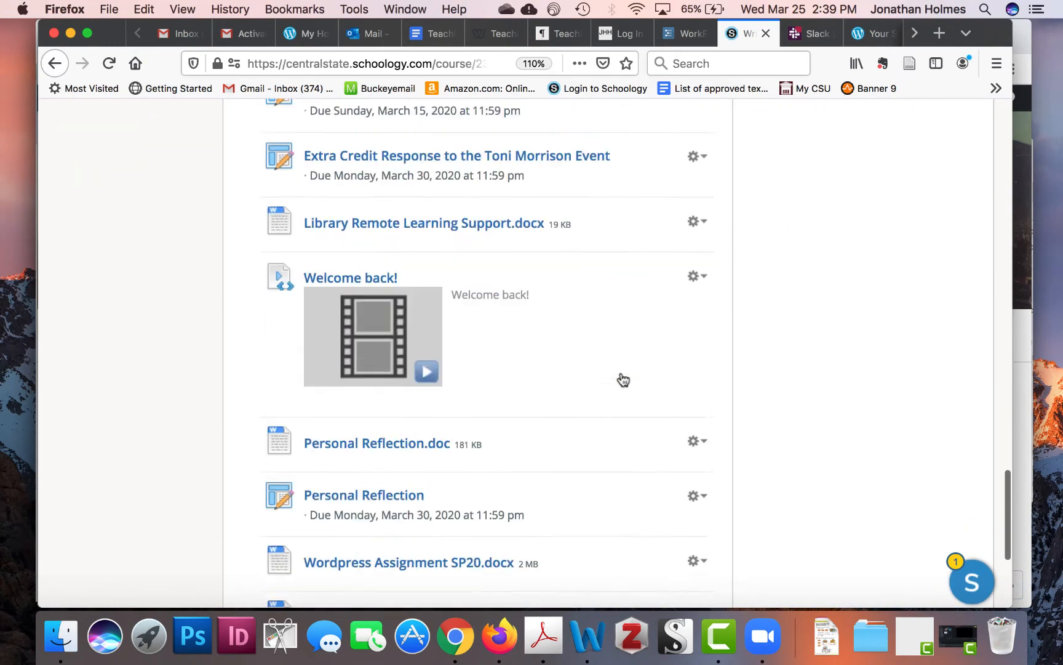
{"action": "scroll", "coordinate": [623, 379], "scroll_direction": "down", "scroll_amount": 5}
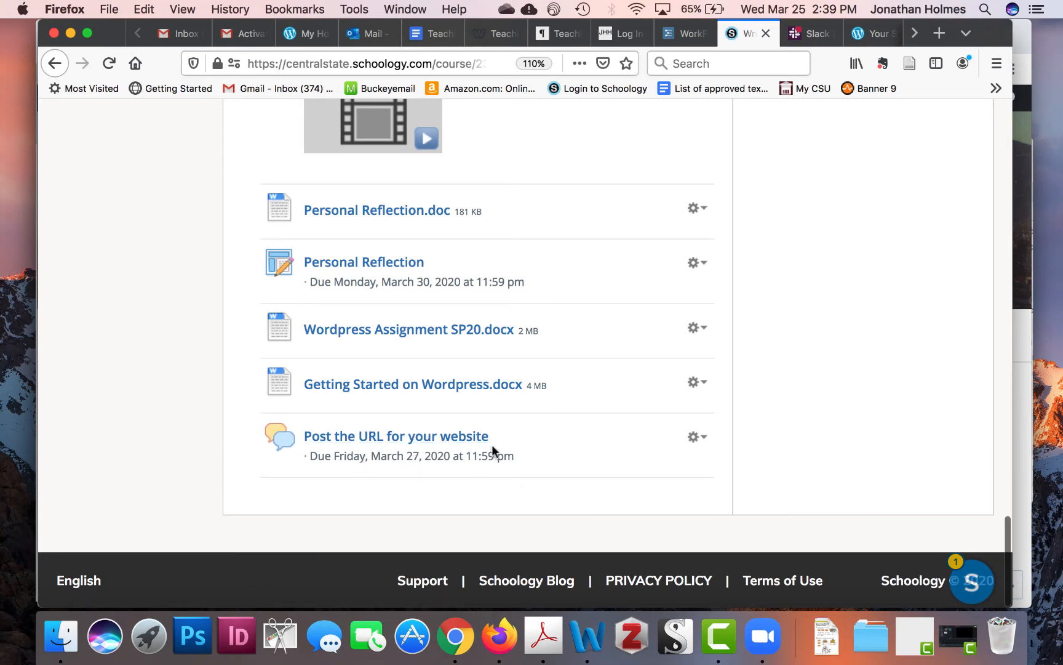
{"action": "left_click", "coordinate": [446, 438]}
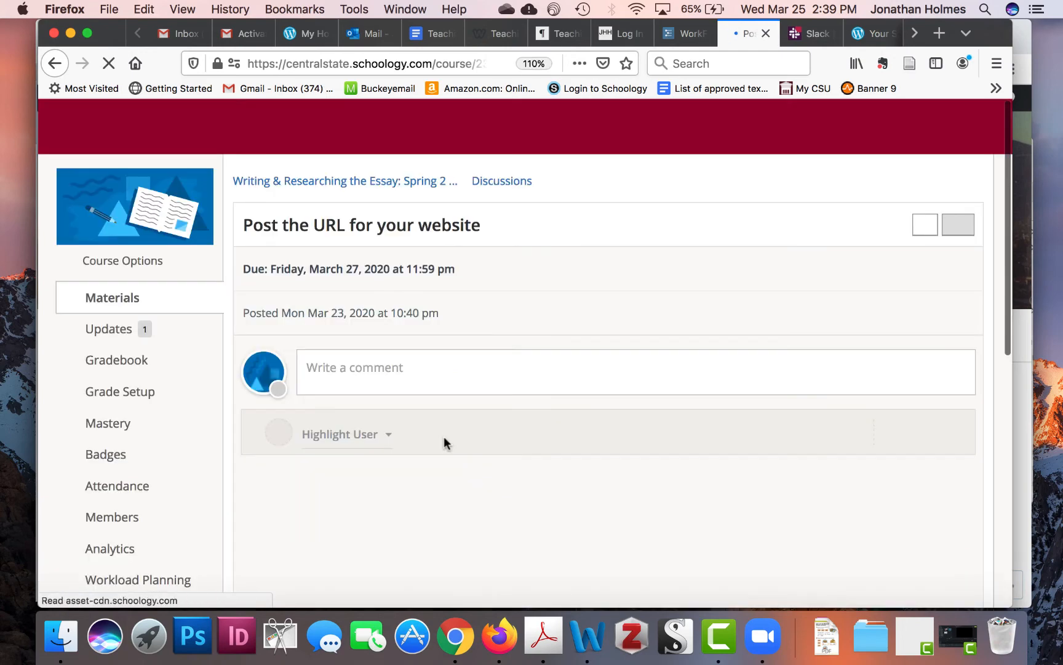
{"action": "left_click", "coordinate": [410, 372]}
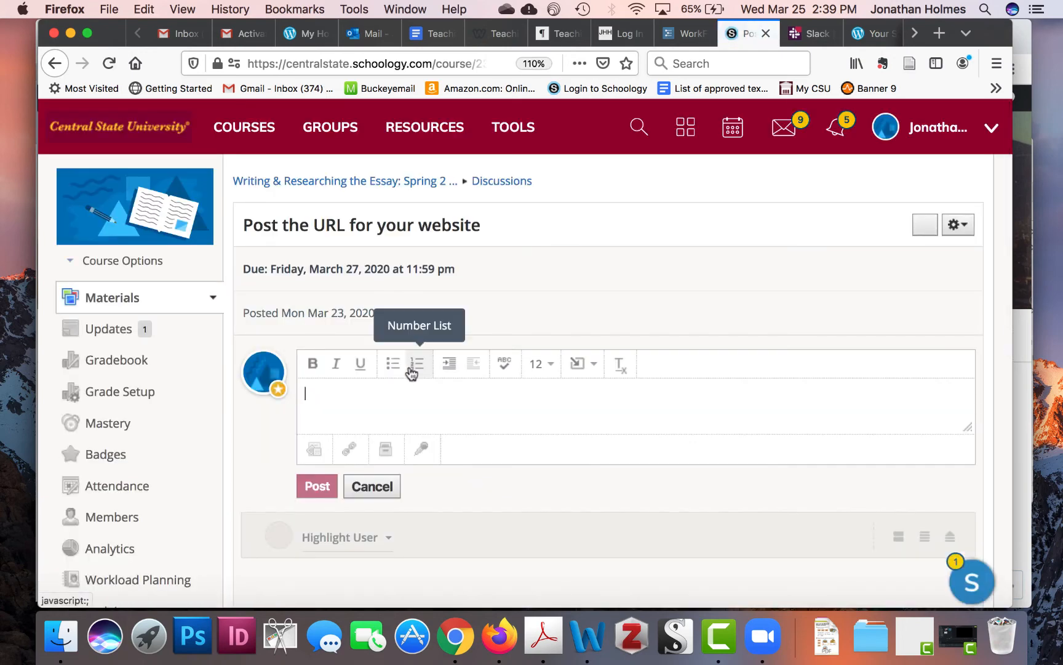
{"action": "key", "text": "super+v"}
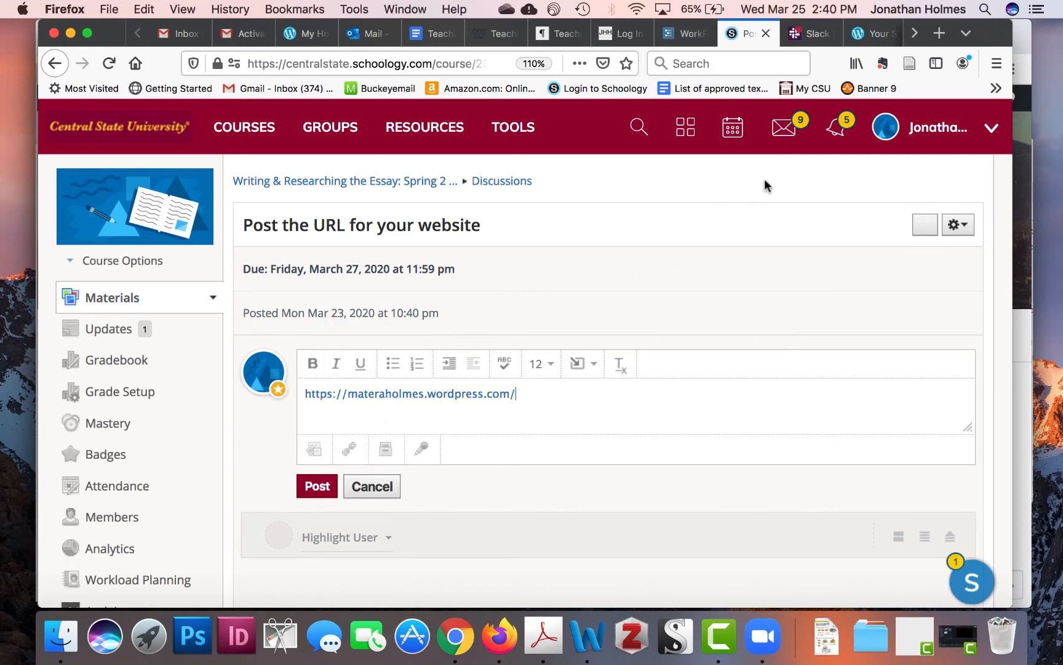
- Return to Chrome, scroll the live site, and go back to the My Home dashboard
{"action": "left_click", "coordinate": [447, 645]}
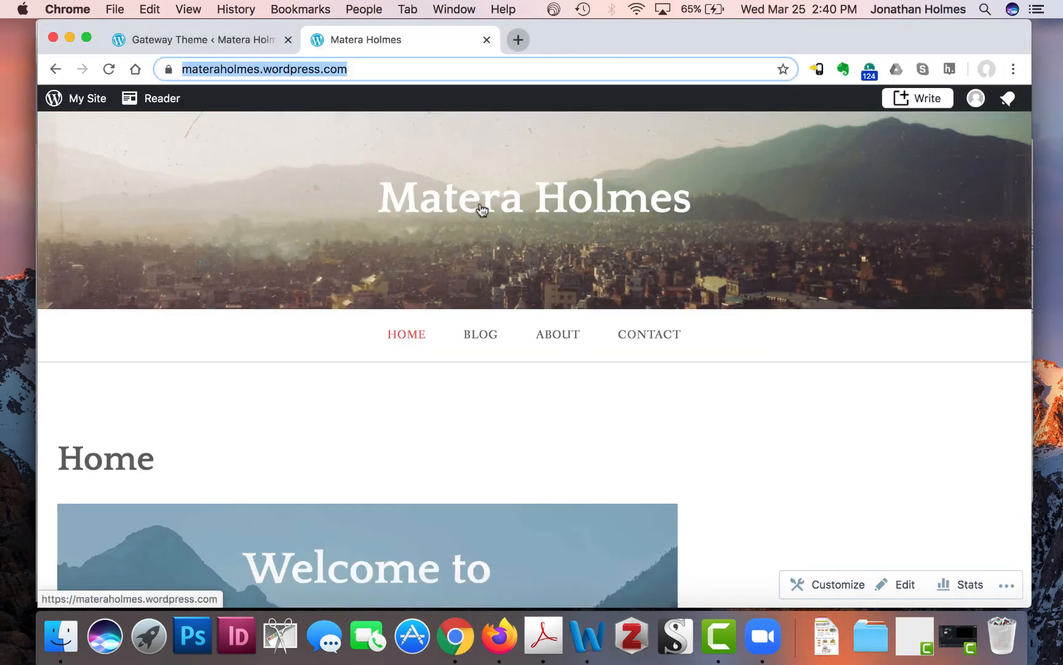
{"action": "scroll", "coordinate": [659, 490], "scroll_direction": "down", "scroll_amount": 6}
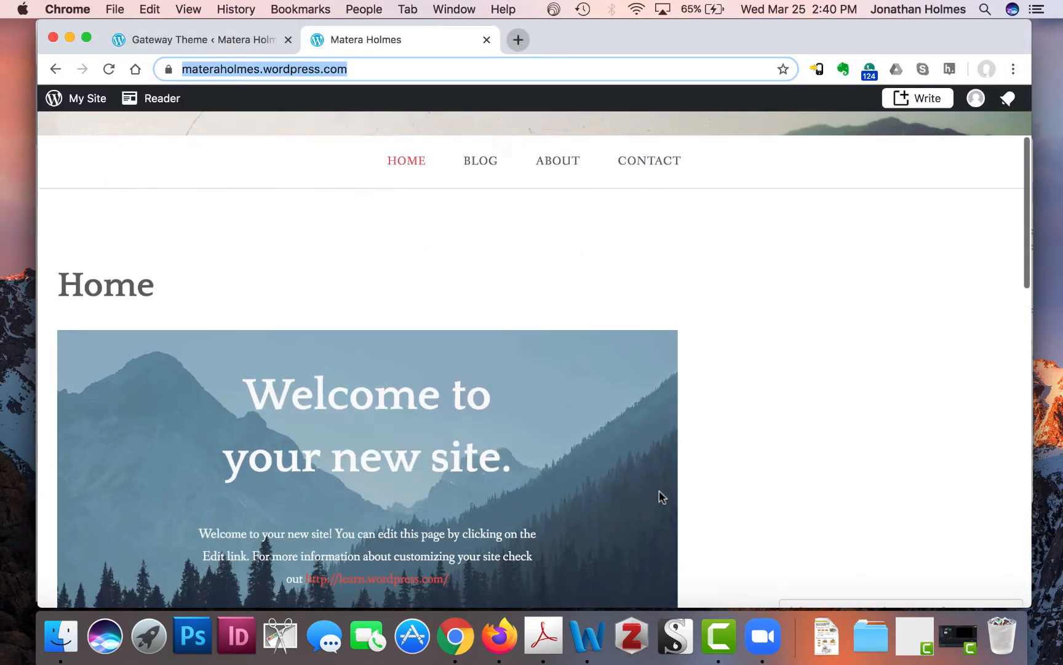
{"action": "scroll", "coordinate": [659, 490], "scroll_direction": "up", "scroll_amount": 6}
{"action": "scroll", "coordinate": [659, 490], "scroll_direction": "down", "scroll_amount": 3}
{"action": "scroll", "coordinate": [659, 497], "scroll_direction": "down", "scroll_amount": 3}
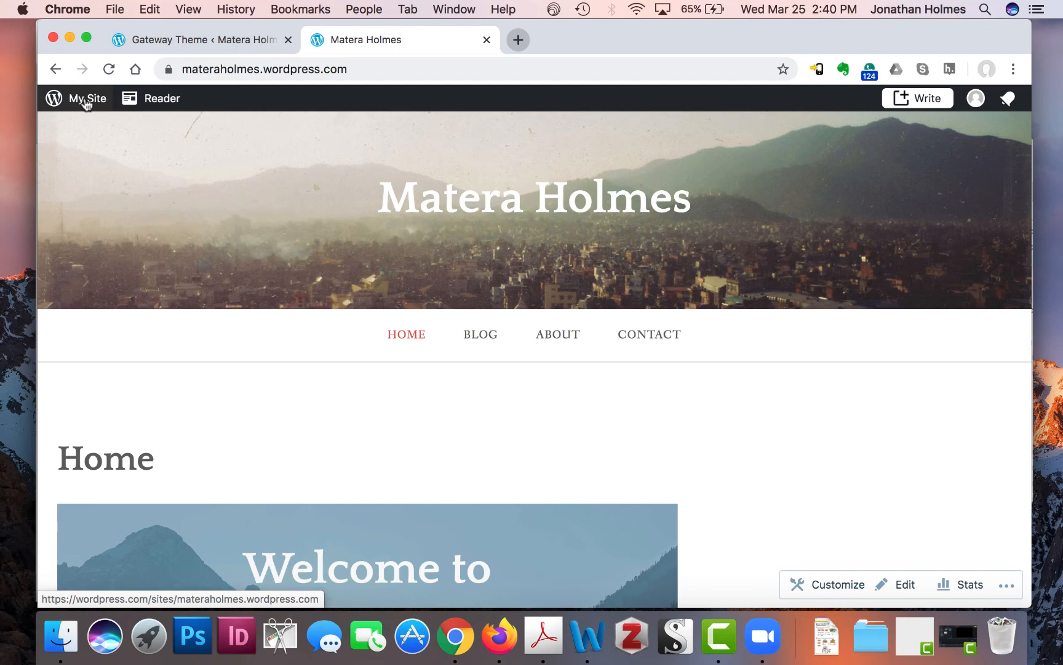
{"action": "left_click", "coordinate": [86, 102]}
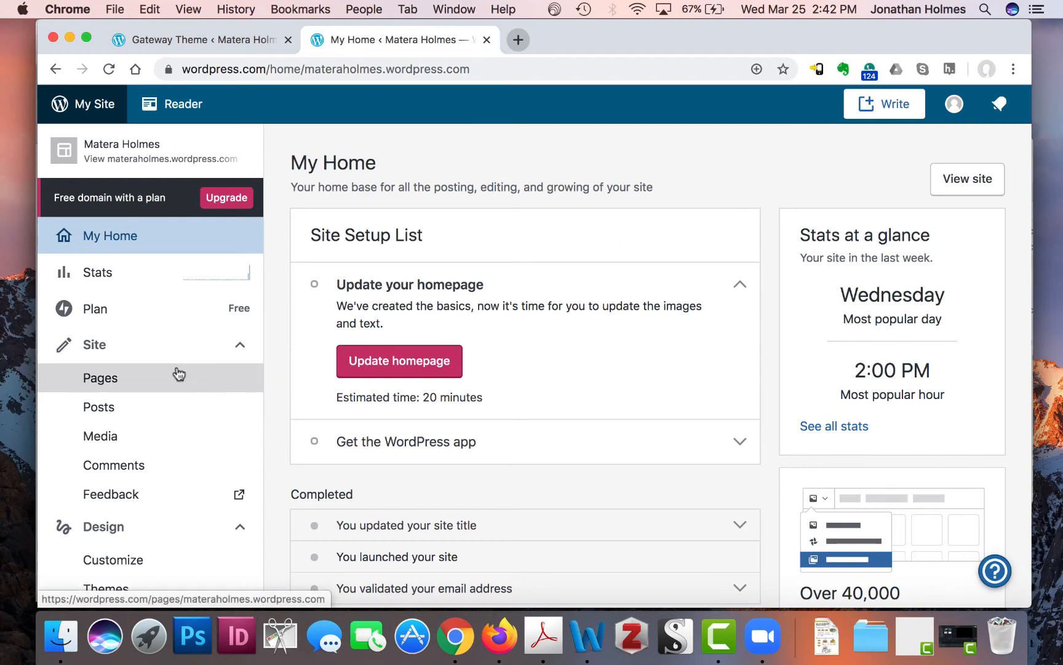
- Collapse the Site and Manage sidebar sections, then expand Design and open the Customizer
{"action": "scroll", "coordinate": [190, 328], "scroll_direction": "down", "scroll_amount": 3}
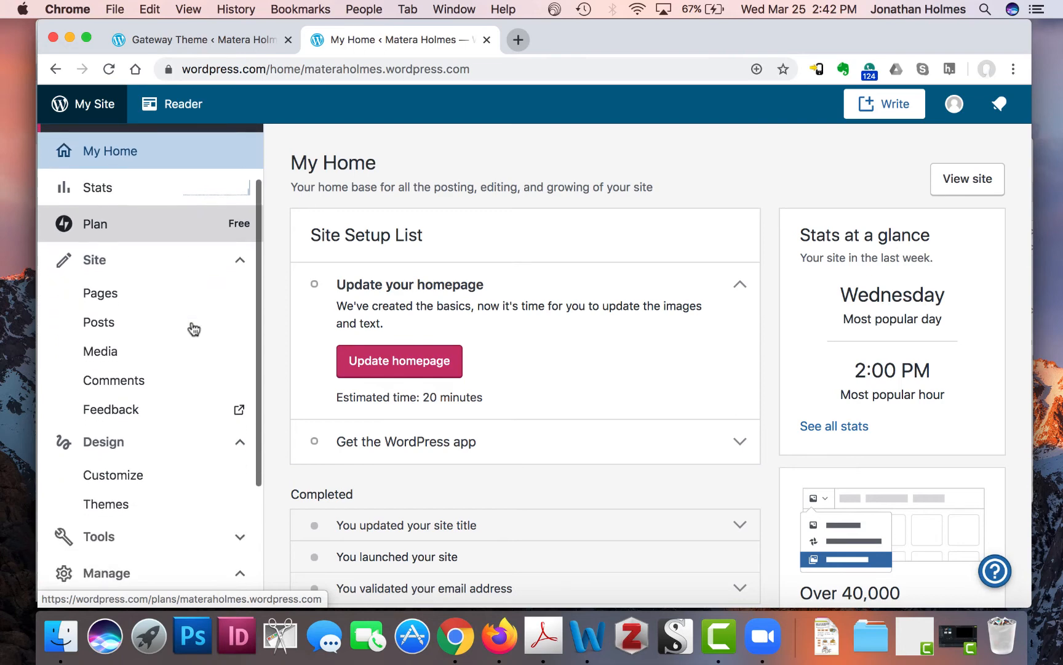
{"action": "left_click", "coordinate": [230, 455]}
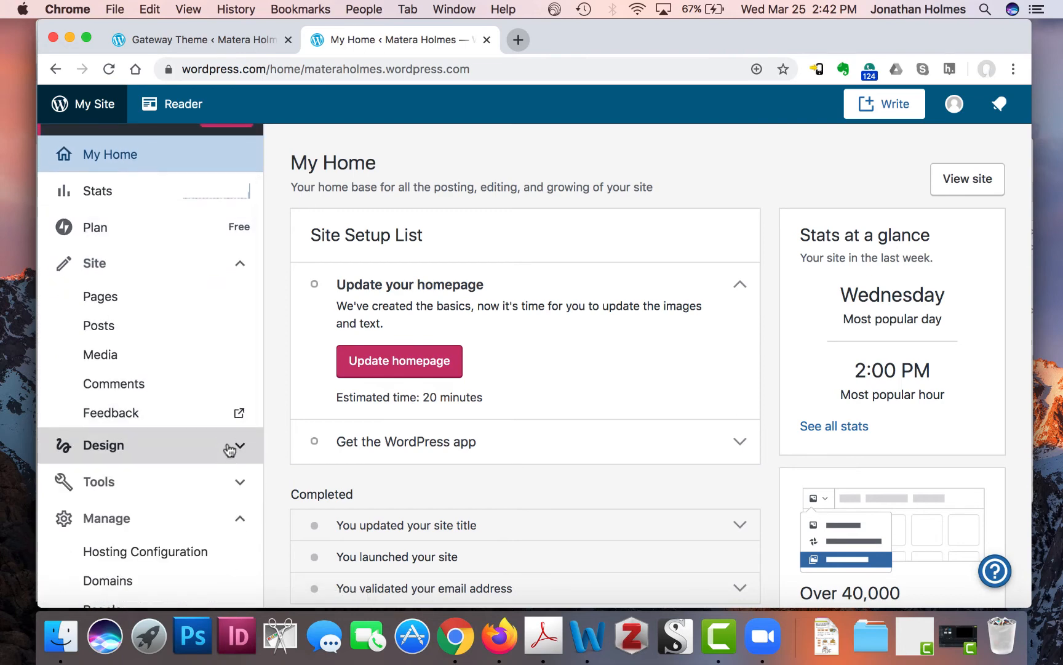
{"action": "left_click", "coordinate": [234, 264]}
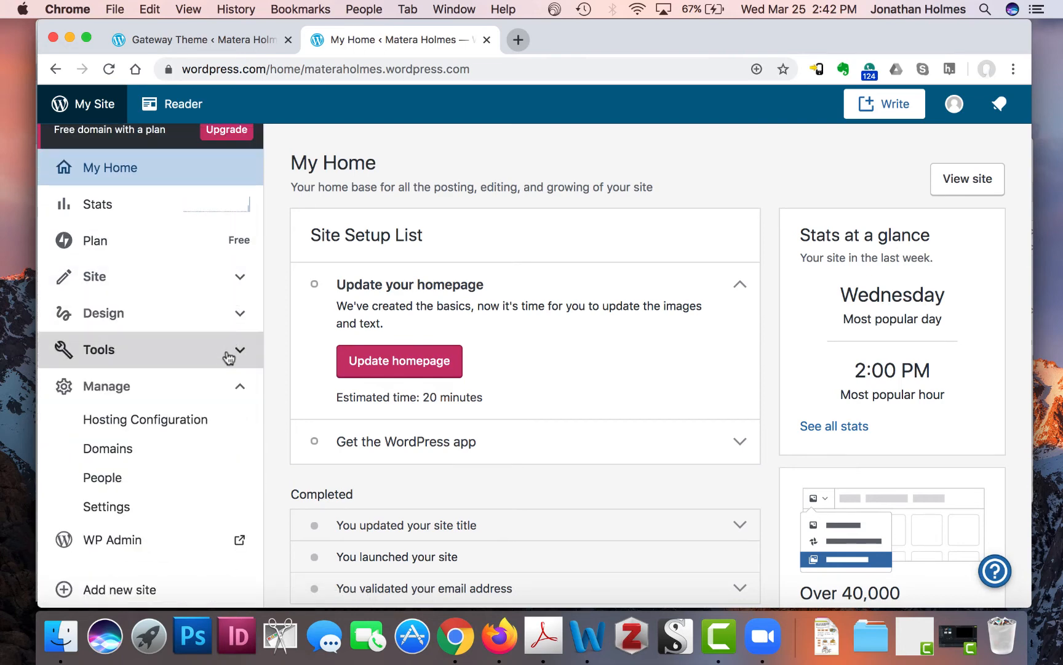
{"action": "left_click", "coordinate": [232, 394]}
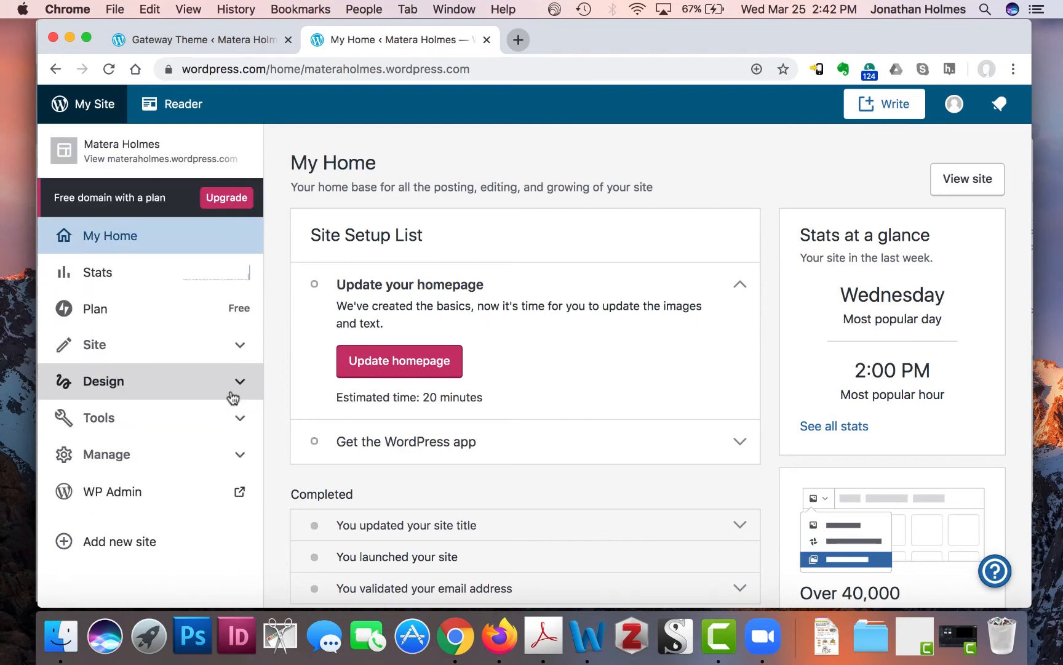
{"action": "scroll", "coordinate": [232, 397], "scroll_direction": "down", "scroll_amount": 2}
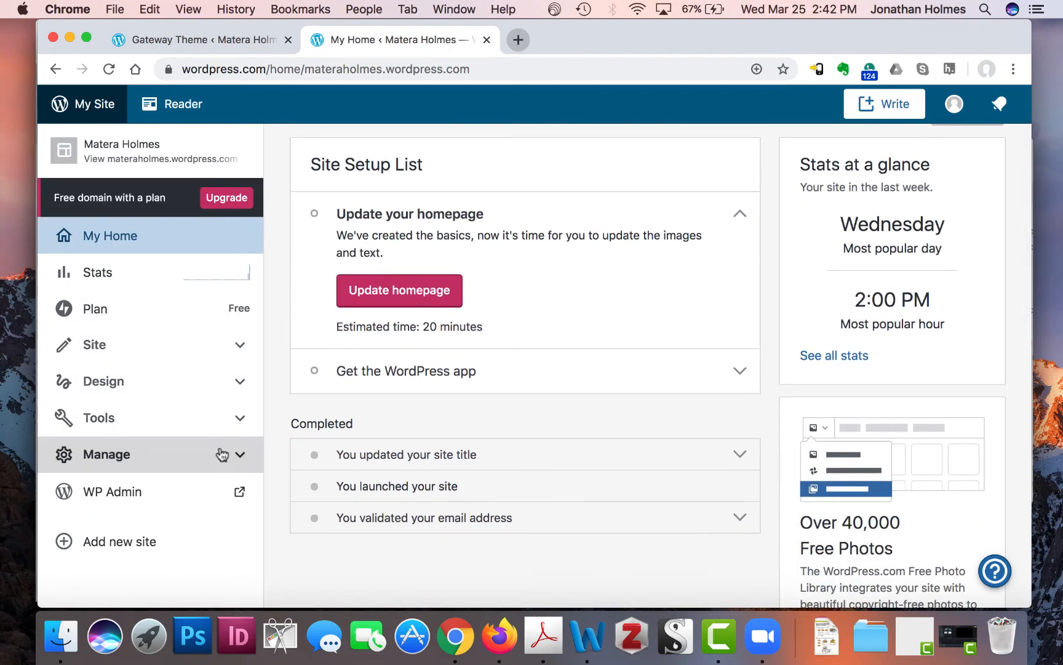
{"action": "left_click", "coordinate": [236, 381]}
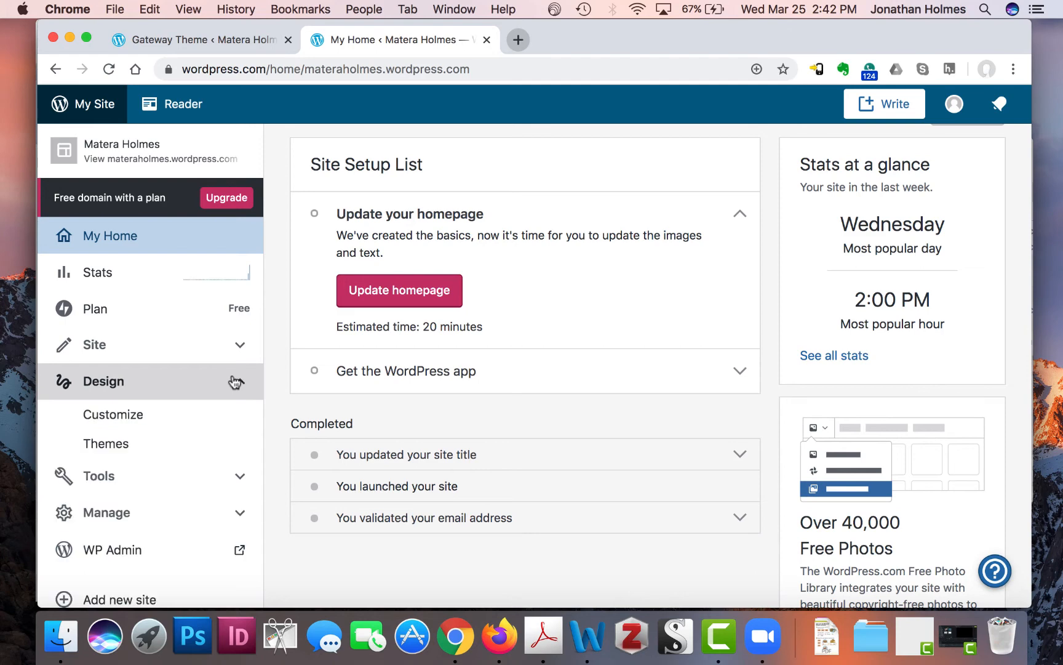
{"action": "left_click", "coordinate": [128, 416]}
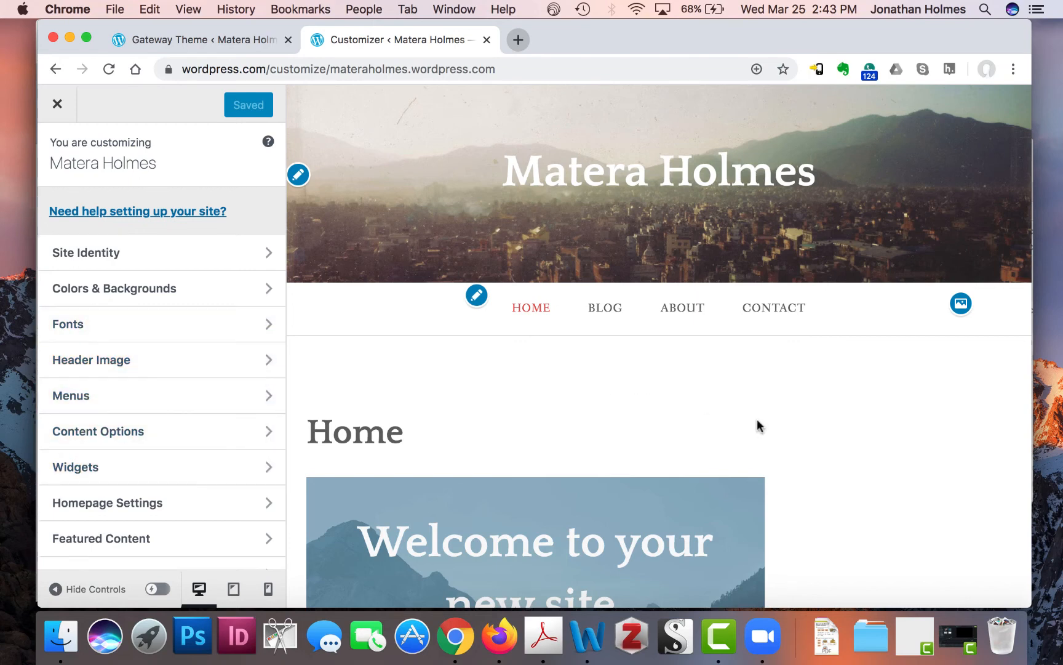
{"action": "scroll", "coordinate": [793, 446], "scroll_direction": "down", "scroll_amount": 5}
{"action": "scroll", "coordinate": [171, 366], "scroll_direction": "down", "scroll_amount": 3}
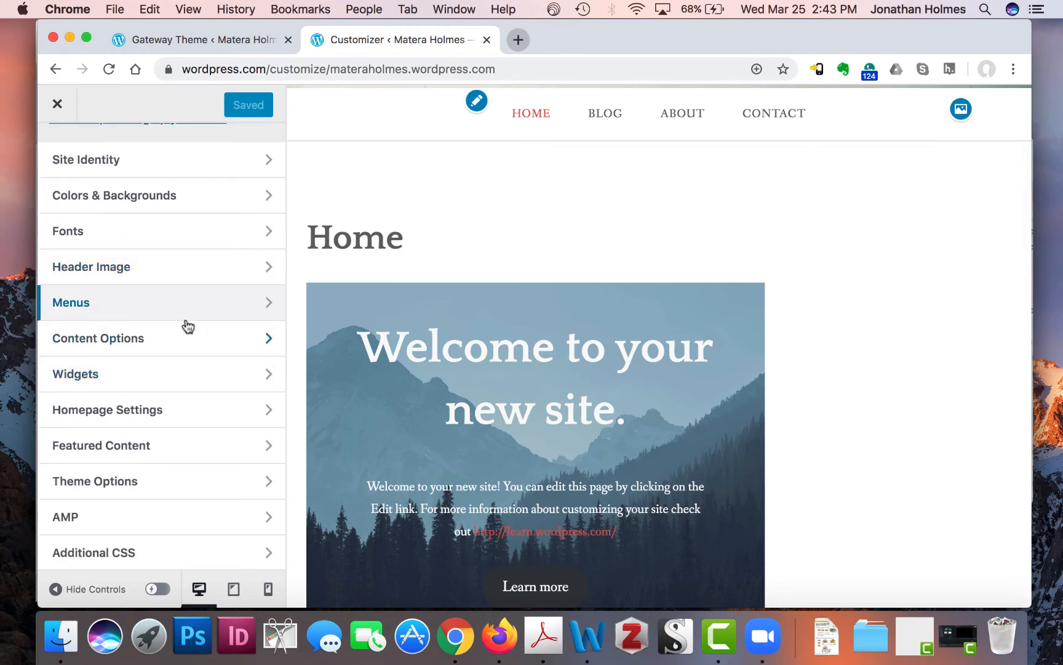
{"action": "scroll", "coordinate": [189, 332], "scroll_direction": "up", "scroll_amount": 1}
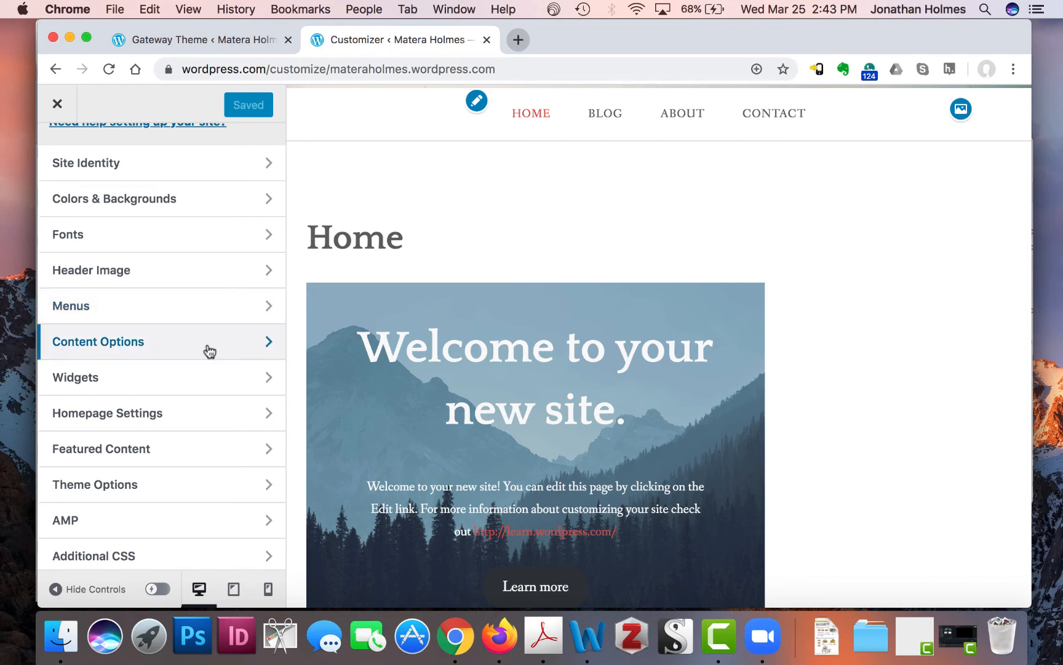
{"action": "scroll", "coordinate": [207, 351], "scroll_direction": "up", "scroll_amount": 3}
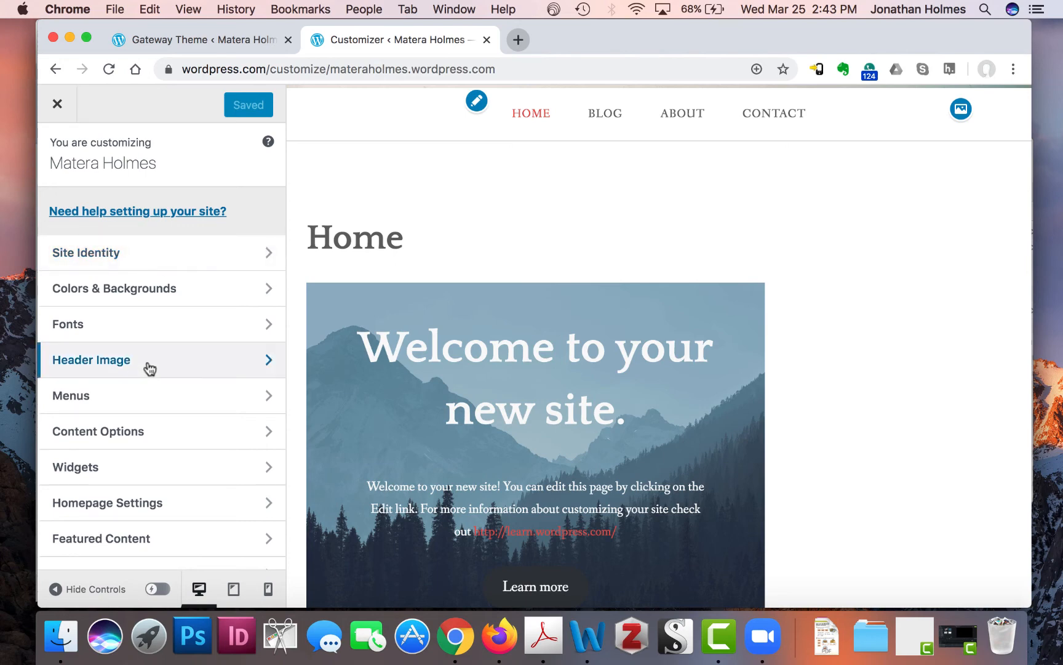
{"action": "scroll", "coordinate": [192, 420], "scroll_direction": "down", "scroll_amount": 2}
{"action": "scroll", "coordinate": [194, 421], "scroll_direction": "down", "scroll_amount": 1}
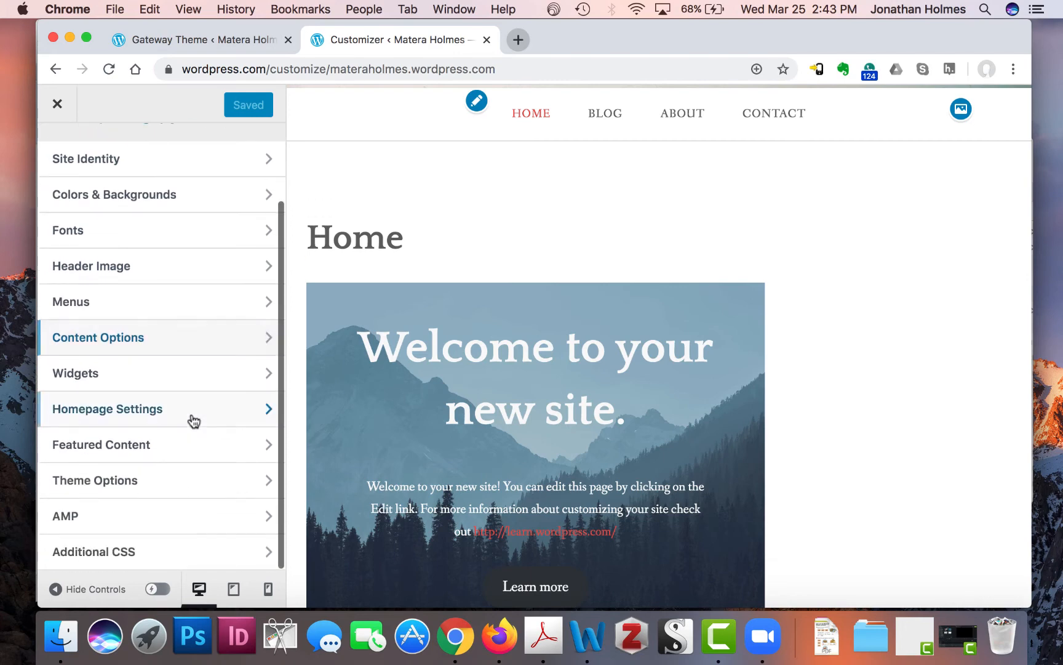
{"action": "scroll", "coordinate": [194, 421], "scroll_direction": "left", "scroll_amount": 5}
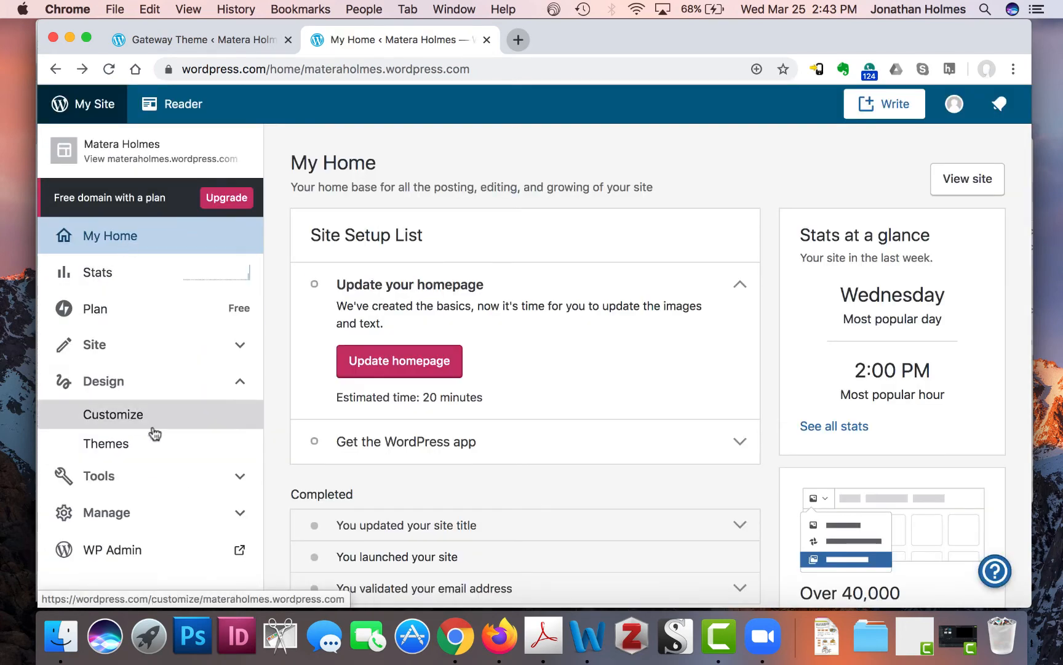
{"action": "left_click", "coordinate": [151, 421]}
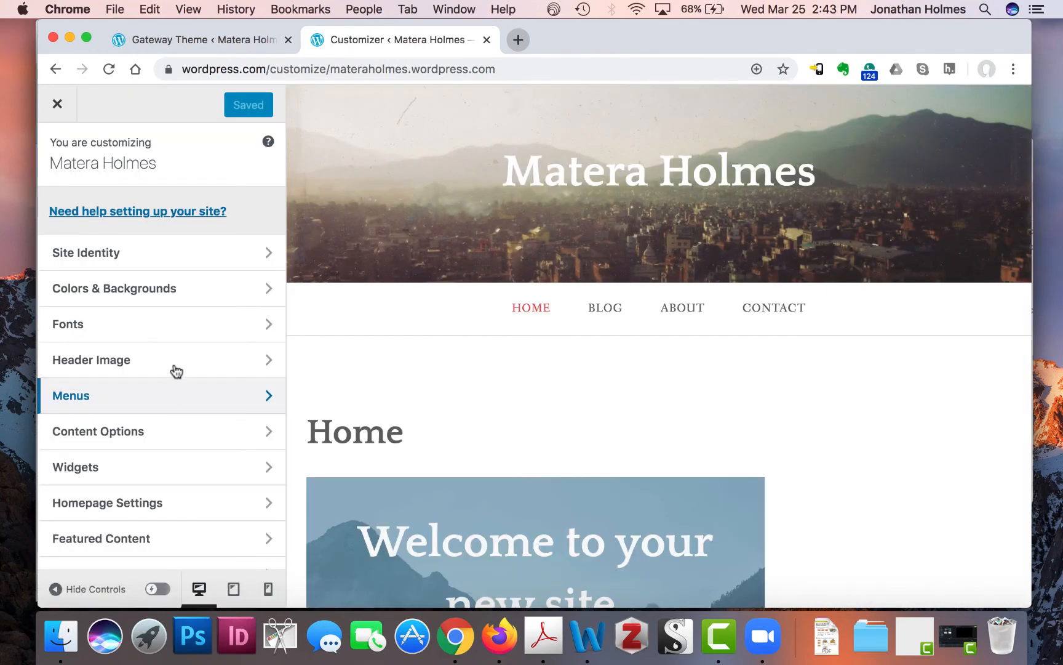
- In the Fonts settings, set the headings font to Libre Baskerville
{"action": "left_click", "coordinate": [167, 335]}
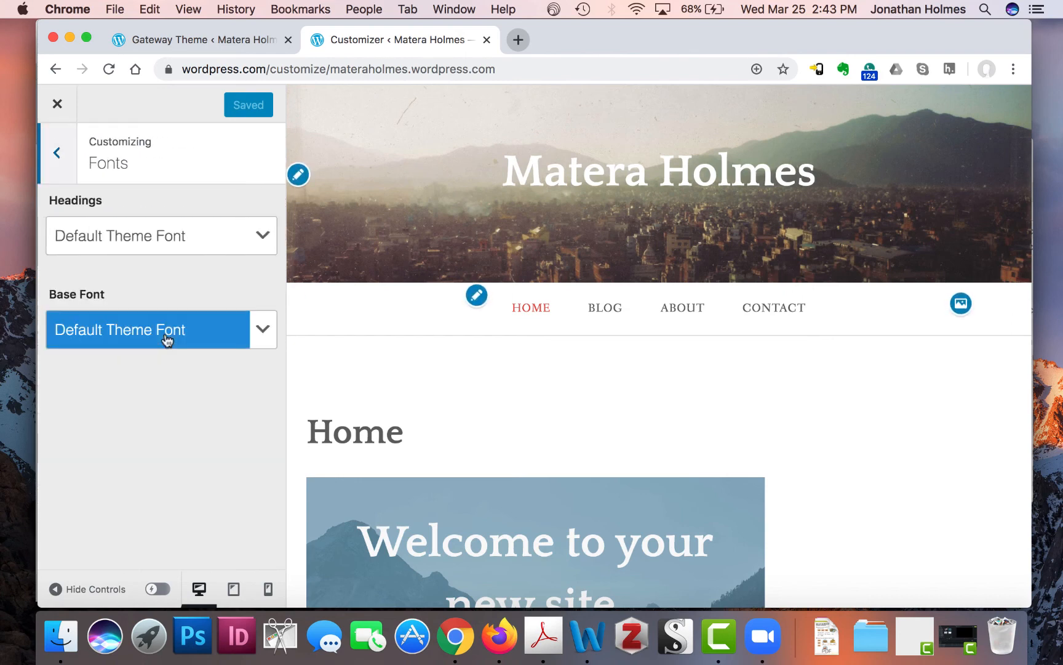
{"action": "left_click", "coordinate": [262, 238]}
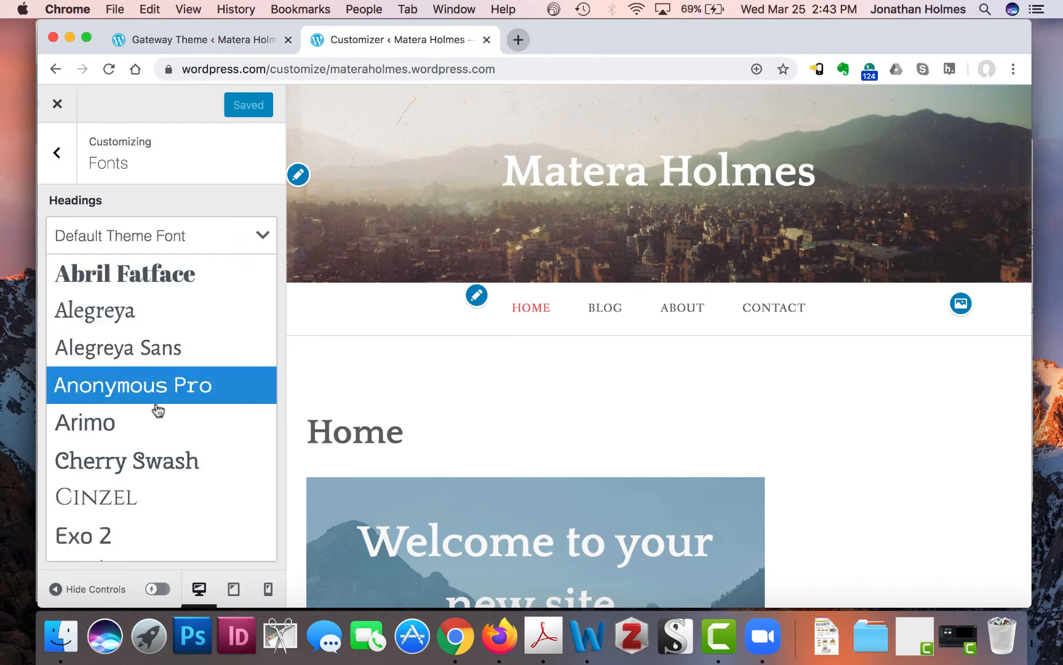
{"action": "scroll", "coordinate": [157, 422], "scroll_direction": "down", "scroll_amount": 8}
{"action": "scroll", "coordinate": [157, 423], "scroll_direction": "down", "scroll_amount": 5}
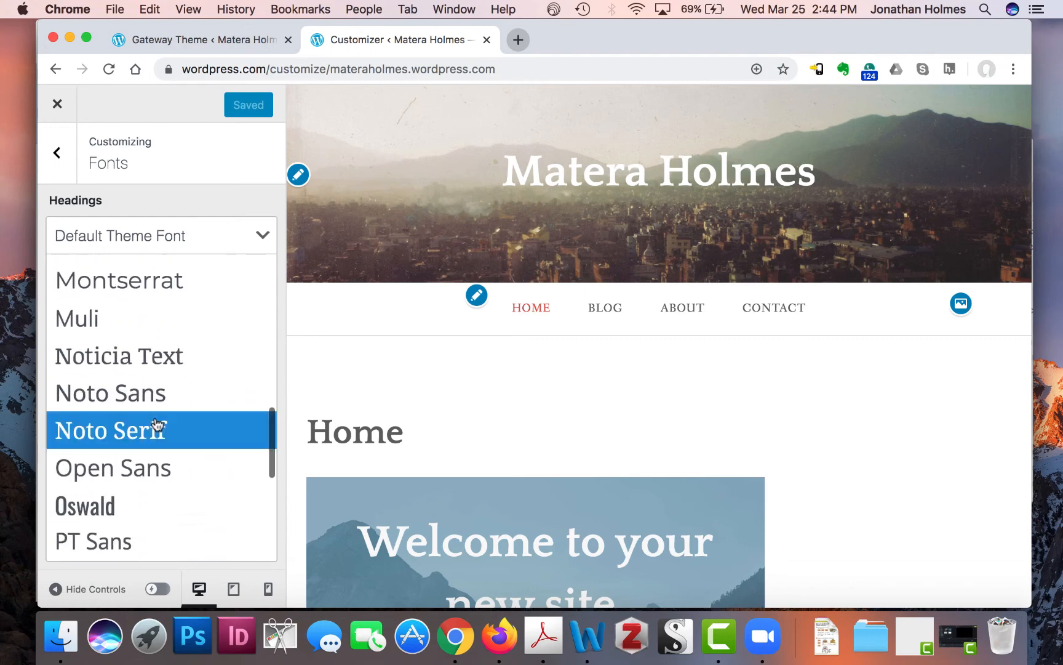
{"action": "scroll", "coordinate": [157, 425], "scroll_direction": "down", "scroll_amount": 5}
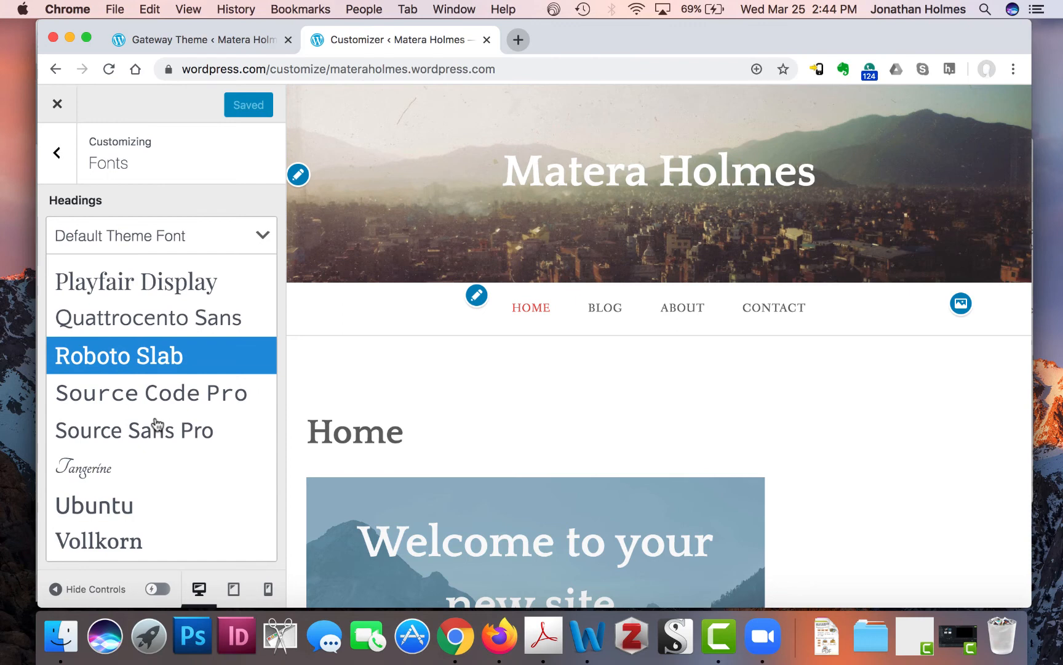
{"action": "scroll", "coordinate": [156, 425], "scroll_direction": "up", "scroll_amount": 5}
{"action": "scroll", "coordinate": [158, 423], "scroll_direction": "up", "scroll_amount": 7}
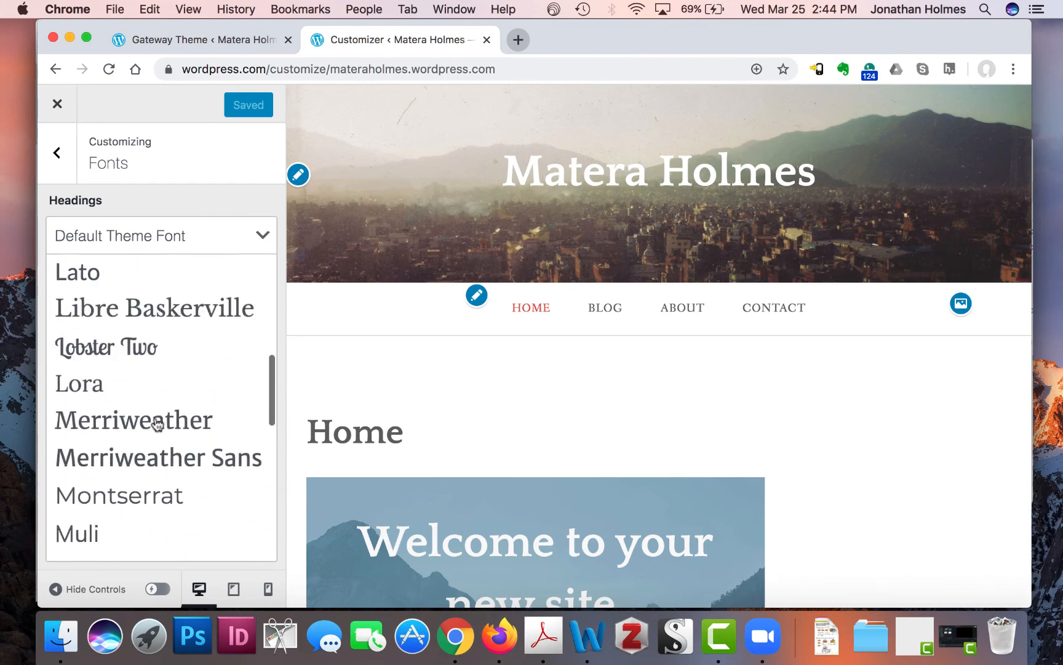
{"action": "scroll", "coordinate": [158, 425], "scroll_direction": "down", "scroll_amount": 1}
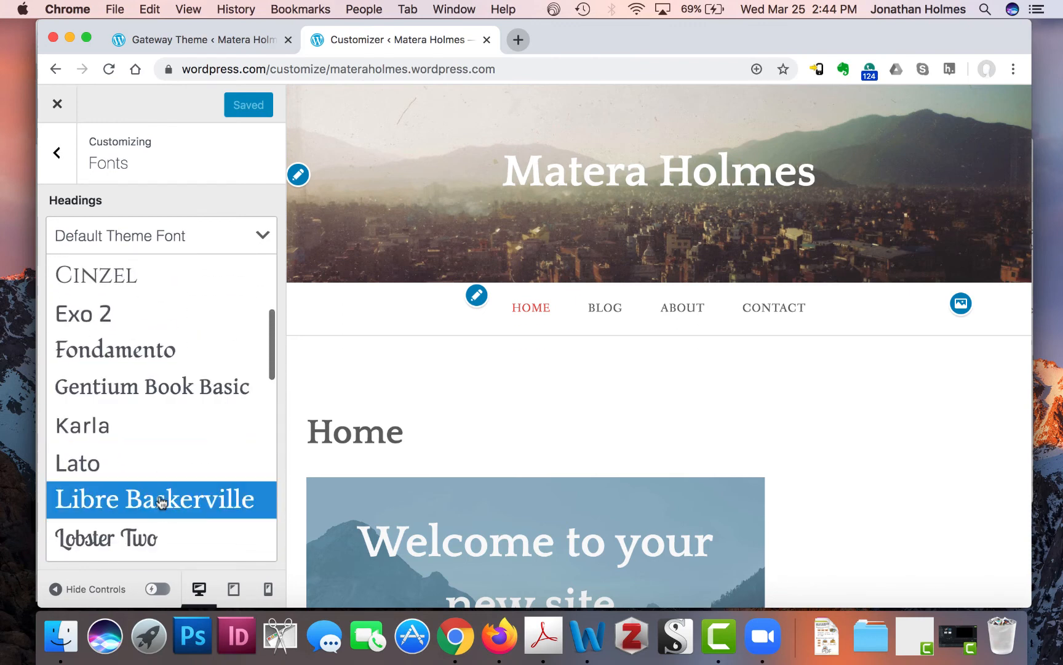
{"action": "left_click", "coordinate": [177, 510]}
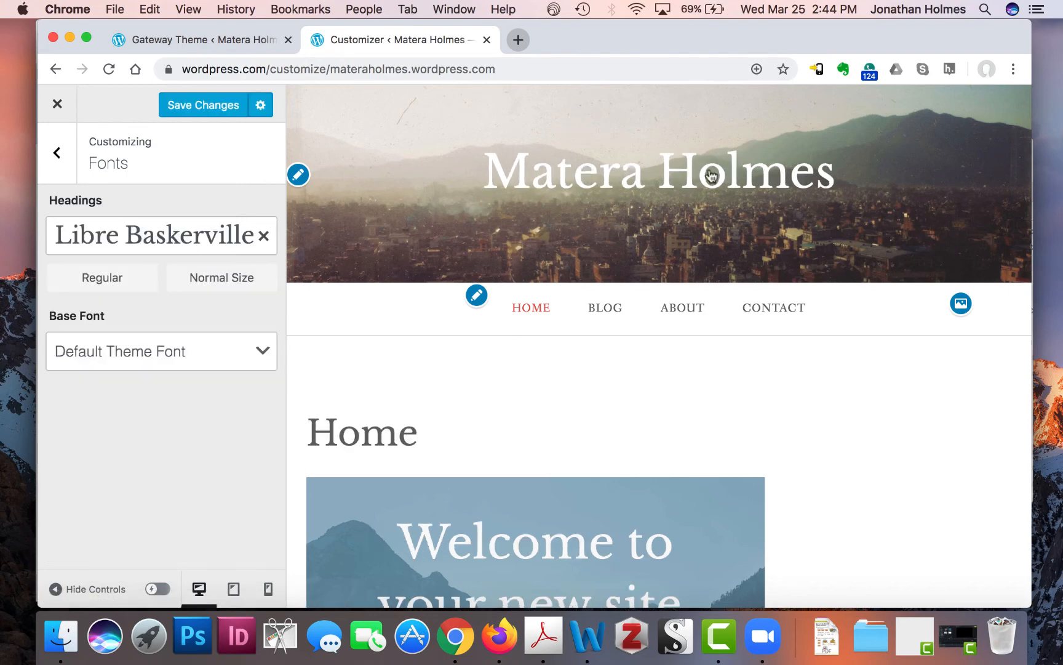
- Scroll the site preview to check the Libre Baskerville headings
{"action": "scroll", "coordinate": [523, 394], "scroll_direction": "down", "scroll_amount": 2}
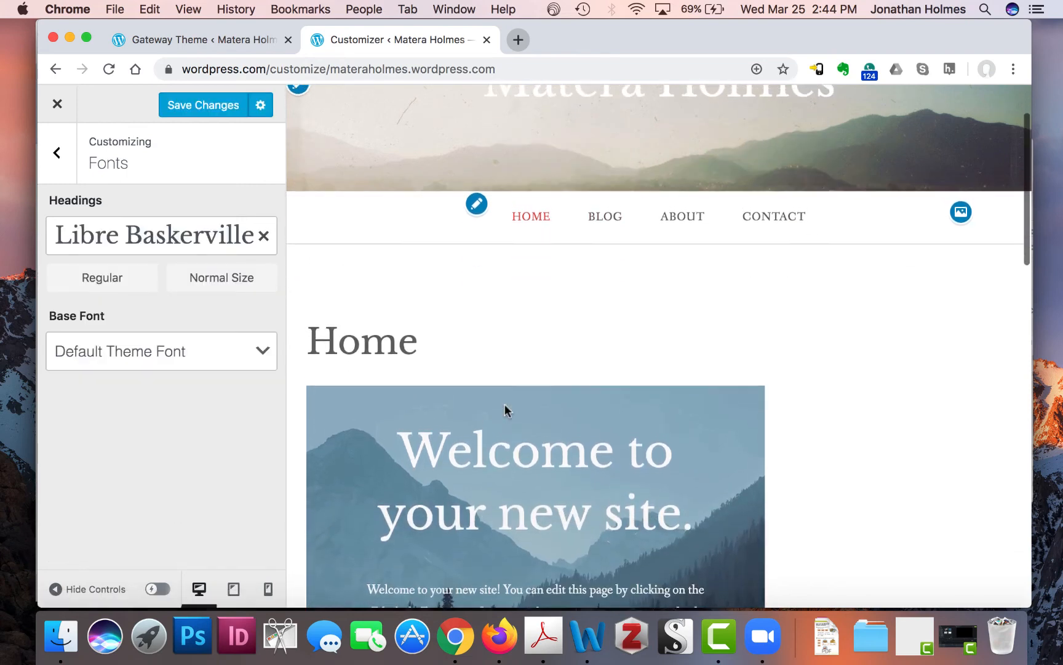
{"action": "scroll", "coordinate": [396, 237], "scroll_direction": "down", "scroll_amount": 2}
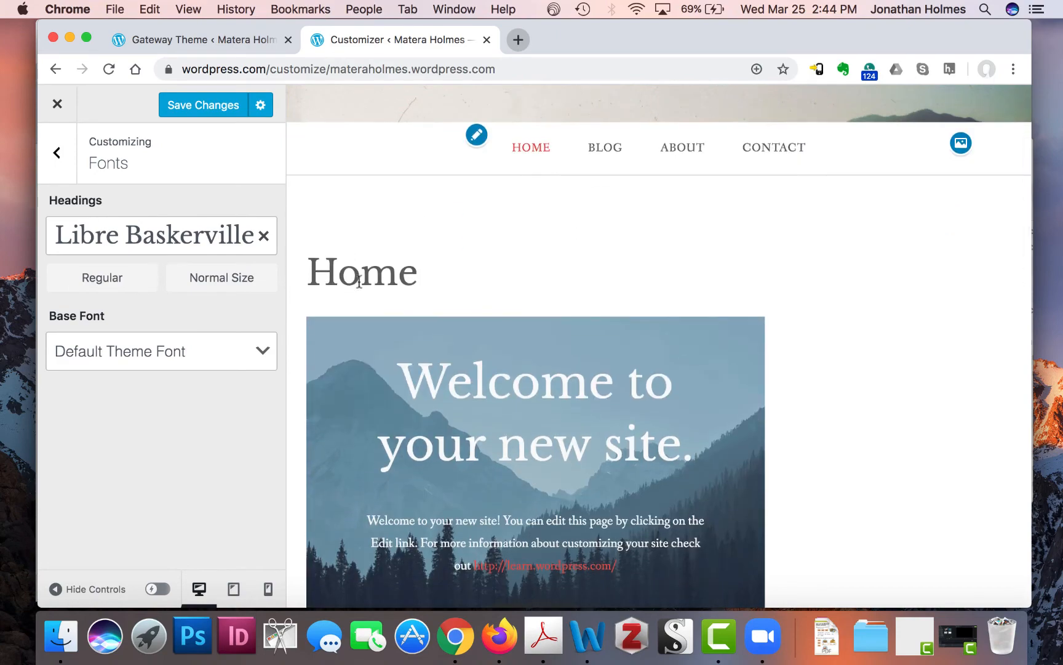
{"action": "scroll", "coordinate": [462, 262], "scroll_direction": "down", "scroll_amount": 3}
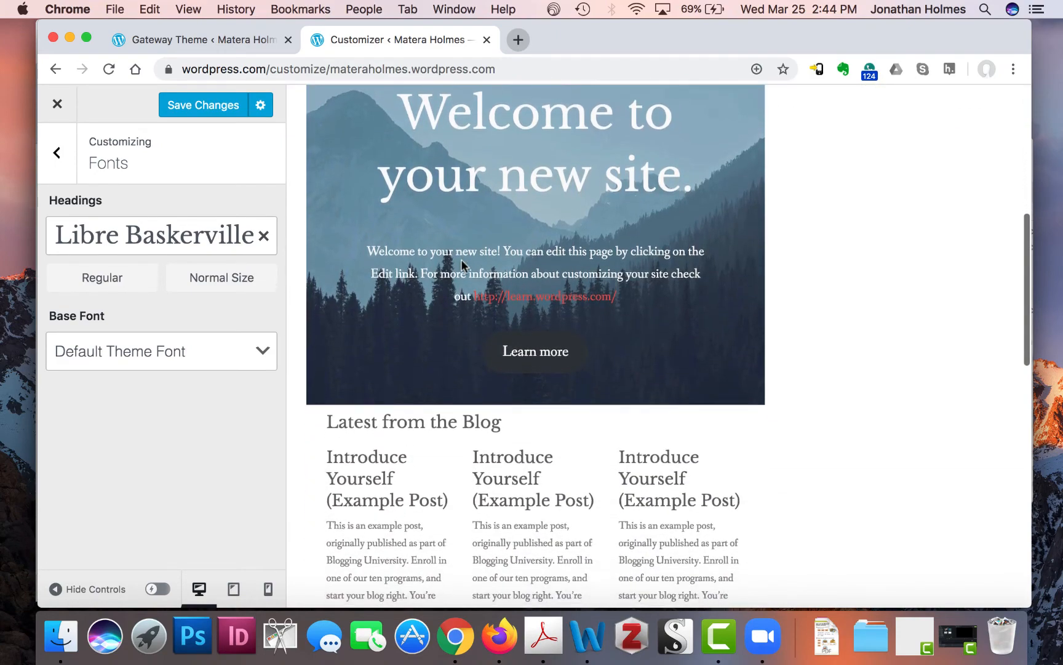
{"action": "scroll", "coordinate": [461, 261], "scroll_direction": "up", "scroll_amount": 5}
{"action": "scroll", "coordinate": [462, 261], "scroll_direction": "up", "scroll_amount": 2}
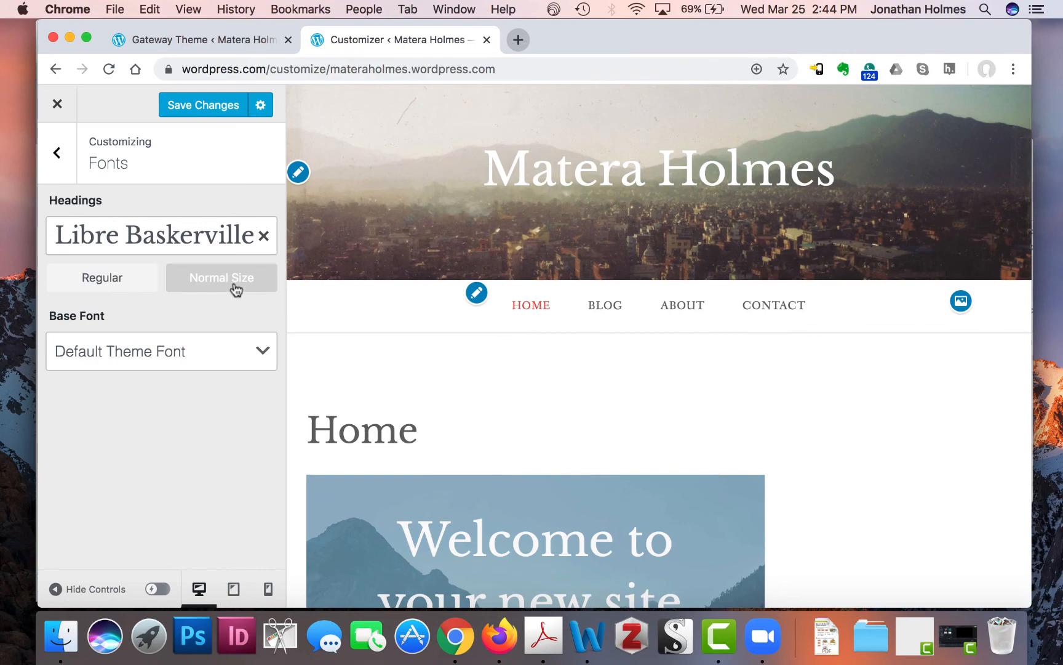
{"action": "scroll", "coordinate": [526, 400], "scroll_direction": "down", "scroll_amount": 10}
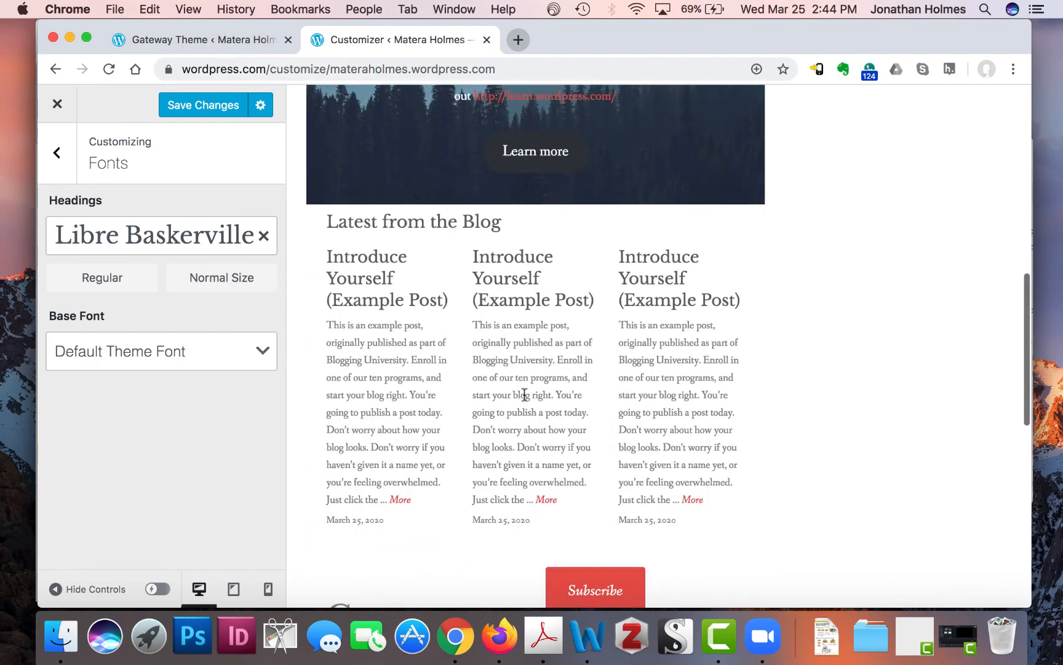
{"action": "scroll", "coordinate": [533, 318], "scroll_direction": "down", "scroll_amount": 6}
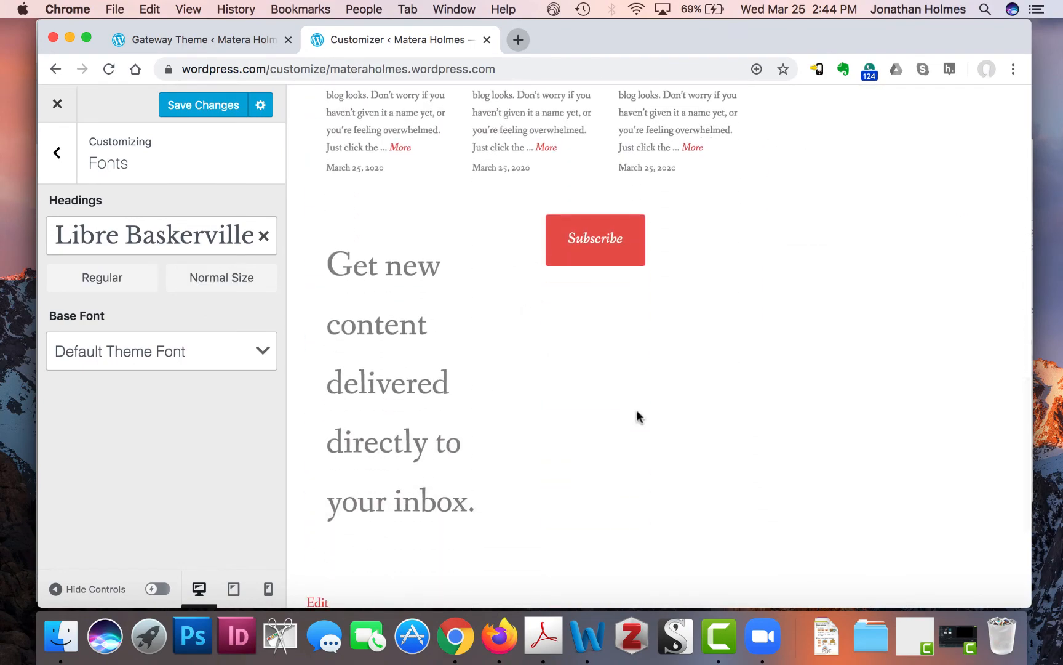
{"action": "scroll", "coordinate": [636, 410], "scroll_direction": "up", "scroll_amount": 5}
{"action": "scroll", "coordinate": [636, 410], "scroll_direction": "up", "scroll_amount": 1}
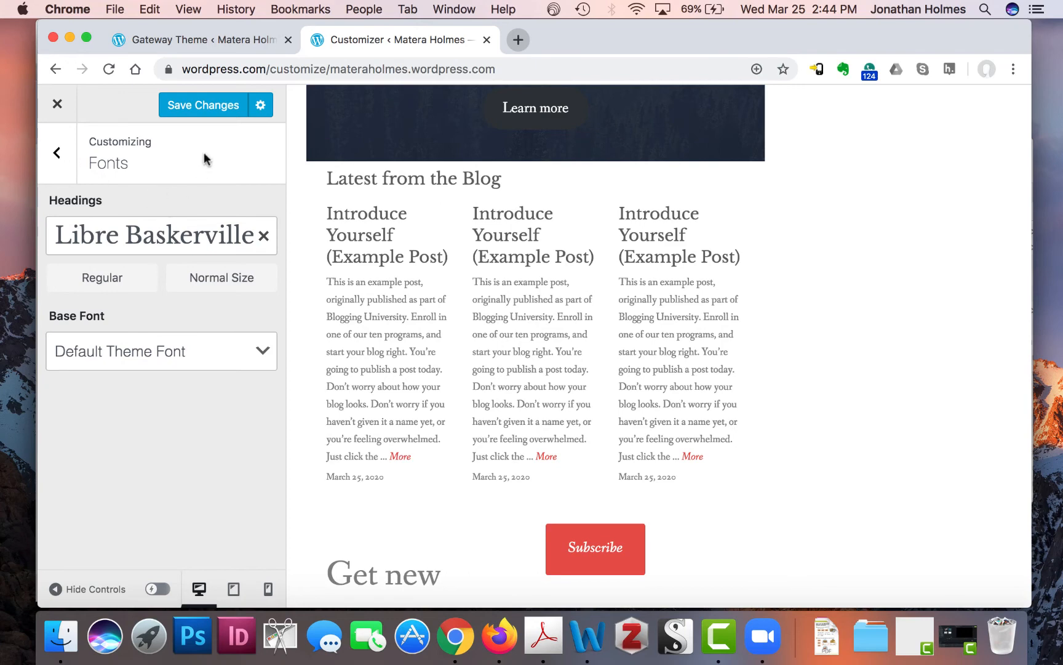
- Set the base font to Open Sans
{"action": "left_click", "coordinate": [265, 352]}
{"action": "scroll", "coordinate": [210, 228], "scroll_direction": "down", "scroll_amount": 5}
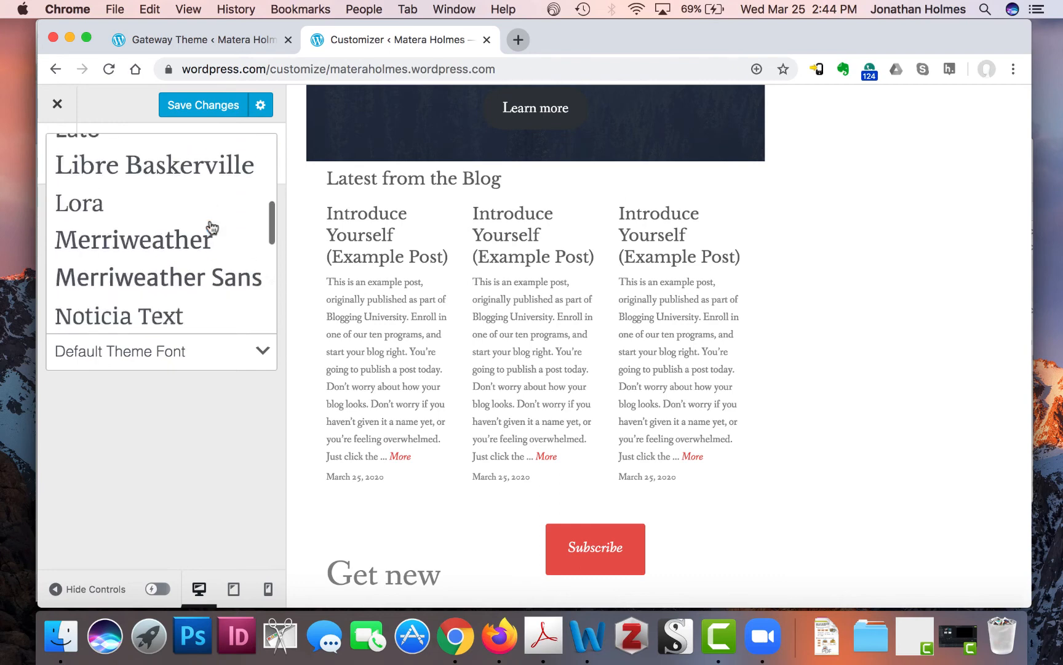
{"action": "scroll", "coordinate": [214, 240], "scroll_direction": "up", "scroll_amount": 1}
{"action": "scroll", "coordinate": [214, 240], "scroll_direction": "down", "scroll_amount": 5}
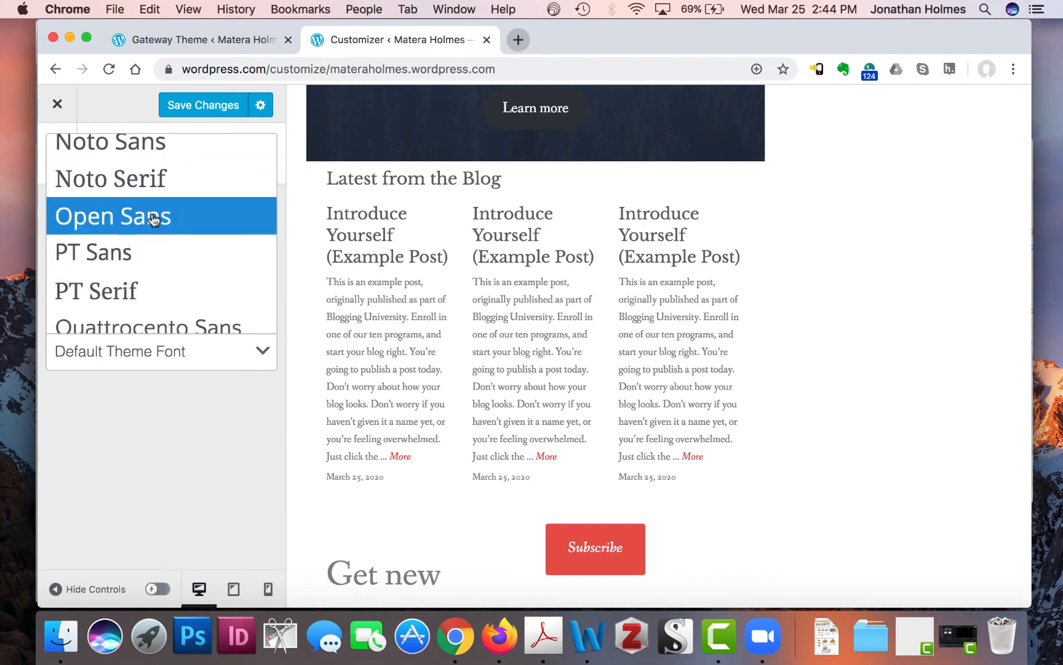
{"action": "left_click", "coordinate": [142, 225]}
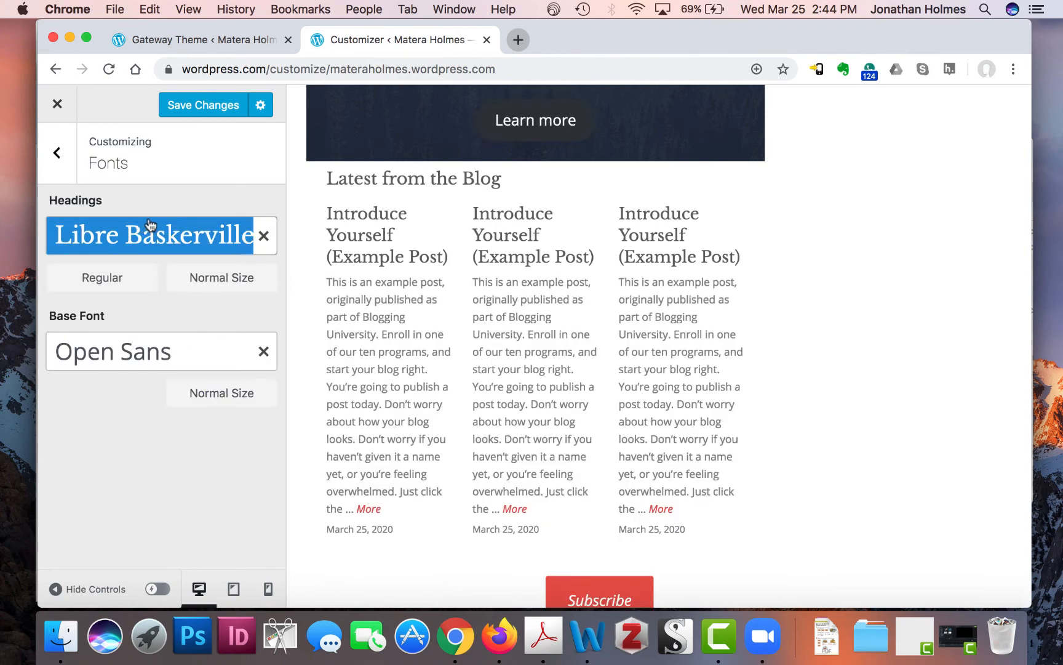
{"action": "scroll", "coordinate": [528, 371], "scroll_direction": "down", "scroll_amount": 3}
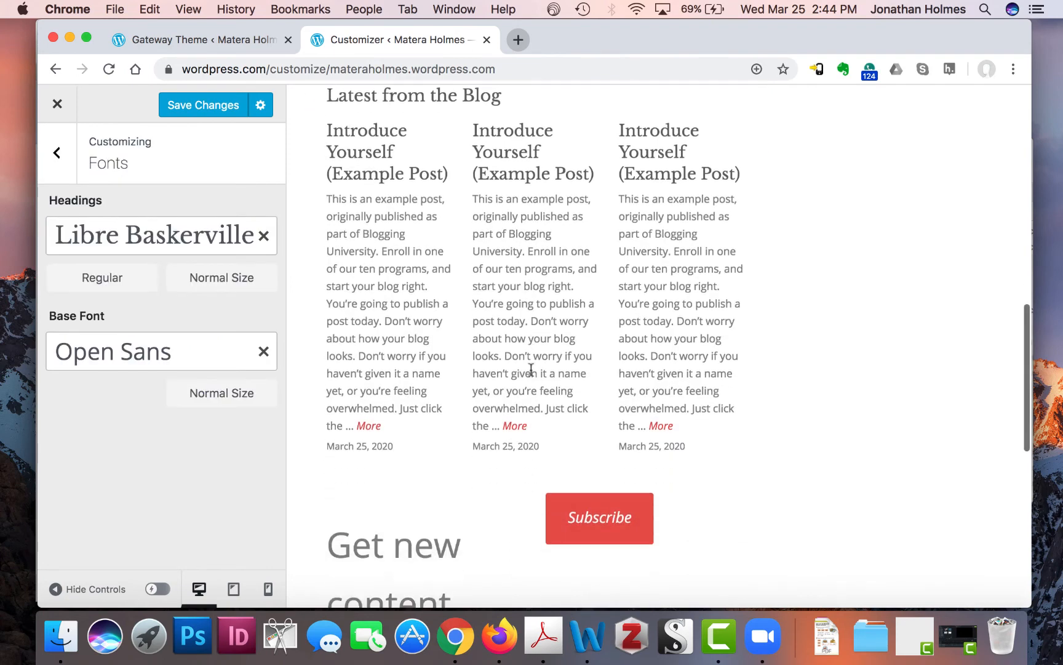
{"action": "scroll", "coordinate": [527, 369], "scroll_direction": "up", "scroll_amount": 3}
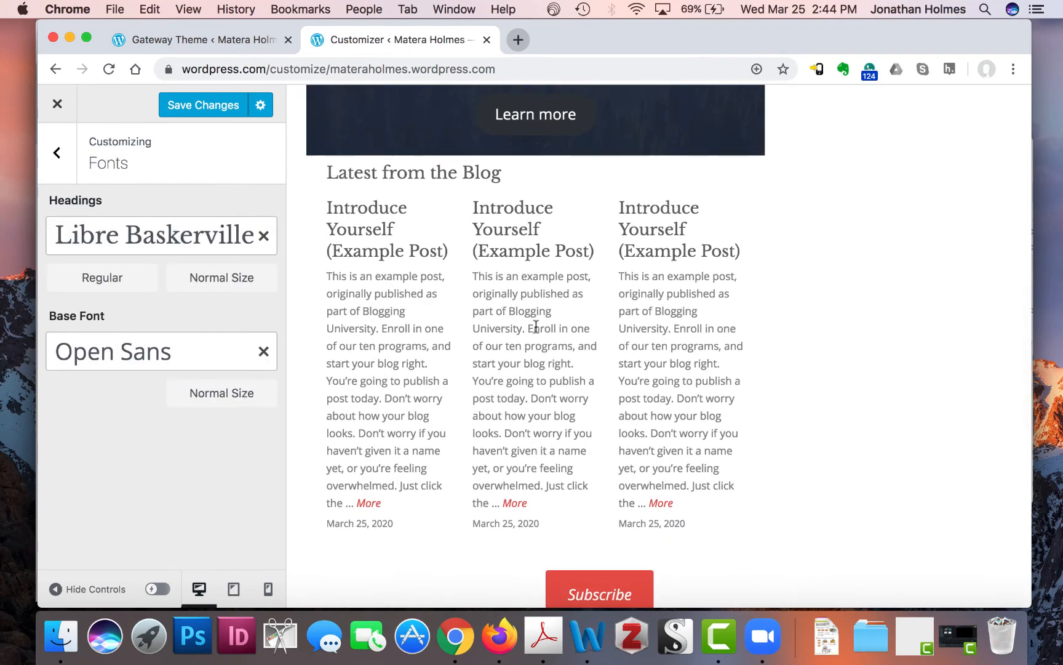
{"action": "scroll", "coordinate": [533, 320], "scroll_direction": "up", "scroll_amount": 2}
{"action": "scroll", "coordinate": [533, 320], "scroll_direction": "down", "scroll_amount": 3}
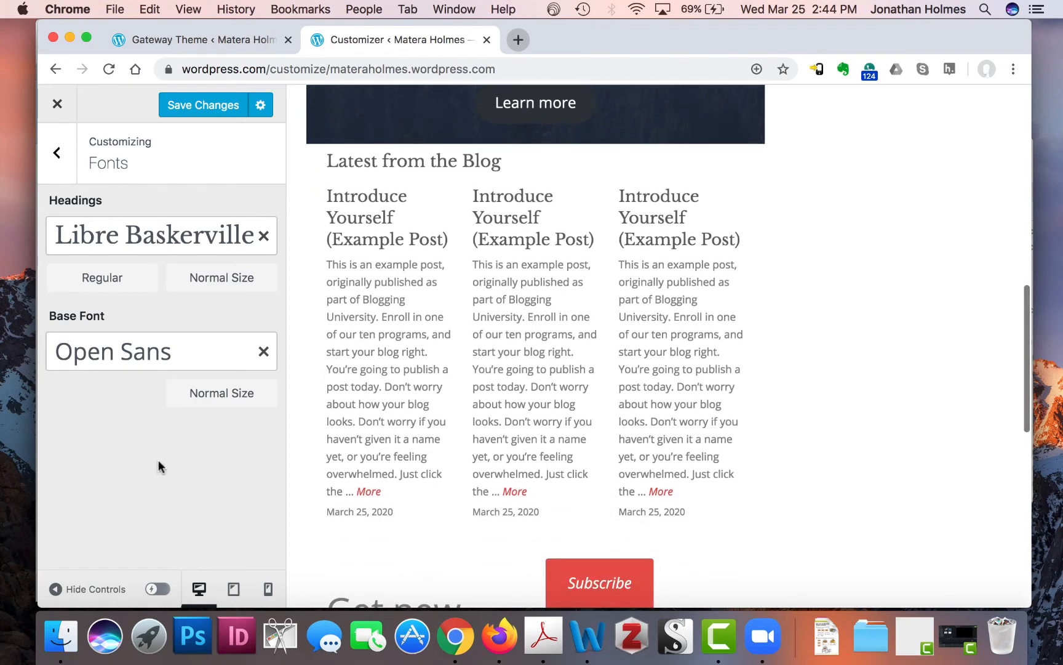
- Make the base font size Large, then save the font changes and close the Customizer
{"action": "left_click", "coordinate": [245, 403]}
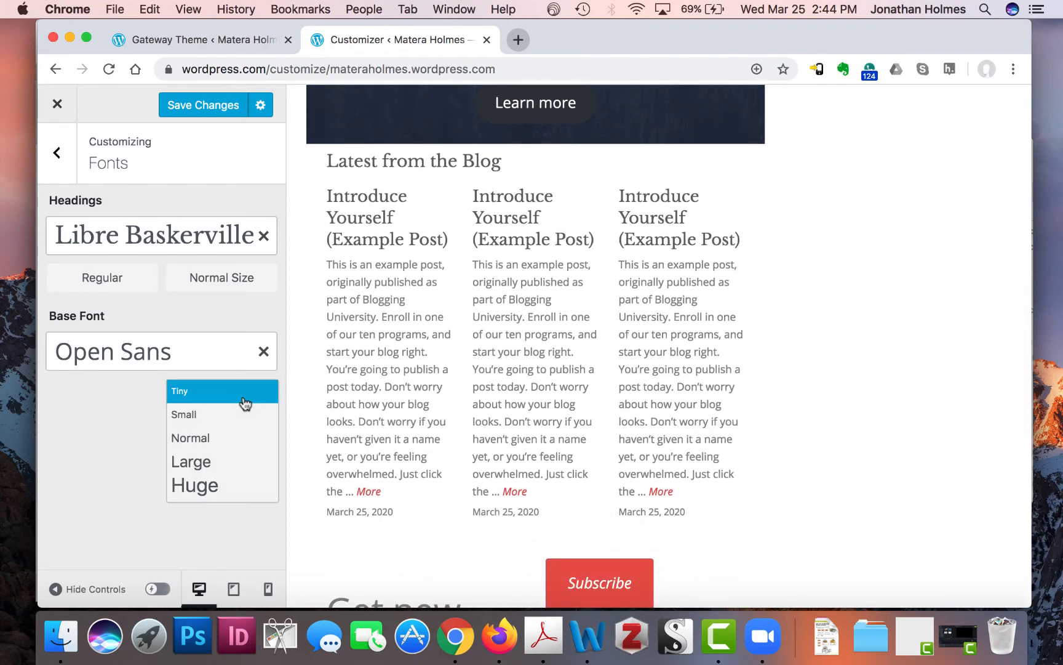
{"action": "left_click", "coordinate": [199, 462]}
{"action": "scroll", "coordinate": [755, 399], "scroll_direction": "down", "scroll_amount": 10}
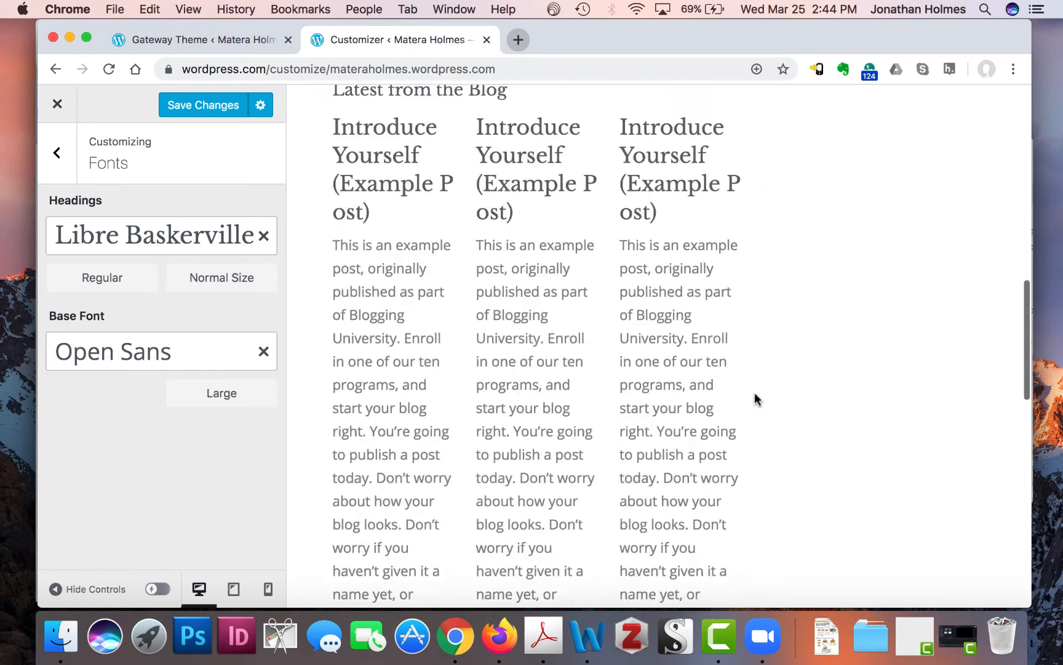
{"action": "scroll", "coordinate": [755, 399], "scroll_direction": "up", "scroll_amount": 10}
{"action": "scroll", "coordinate": [754, 399], "scroll_direction": "up", "scroll_amount": 10}
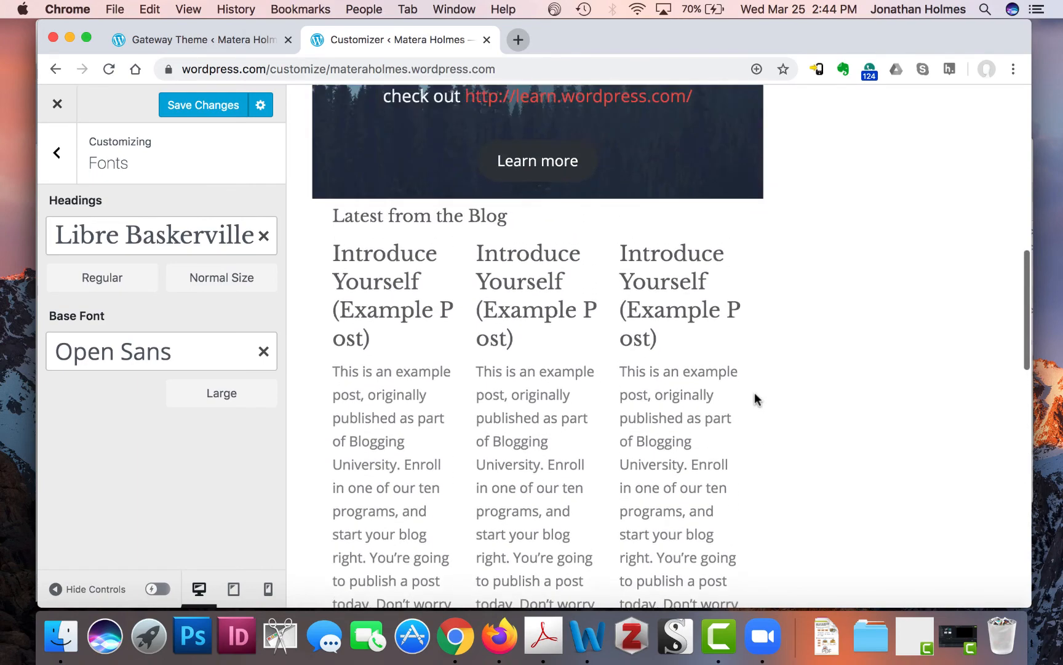
{"action": "scroll", "coordinate": [754, 399], "scroll_direction": "up", "scroll_amount": 3}
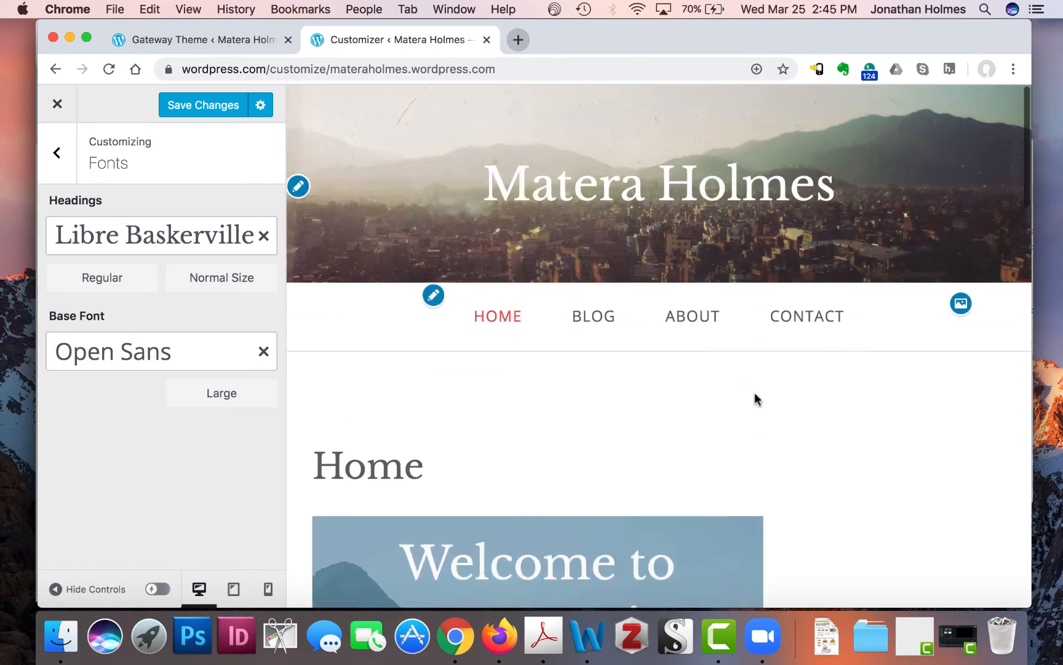
{"action": "scroll", "coordinate": [754, 399], "scroll_direction": "down", "scroll_amount": 10}
{"action": "scroll", "coordinate": [755, 398], "scroll_direction": "up", "scroll_amount": 10}
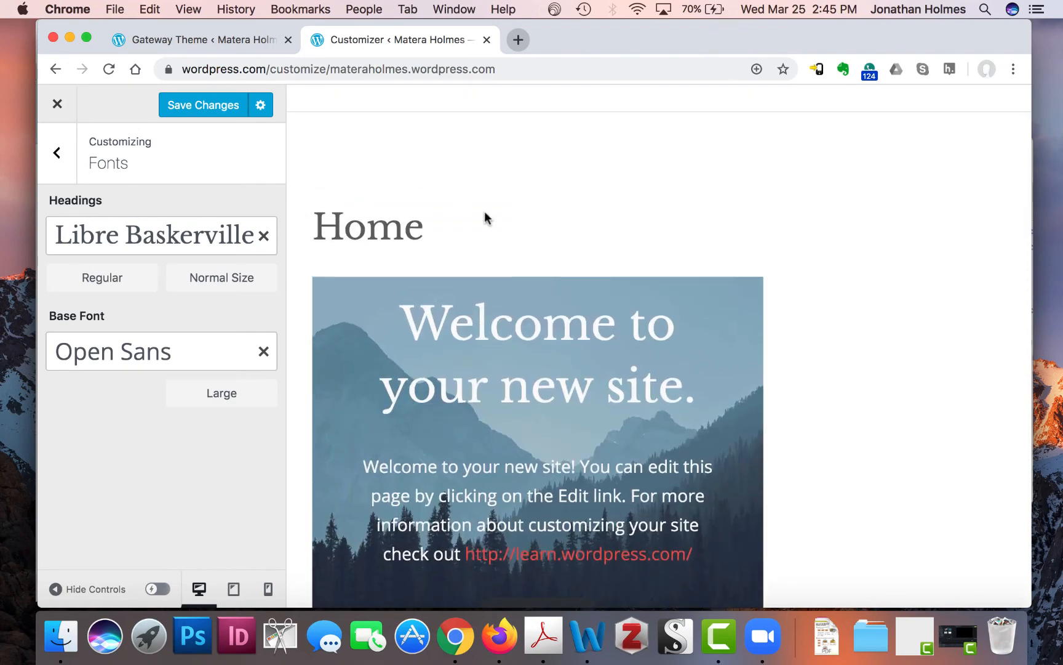
{"action": "left_click", "coordinate": [205, 106]}
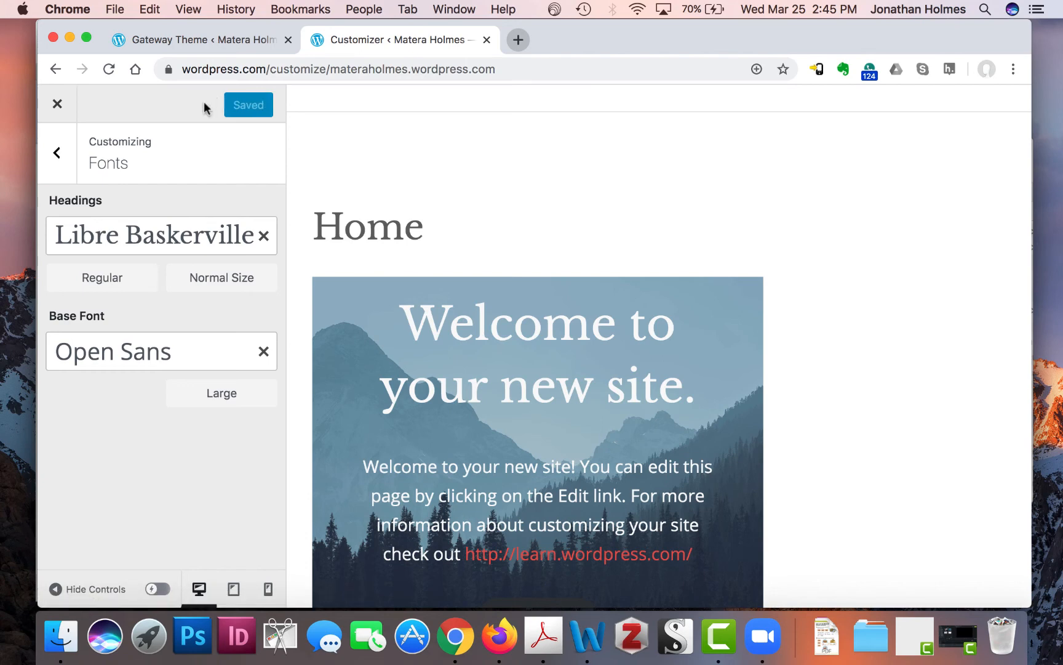
{"action": "left_click", "coordinate": [56, 109]}
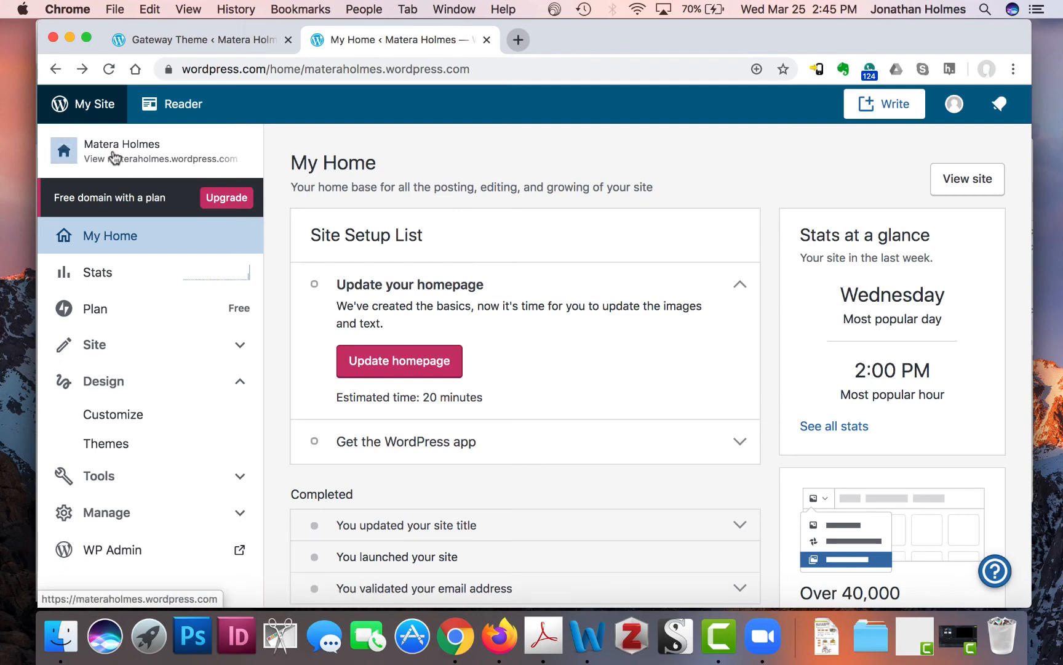
{"action": "left_click", "coordinate": [118, 155]}
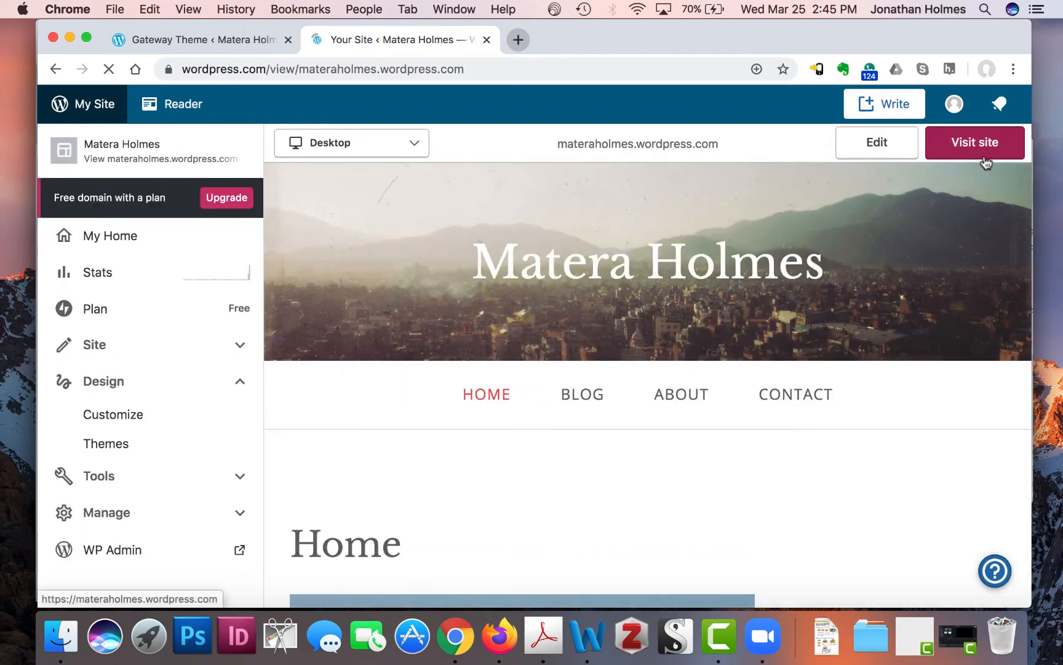
{"action": "left_click", "coordinate": [982, 157]}
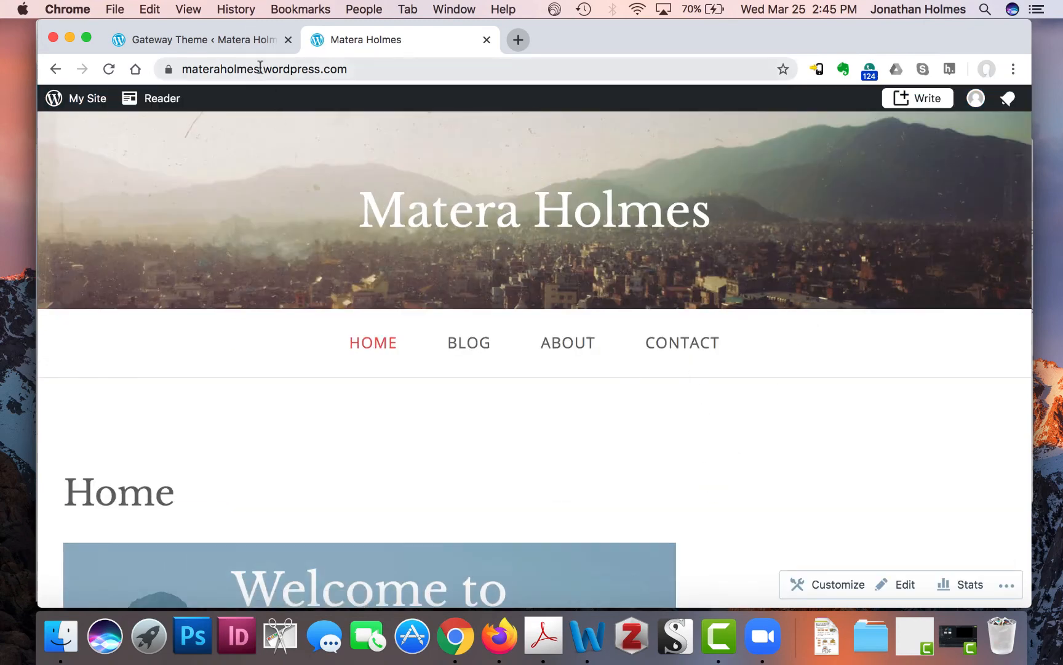
{"action": "scroll", "coordinate": [681, 382], "scroll_direction": "down", "scroll_amount": 12}
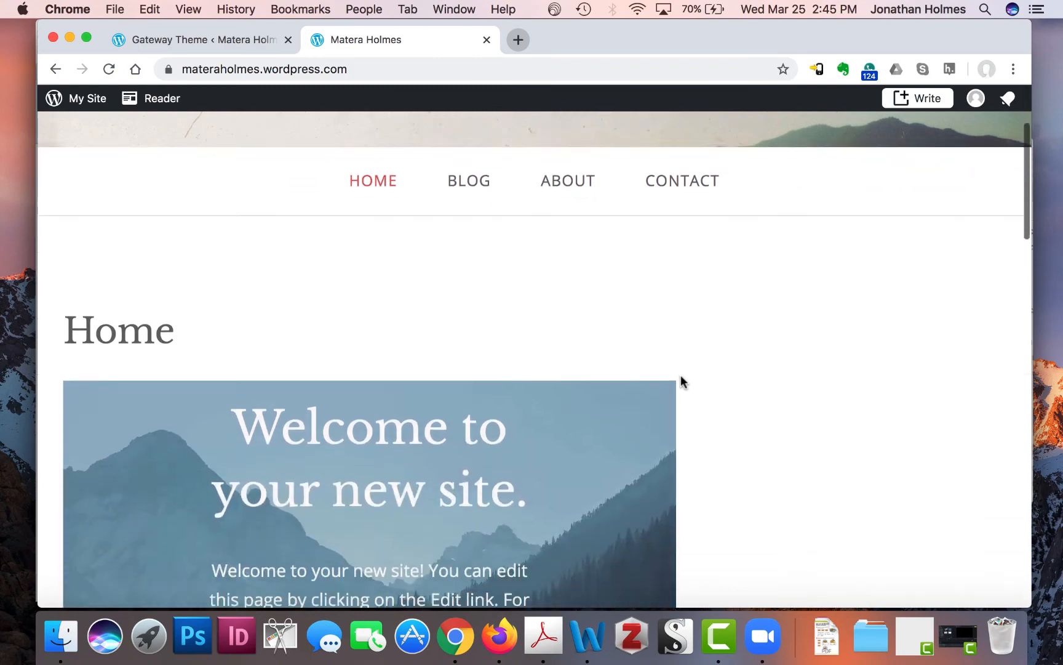
{"action": "scroll", "coordinate": [680, 382], "scroll_direction": "down", "scroll_amount": 5}
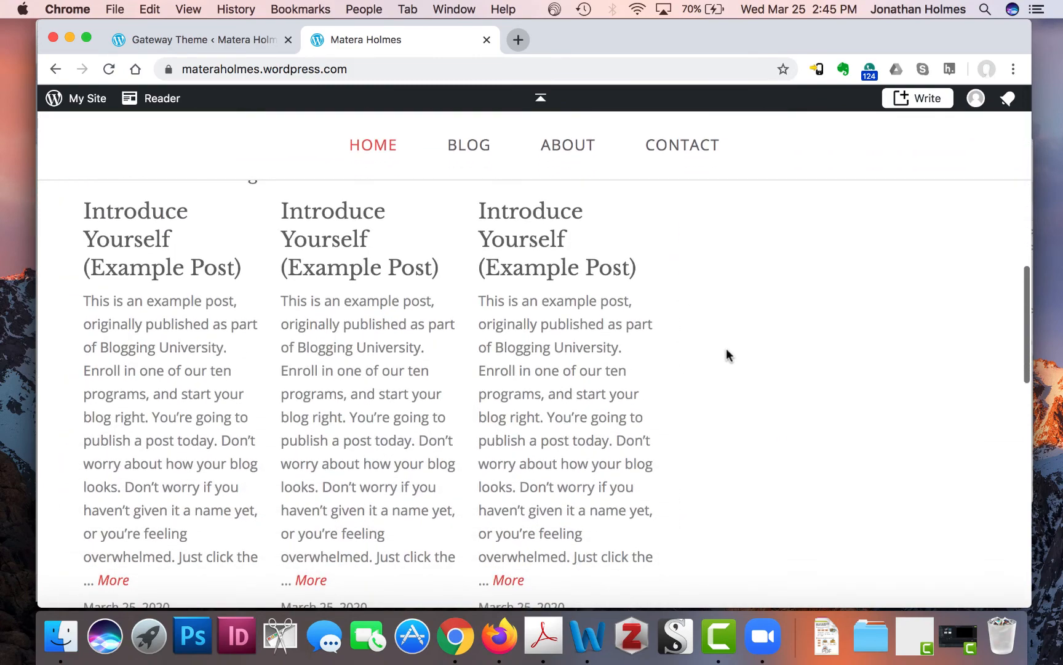
{"action": "scroll", "coordinate": [680, 424], "scroll_direction": "up", "scroll_amount": 4}
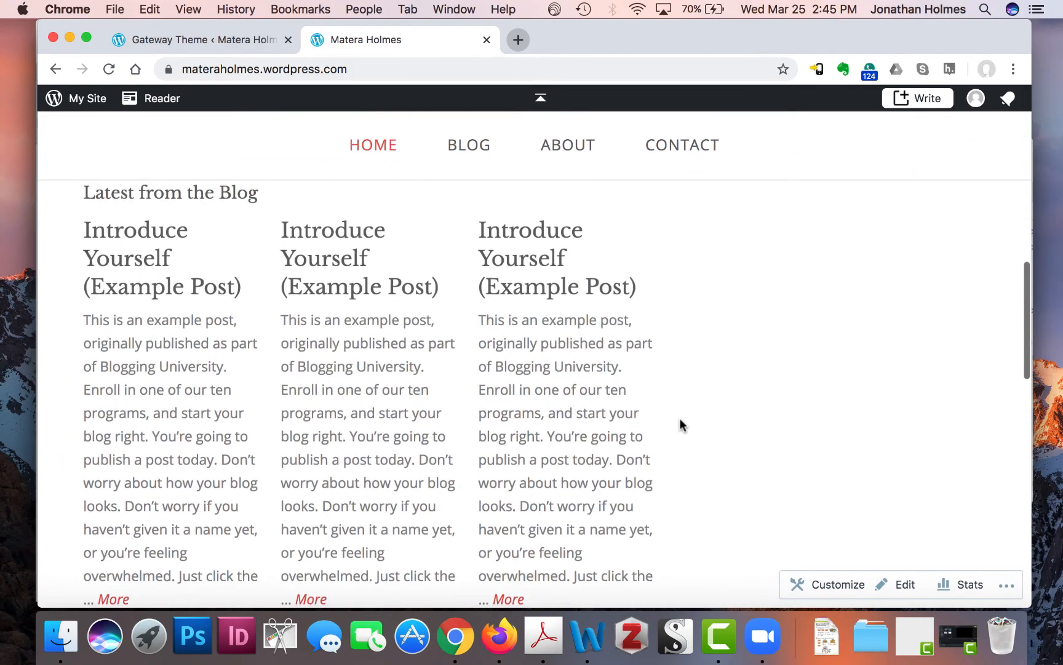
{"action": "scroll", "coordinate": [646, 409], "scroll_direction": "down", "scroll_amount": 1}
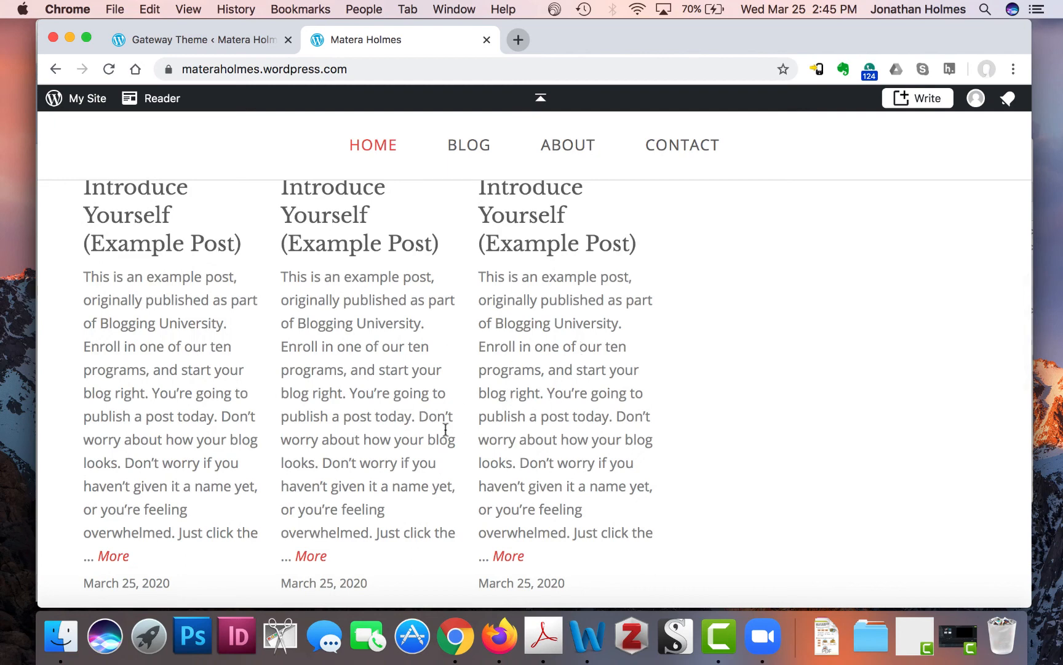
{"action": "scroll", "coordinate": [445, 429], "scroll_direction": "down", "scroll_amount": 6}
{"action": "scroll", "coordinate": [447, 401], "scroll_direction": "up", "scroll_amount": 6}
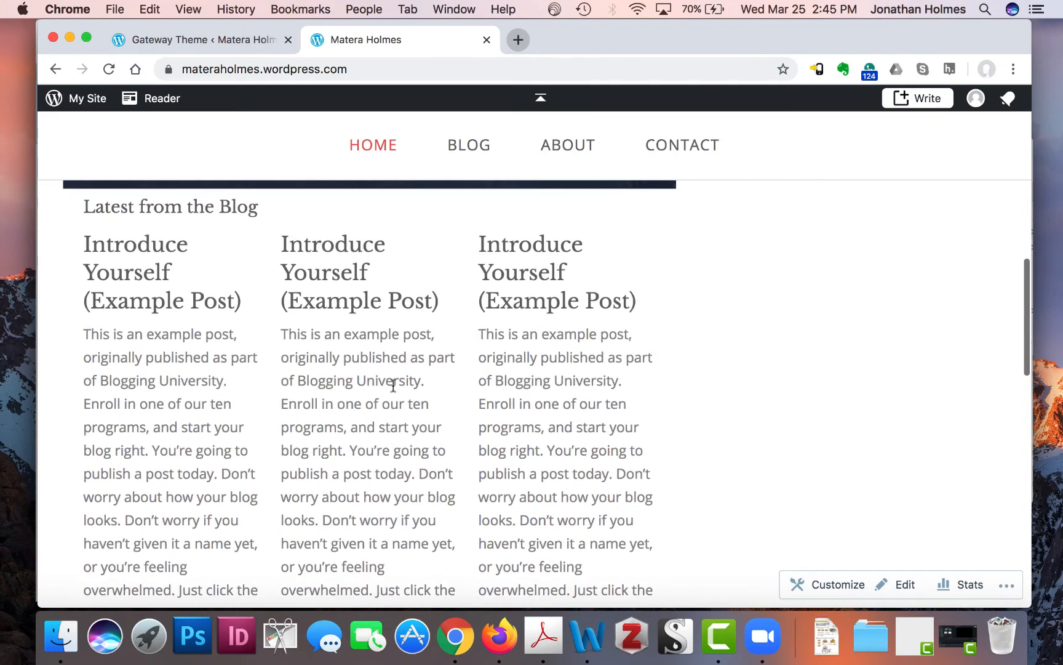
{"action": "scroll", "coordinate": [393, 385], "scroll_direction": "down", "scroll_amount": 2}
{"action": "scroll", "coordinate": [557, 356], "scroll_direction": "up", "scroll_amount": 9}
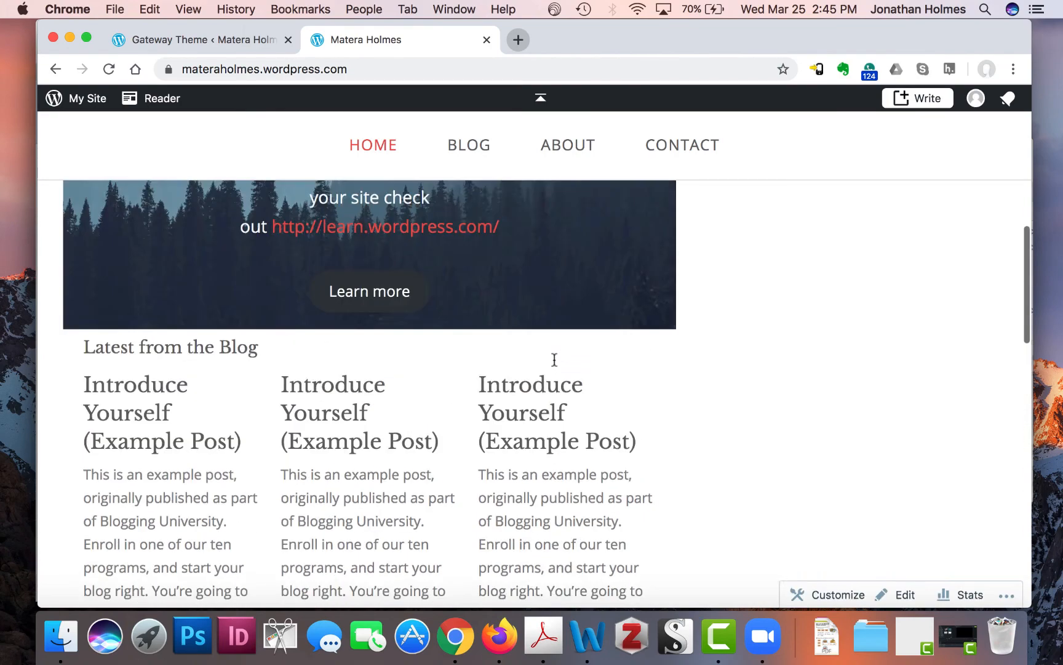
{"action": "scroll", "coordinate": [557, 363], "scroll_direction": "down", "scroll_amount": 3}
{"action": "scroll", "coordinate": [554, 364], "scroll_direction": "down", "scroll_amount": 10}
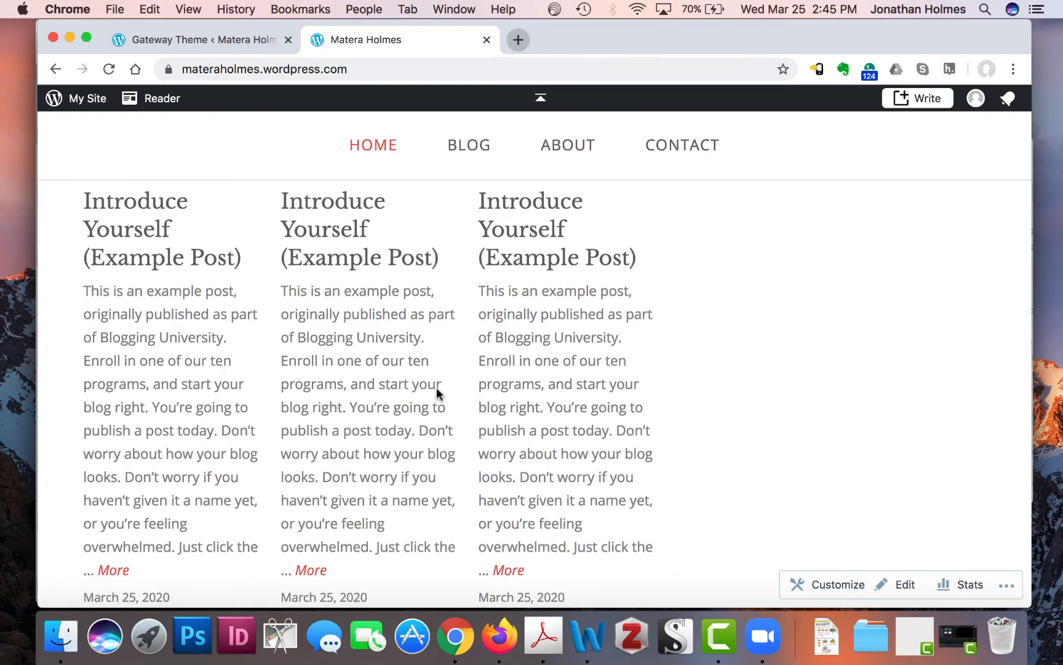
{"action": "scroll", "coordinate": [708, 410], "scroll_direction": "up", "scroll_amount": 15}
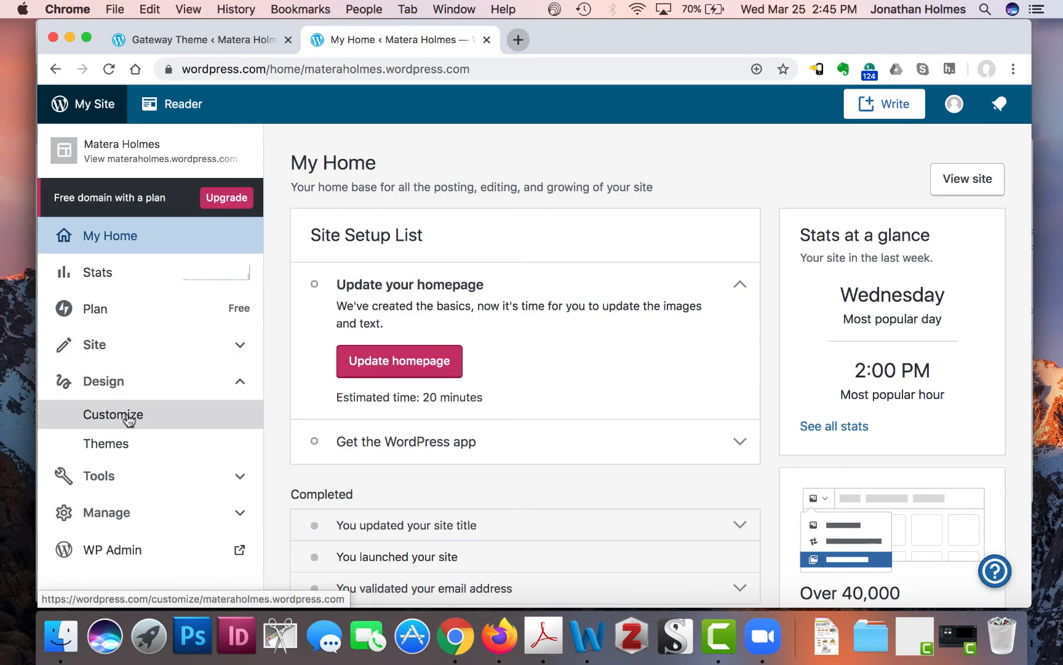
{"action": "left_click", "coordinate": [128, 417]}
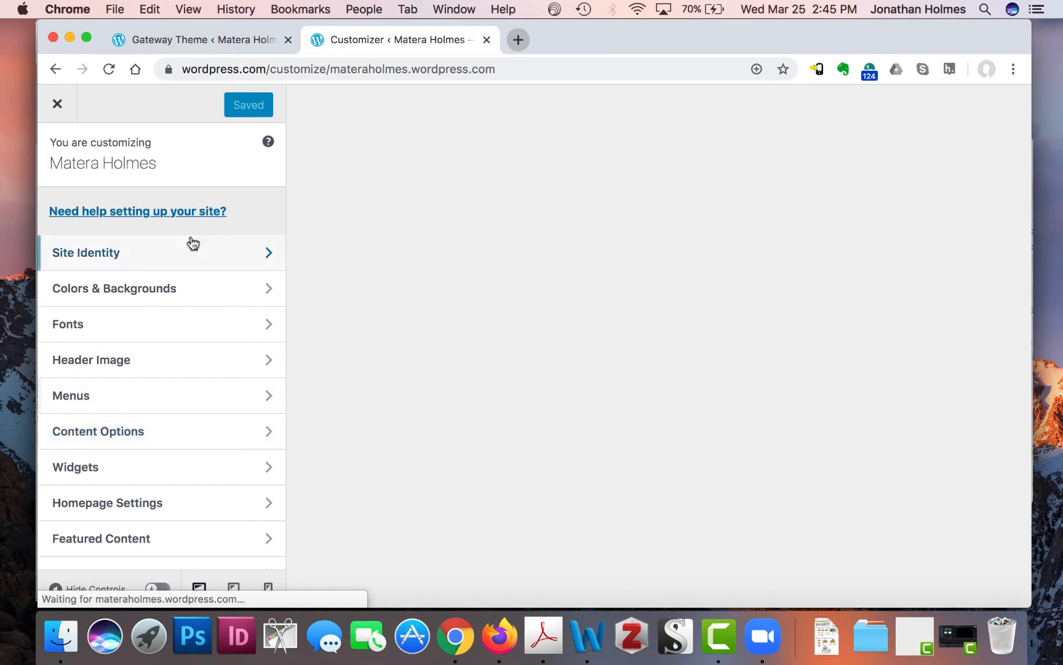
{"action": "scroll", "coordinate": [197, 316], "scroll_direction": "down", "scroll_amount": 3}
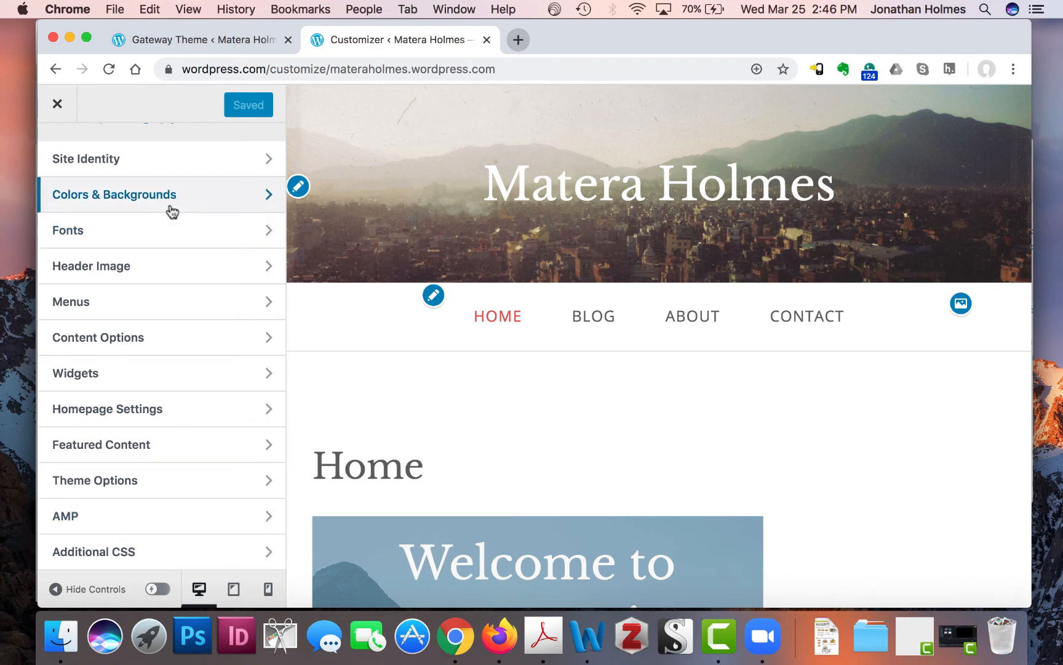
{"action": "scroll", "coordinate": [170, 391], "scroll_direction": "up", "scroll_amount": 3}
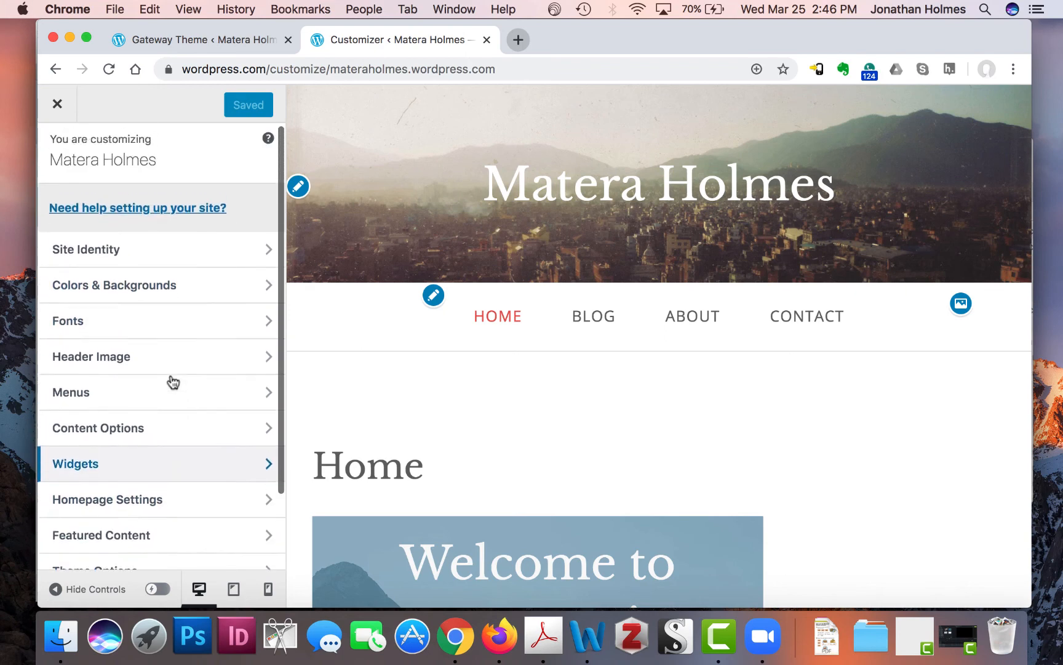
{"action": "left_click", "coordinate": [172, 377]}
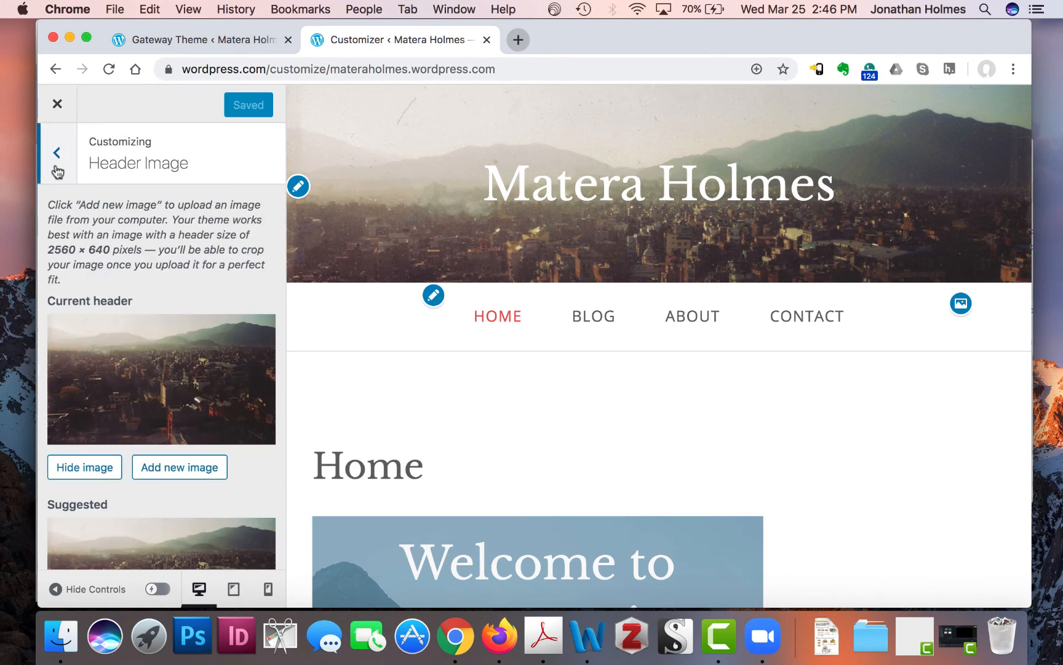
{"action": "left_click", "coordinate": [61, 155]}
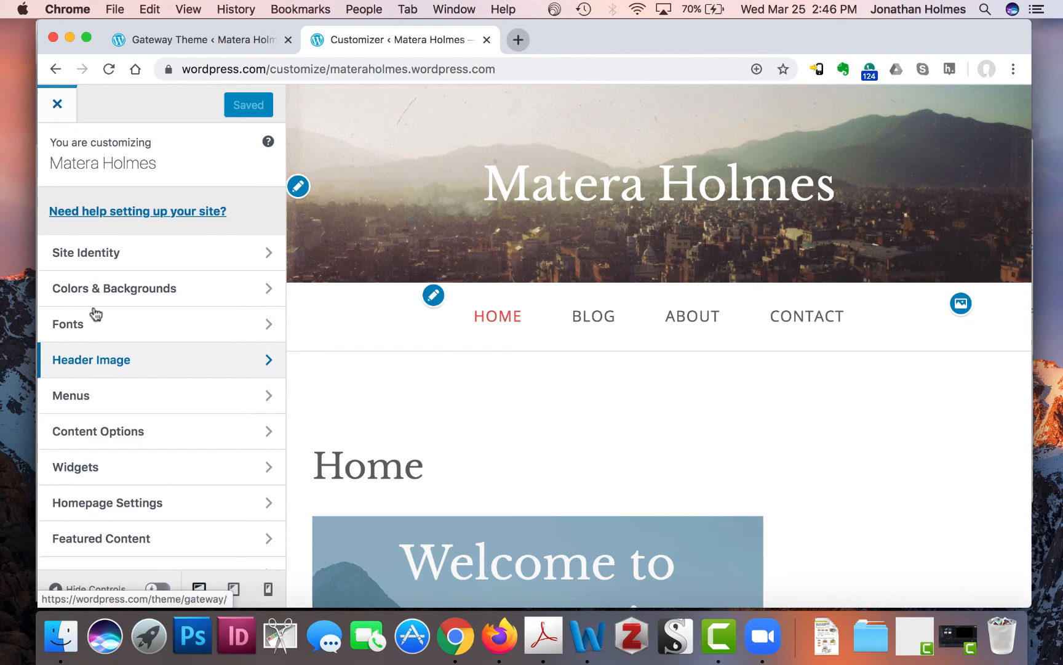
{"action": "scroll", "coordinate": [171, 434], "scroll_direction": "down", "scroll_amount": 3}
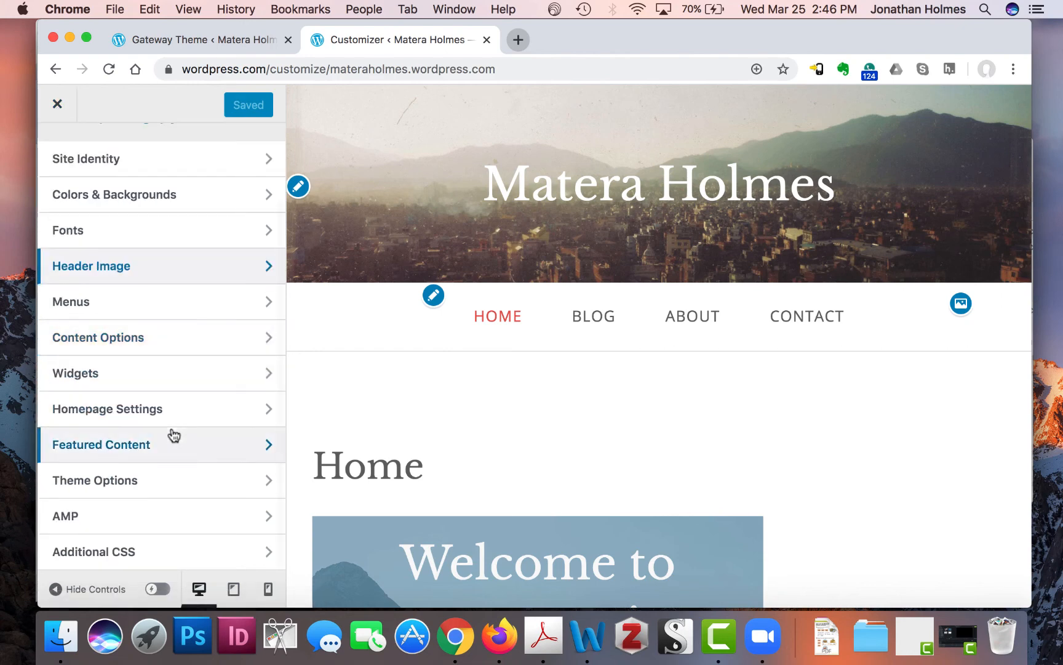
{"action": "scroll", "coordinate": [172, 435], "scroll_direction": "up", "scroll_amount": 3}
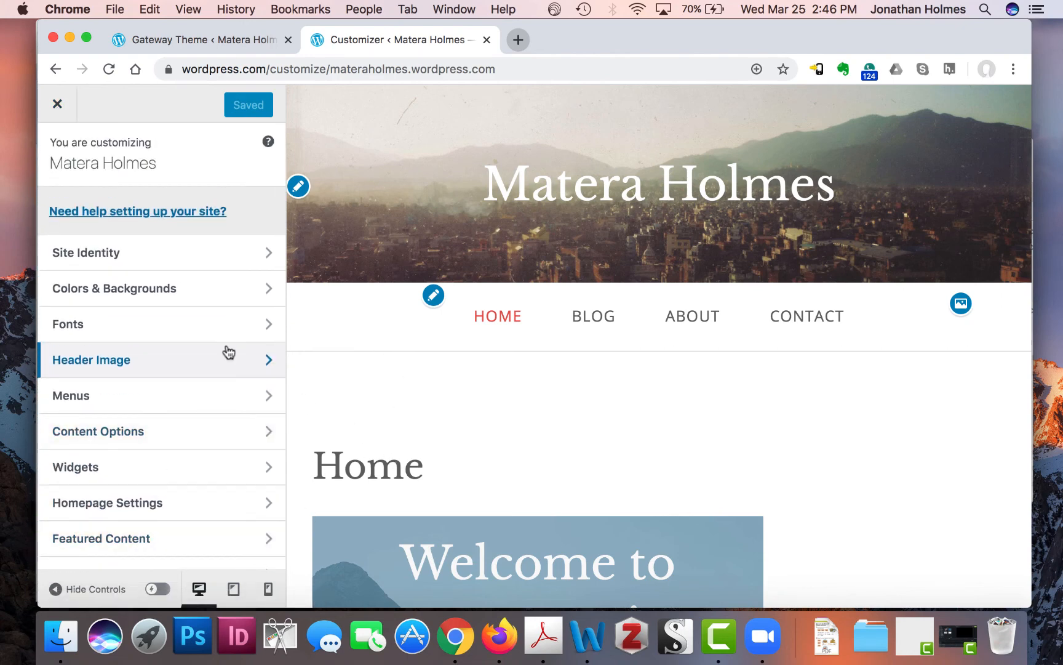
{"action": "scroll", "coordinate": [229, 352], "scroll_direction": "down", "scroll_amount": 3}
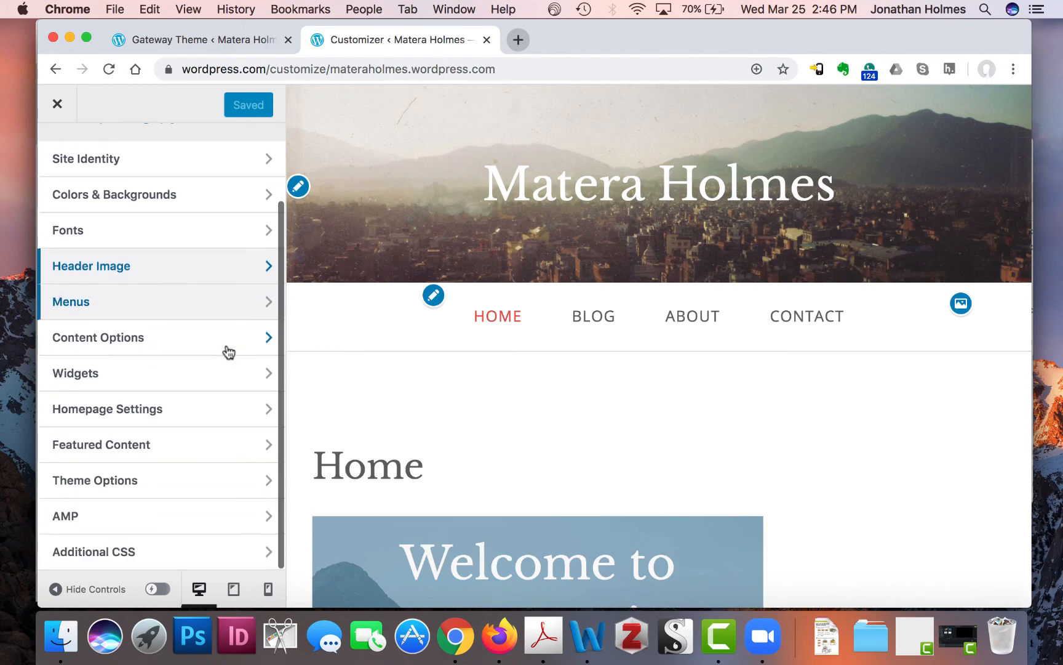
{"action": "scroll", "coordinate": [206, 439], "scroll_direction": "up", "scroll_amount": 3}
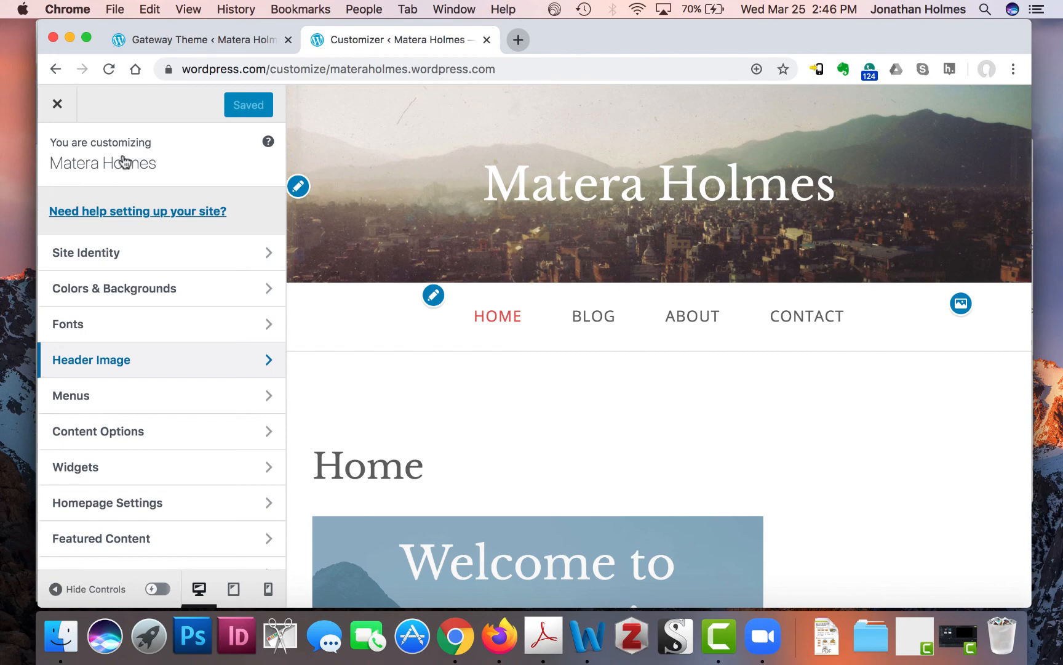
{"action": "left_click", "coordinate": [58, 104]}
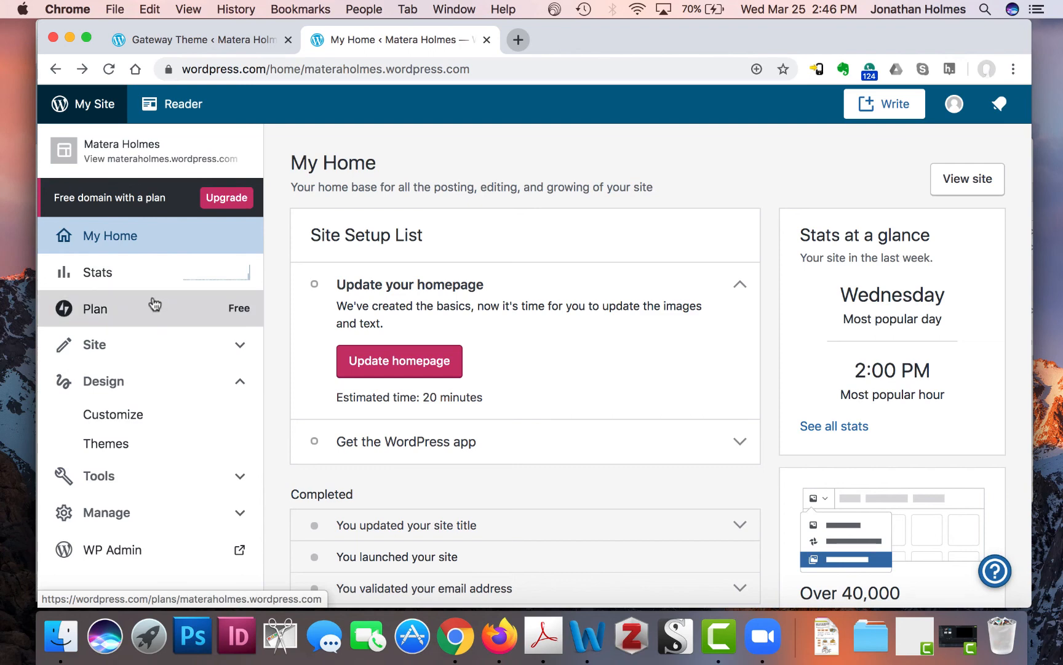
- Search all themes for 'penscratch' and open the Penscratch 2 result
{"action": "left_click", "coordinate": [126, 446]}
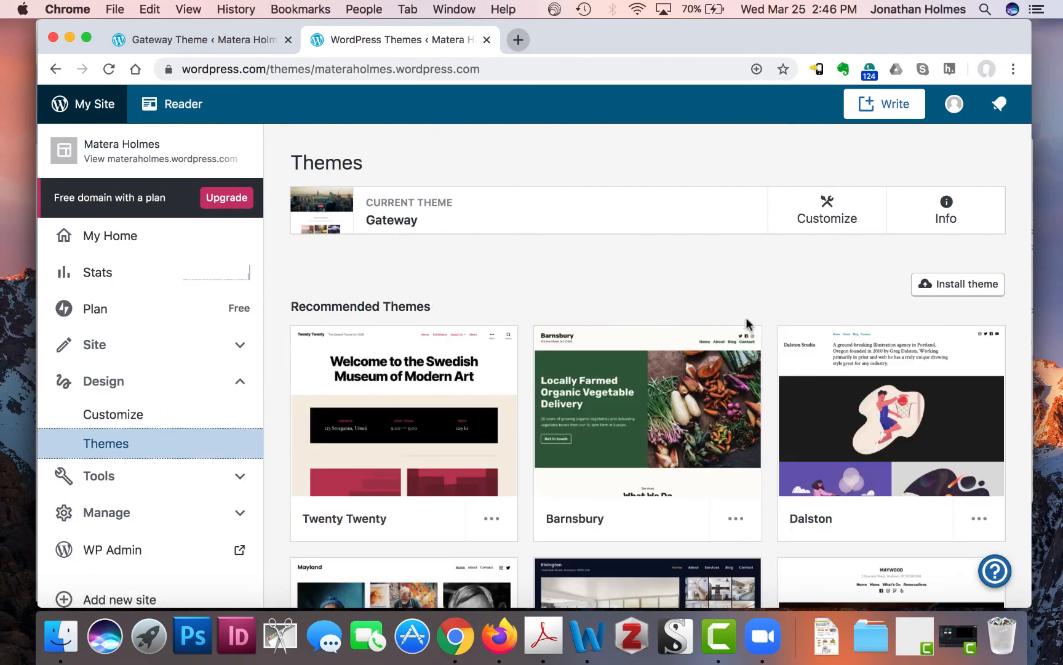
{"action": "scroll", "coordinate": [748, 318], "scroll_direction": "down", "scroll_amount": 7}
{"action": "scroll", "coordinate": [750, 325], "scroll_direction": "up", "scroll_amount": 7}
{"action": "scroll", "coordinate": [586, 332], "scroll_direction": "down", "scroll_amount": 10}
{"action": "scroll", "coordinate": [587, 333], "scroll_direction": "down", "scroll_amount": 5}
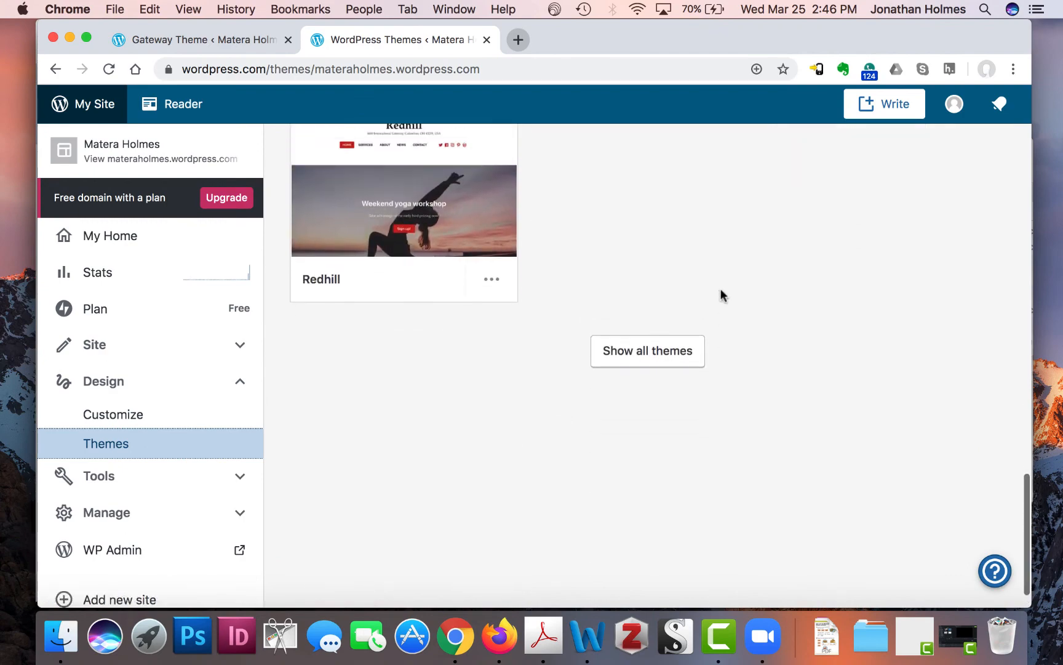
{"action": "left_click", "coordinate": [666, 365]}
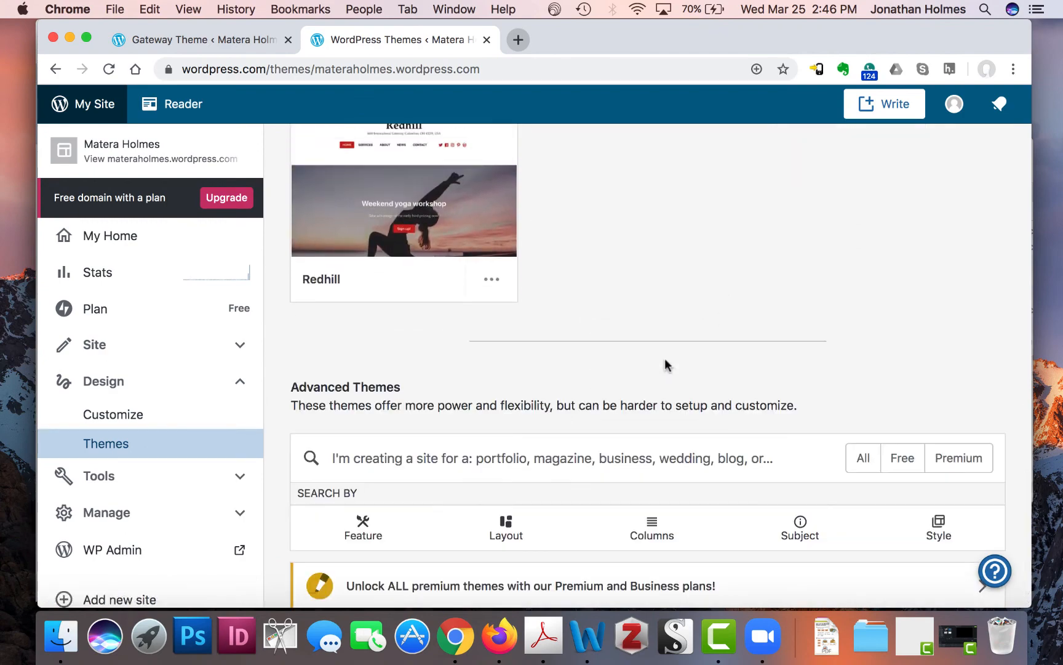
{"action": "scroll", "coordinate": [653, 415], "scroll_direction": "down", "scroll_amount": 3}
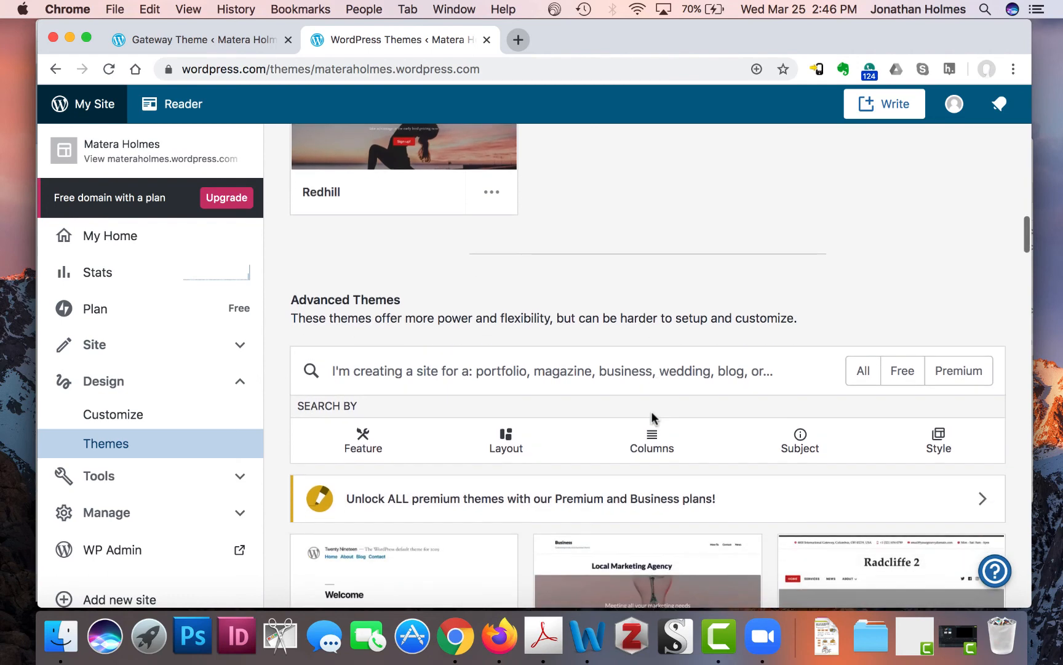
{"action": "left_click", "coordinate": [619, 357]}
{"action": "type", "text": "p"}
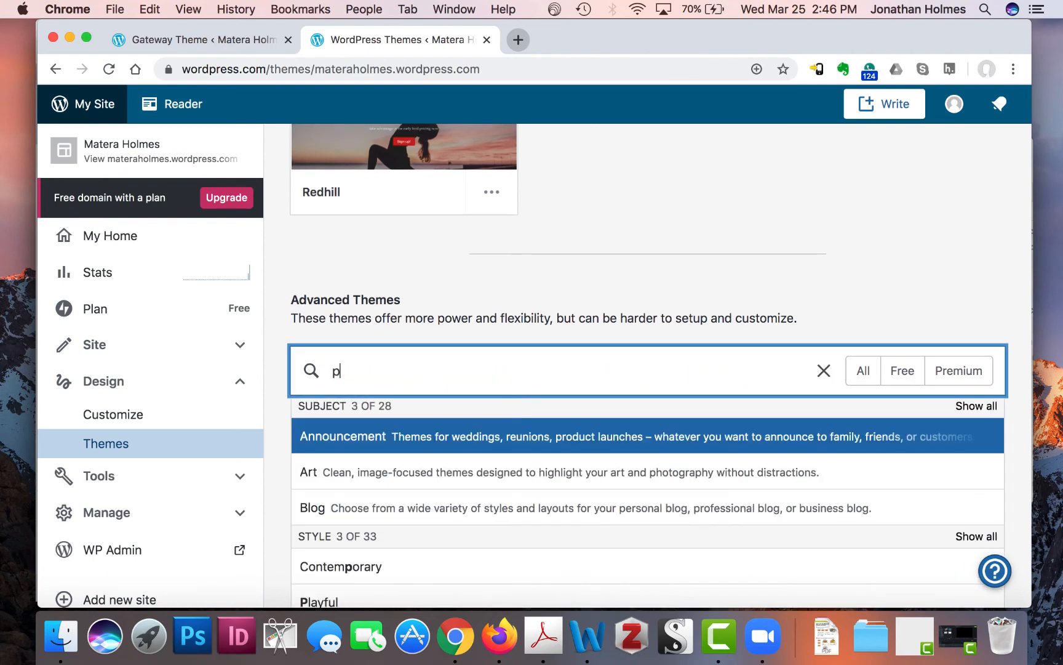
{"action": "type", "text": "ensc"}
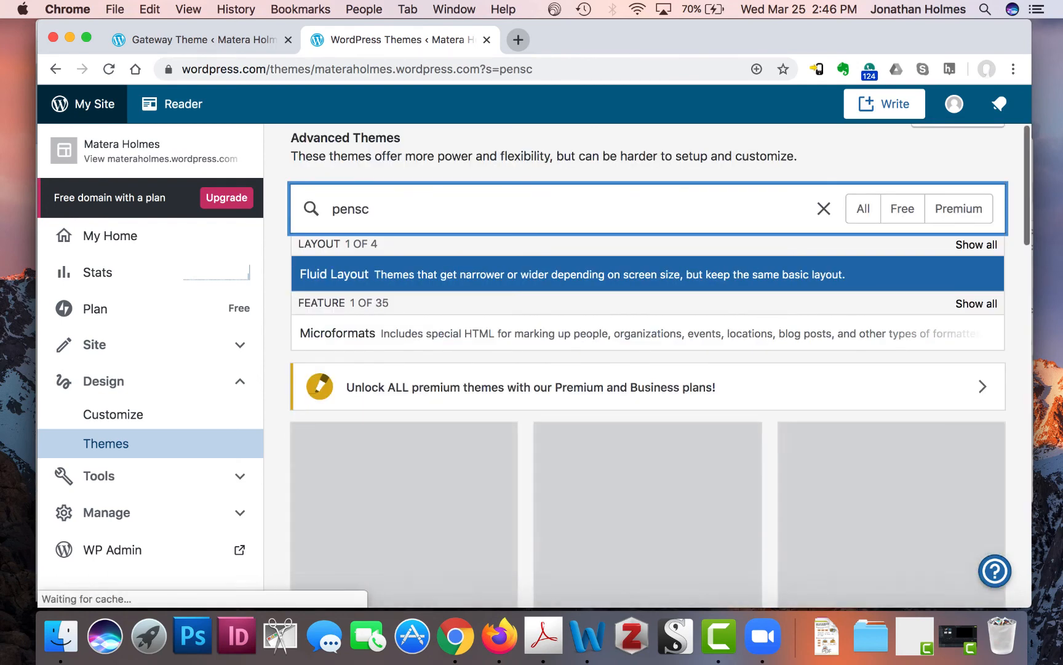
{"action": "type", "text": "ratch"}
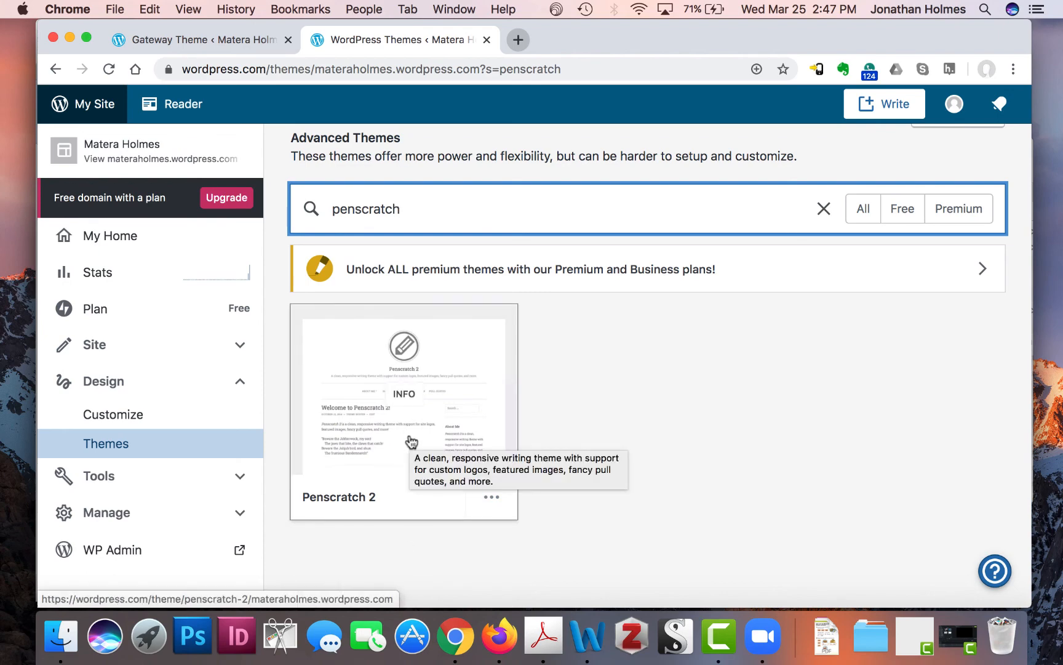
{"action": "left_click", "coordinate": [411, 442]}
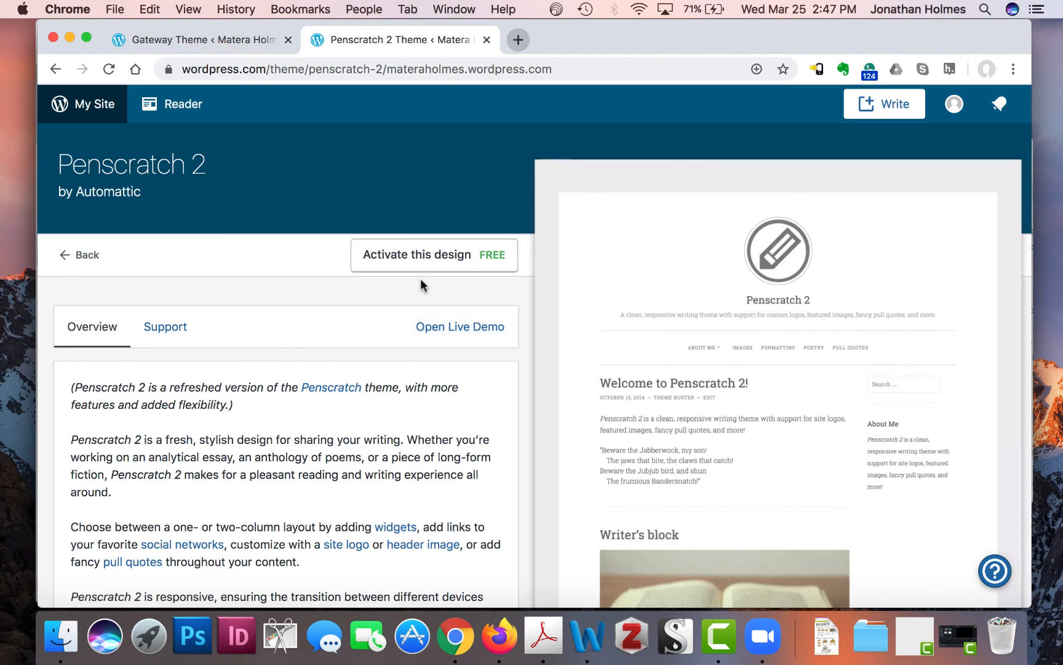
- Activate Penscratch 2 and start customizing the site with it
{"action": "left_click", "coordinate": [465, 253]}
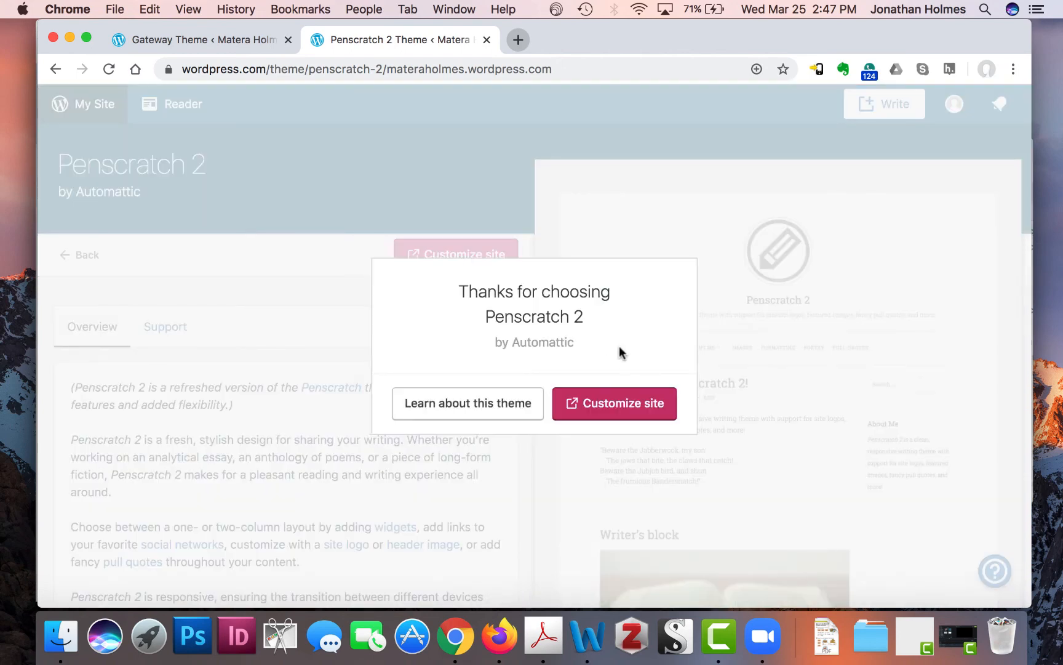
{"action": "left_click", "coordinate": [625, 407]}
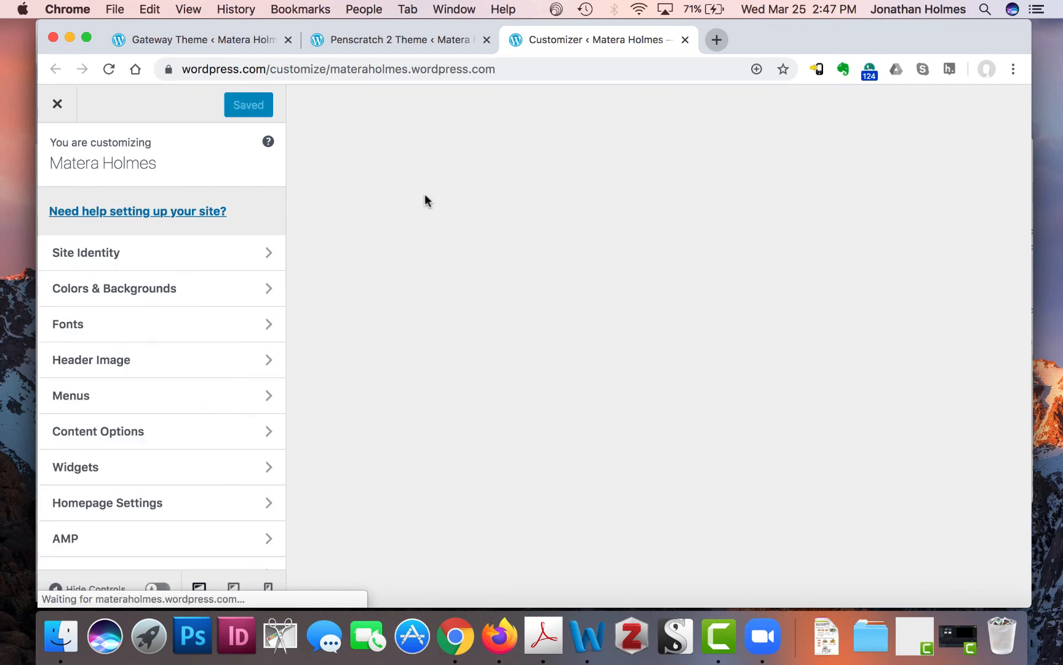
- Reset both the headings and base fonts to the Default Theme Font
{"action": "scroll", "coordinate": [370, 343], "scroll_direction": "down", "scroll_amount": 5}
{"action": "scroll", "coordinate": [370, 340], "scroll_direction": "down", "scroll_amount": 15}
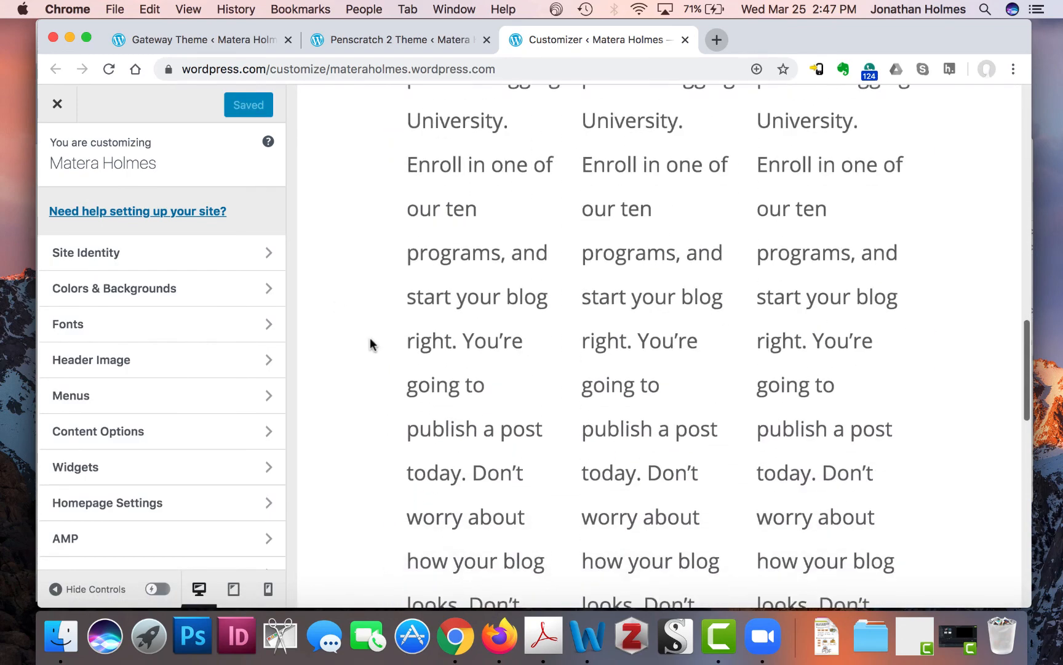
{"action": "scroll", "coordinate": [369, 337], "scroll_direction": "down", "scroll_amount": 10}
{"action": "scroll", "coordinate": [370, 338], "scroll_direction": "up", "scroll_amount": 15}
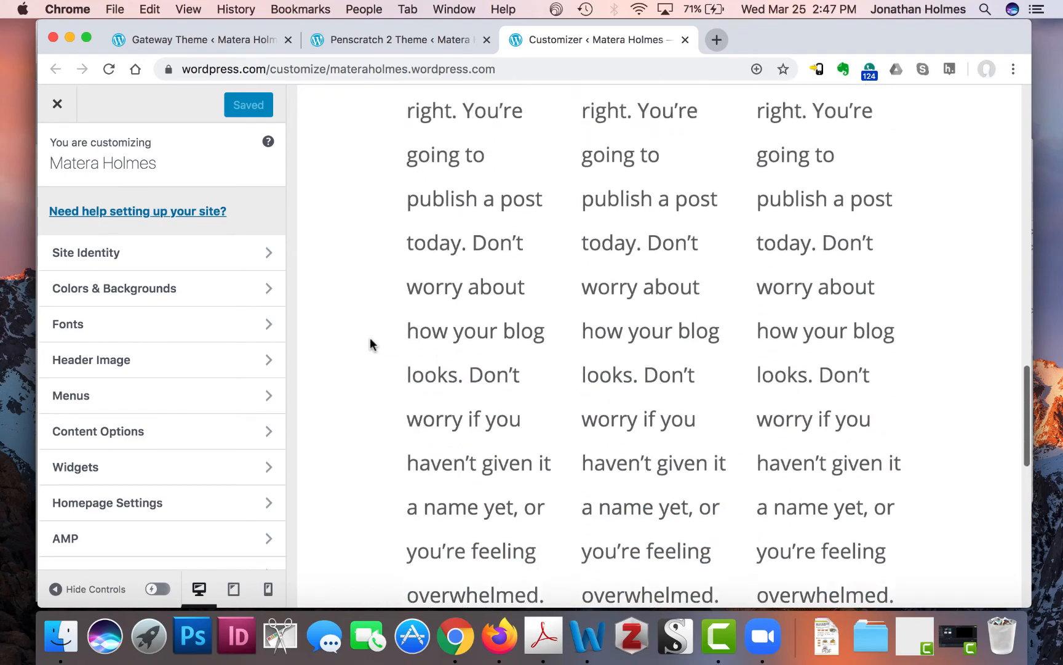
{"action": "scroll", "coordinate": [370, 337], "scroll_direction": "up", "scroll_amount": 7}
{"action": "scroll", "coordinate": [368, 344], "scroll_direction": "down", "scroll_amount": 2}
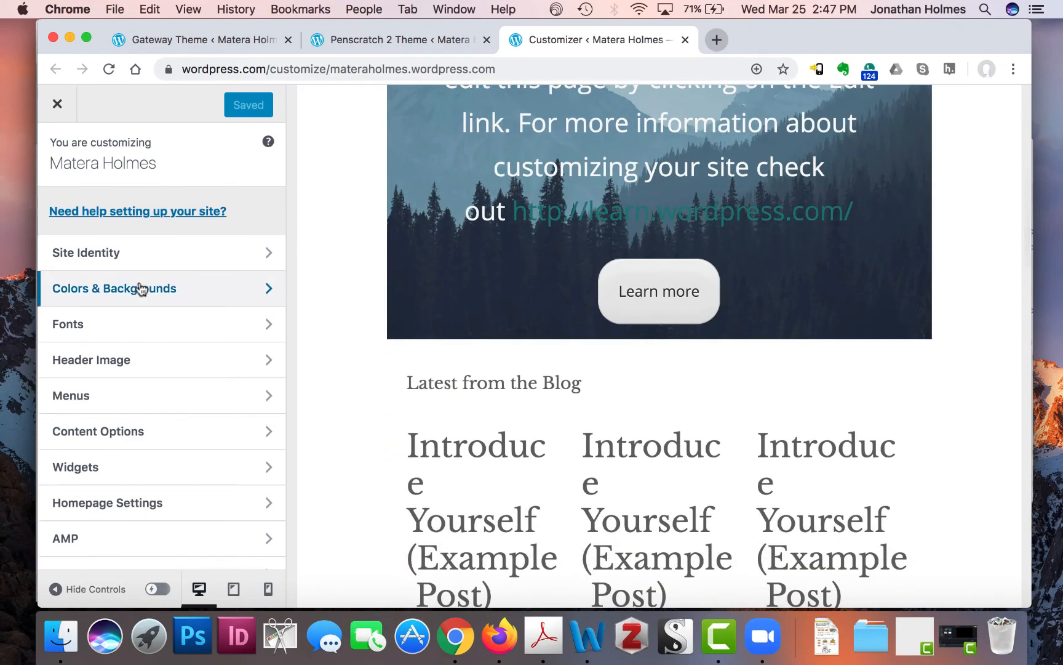
{"action": "scroll", "coordinate": [506, 471], "scroll_direction": "down", "scroll_amount": 10}
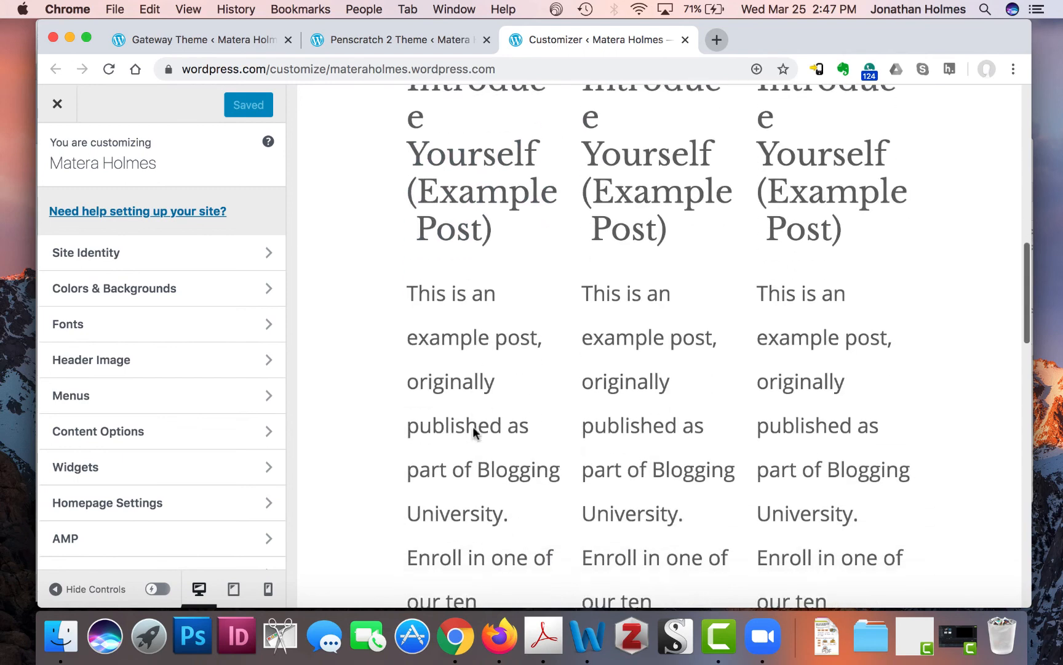
{"action": "left_click", "coordinate": [200, 330]}
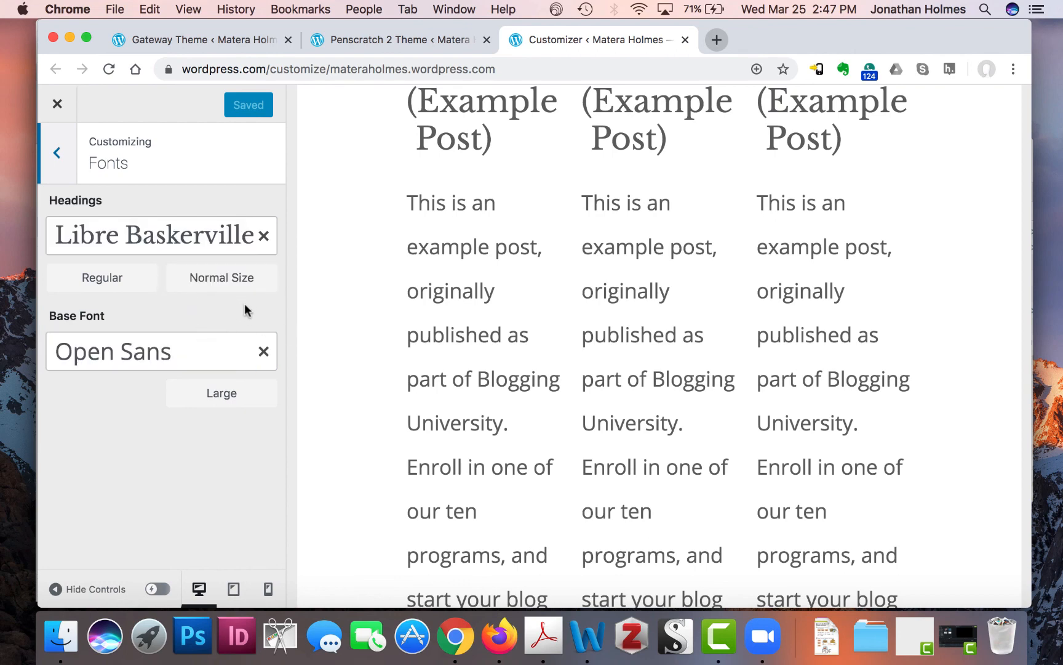
{"action": "left_click", "coordinate": [263, 235]}
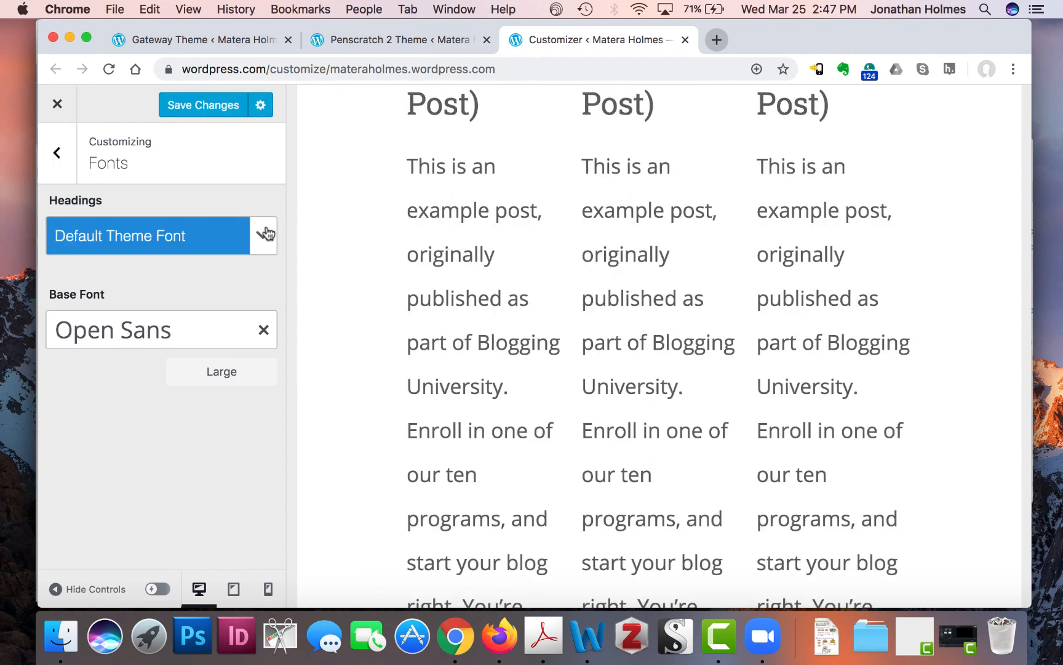
{"action": "left_click", "coordinate": [265, 331]}
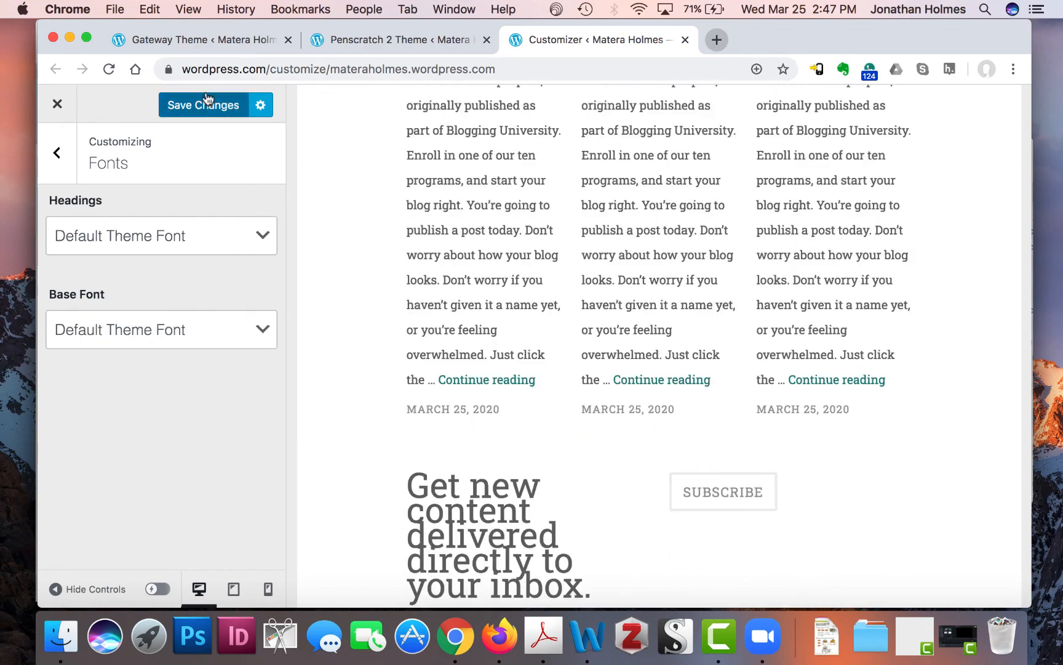
- Save the font changes and return to the main Customizer menu
{"action": "scroll", "coordinate": [700, 430], "scroll_direction": "up", "scroll_amount": 15}
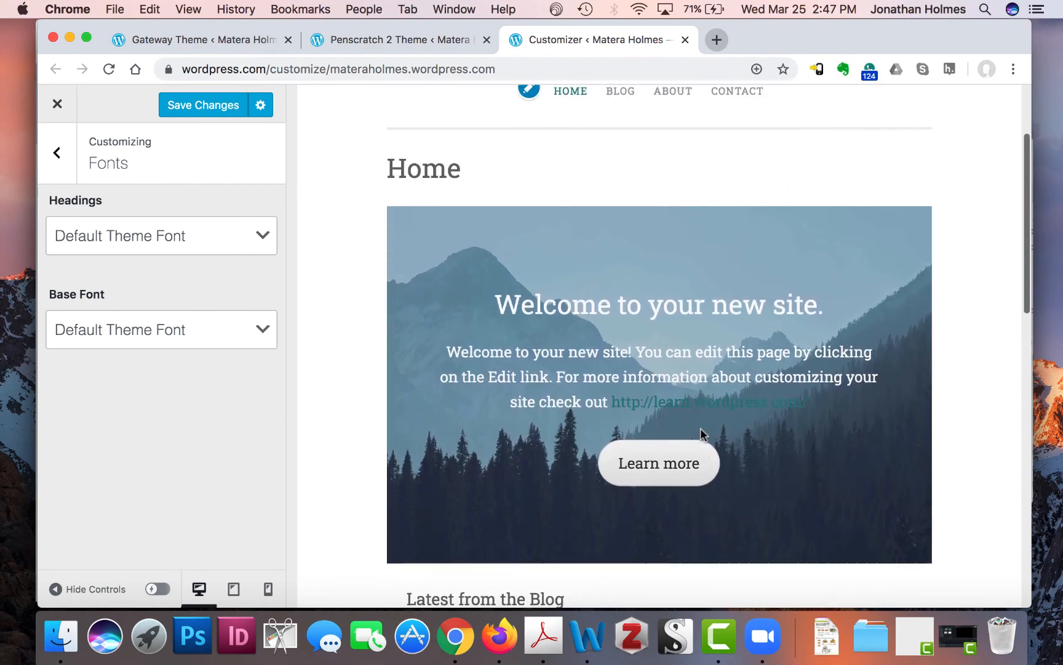
{"action": "scroll", "coordinate": [700, 431], "scroll_direction": "up", "scroll_amount": 3}
{"action": "scroll", "coordinate": [700, 434], "scroll_direction": "down", "scroll_amount": 20}
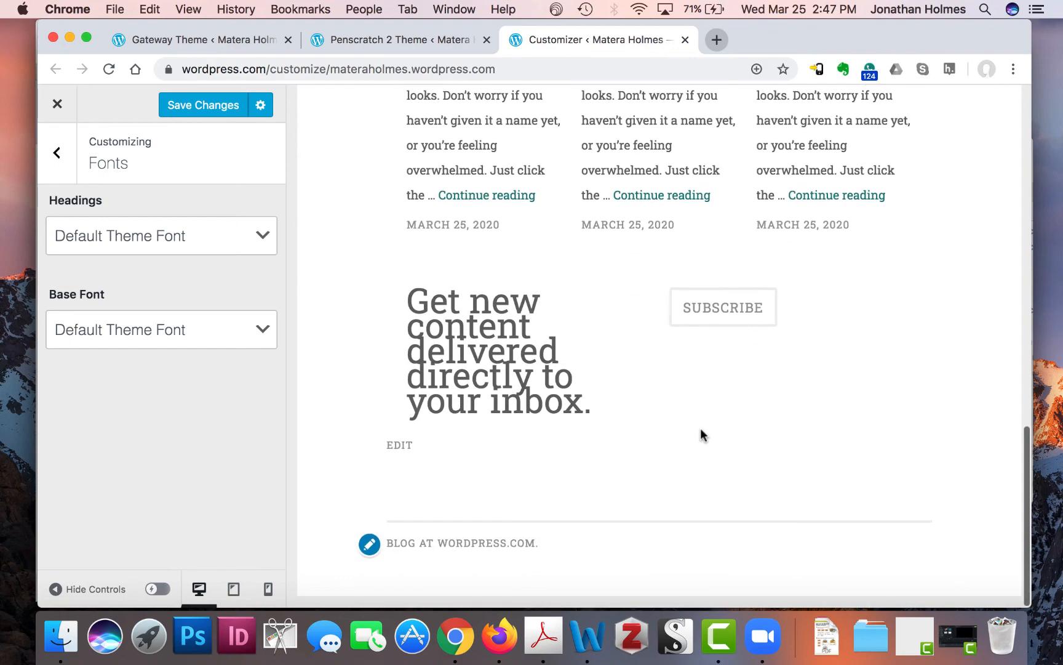
{"action": "scroll", "coordinate": [785, 302], "scroll_direction": "up", "scroll_amount": 15}
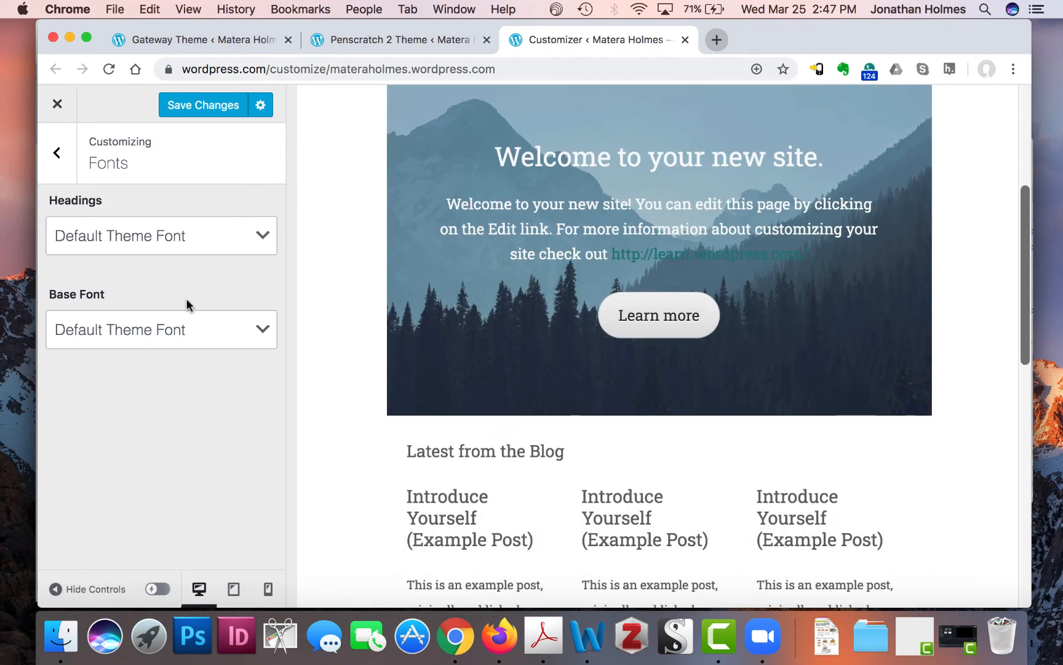
{"action": "left_click", "coordinate": [204, 104]}
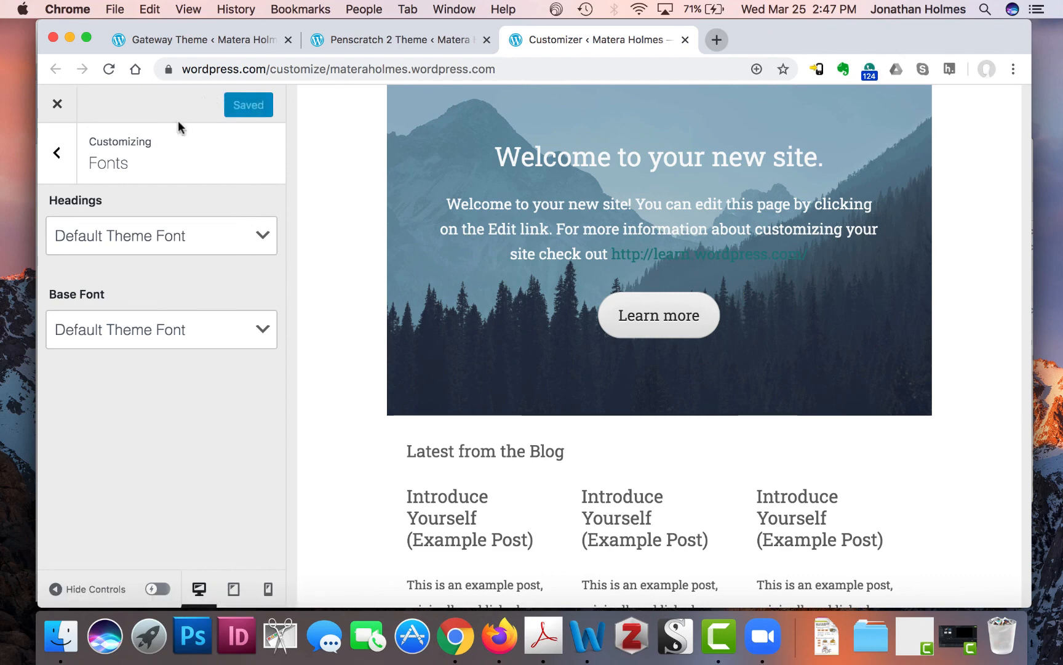
{"action": "left_click", "coordinate": [58, 165]}
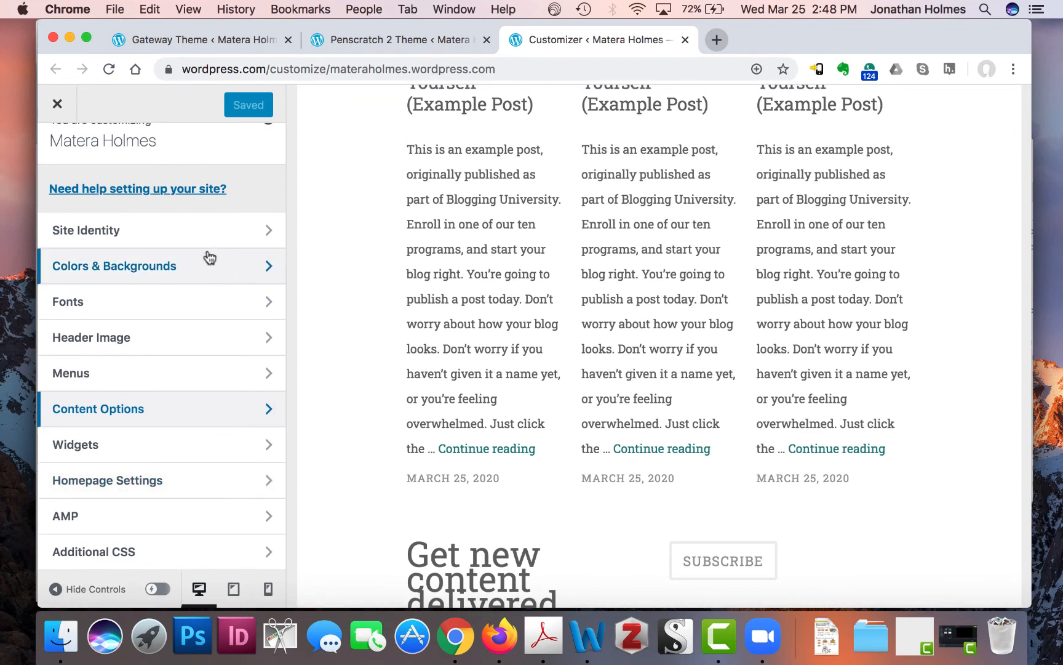
{"action": "left_click", "coordinate": [212, 343]}
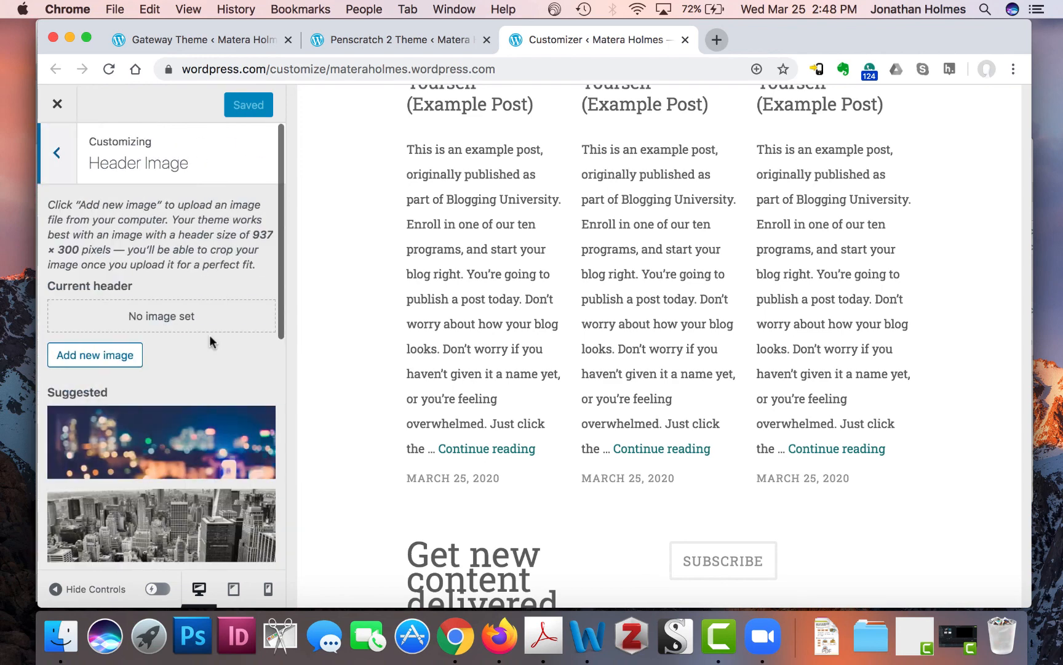
{"action": "left_click", "coordinate": [57, 153]}
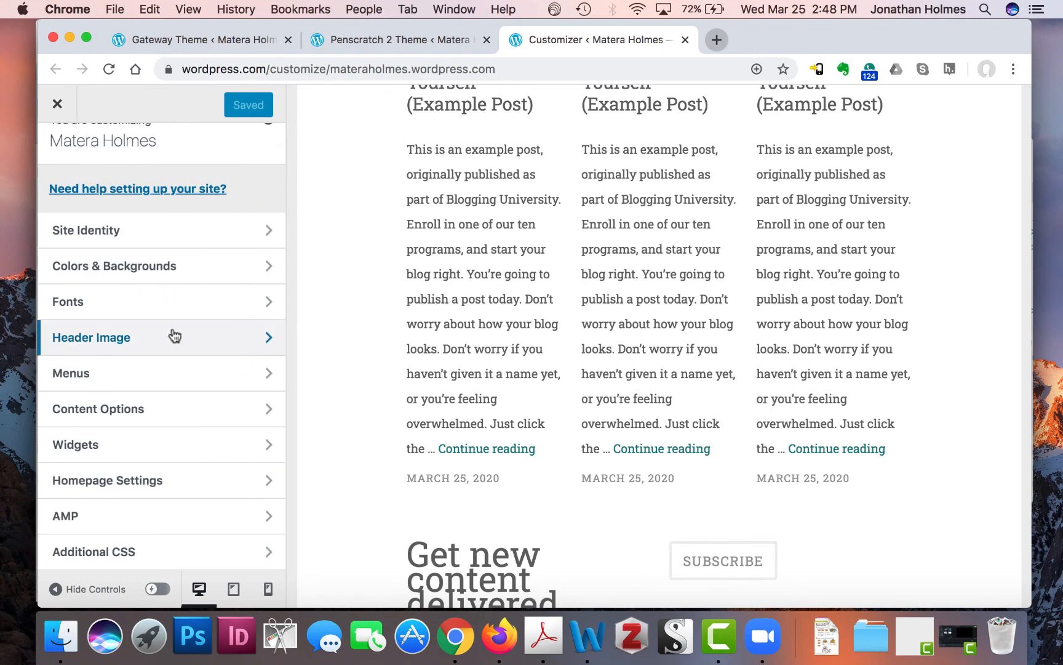
{"action": "scroll", "coordinate": [173, 331], "scroll_direction": "up", "scroll_amount": 2}
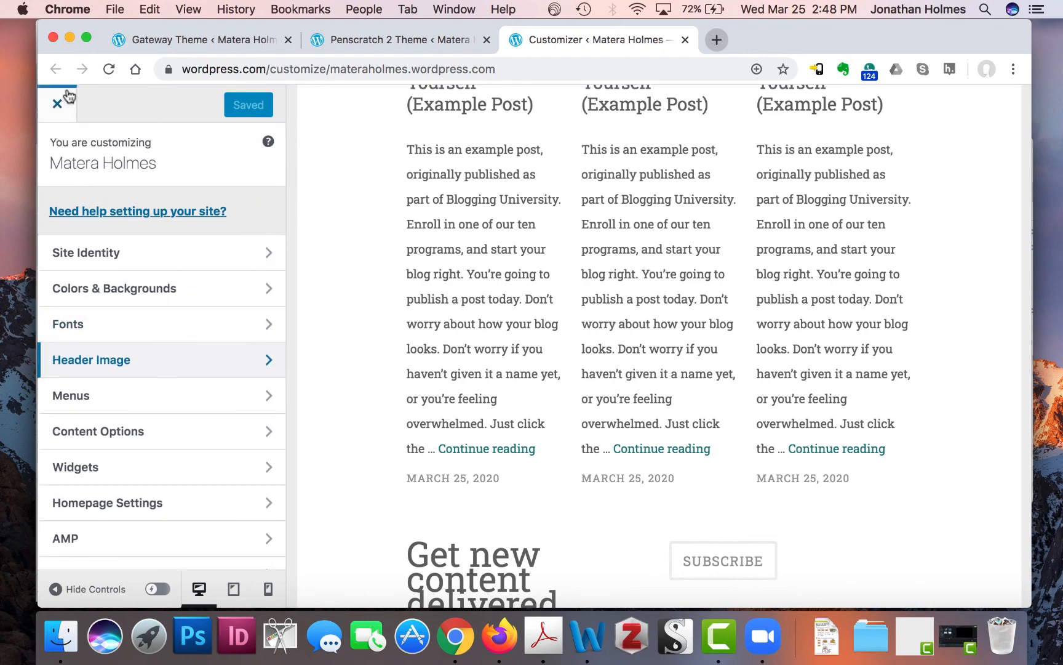
- Close the Customizer and preview the site from My Home, scrolling through the Penscratch 2 design
{"action": "left_click", "coordinate": [59, 108]}
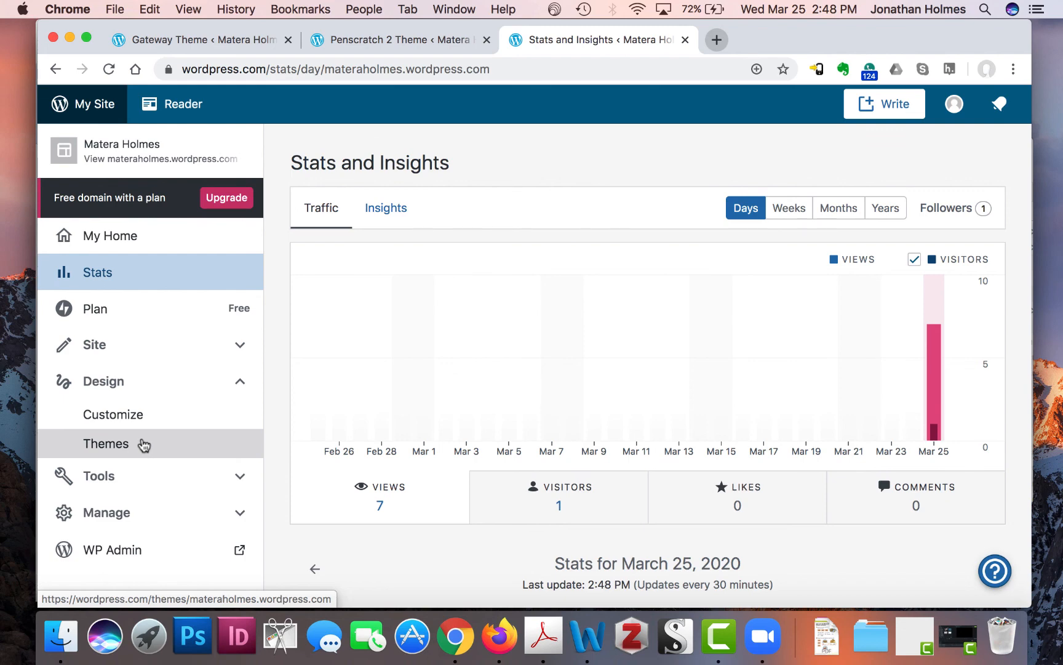
{"action": "left_click", "coordinate": [119, 237]}
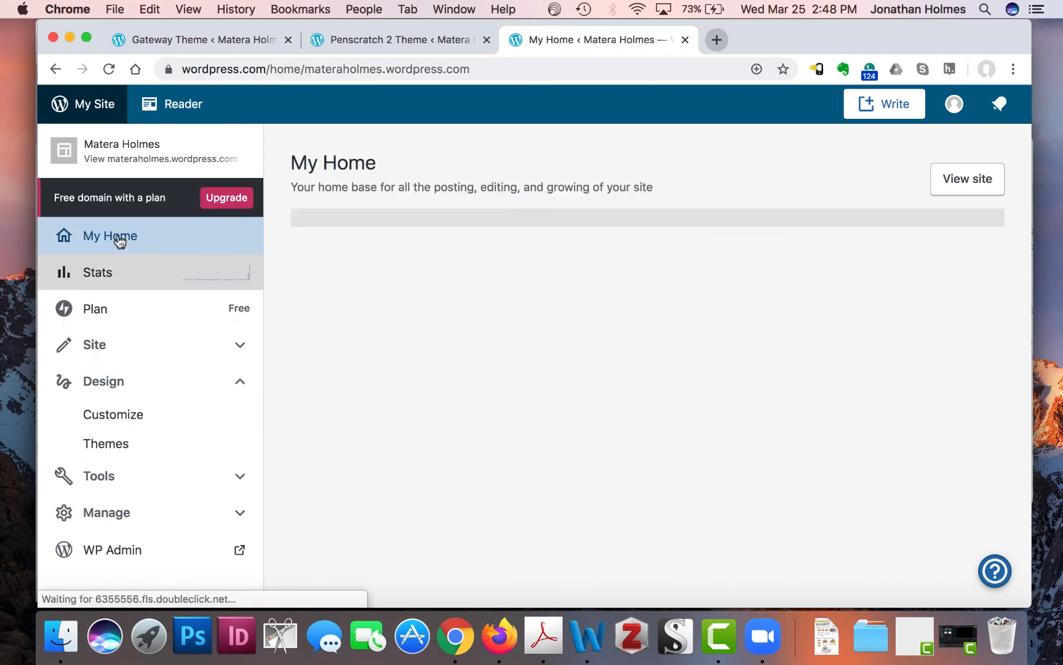
{"action": "left_click", "coordinate": [126, 159]}
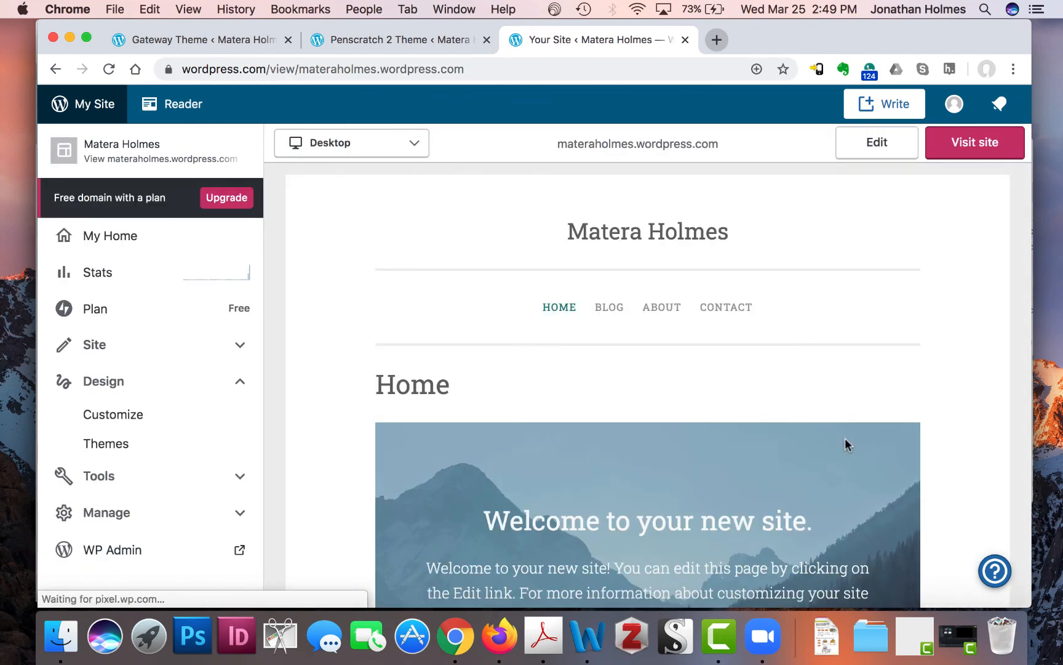
{"action": "scroll", "coordinate": [845, 440], "scroll_direction": "down", "scroll_amount": 15}
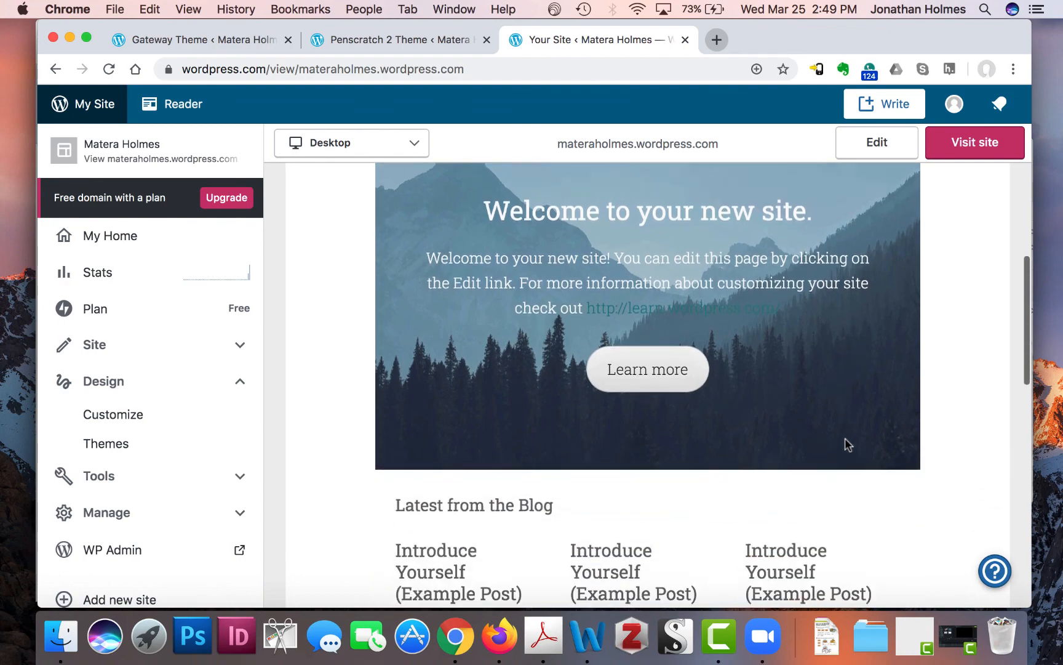
{"action": "scroll", "coordinate": [845, 438], "scroll_direction": "down", "scroll_amount": 2}
{"action": "scroll", "coordinate": [842, 368], "scroll_direction": "down", "scroll_amount": 10}
{"action": "scroll", "coordinate": [845, 371], "scroll_direction": "up", "scroll_amount": 20}
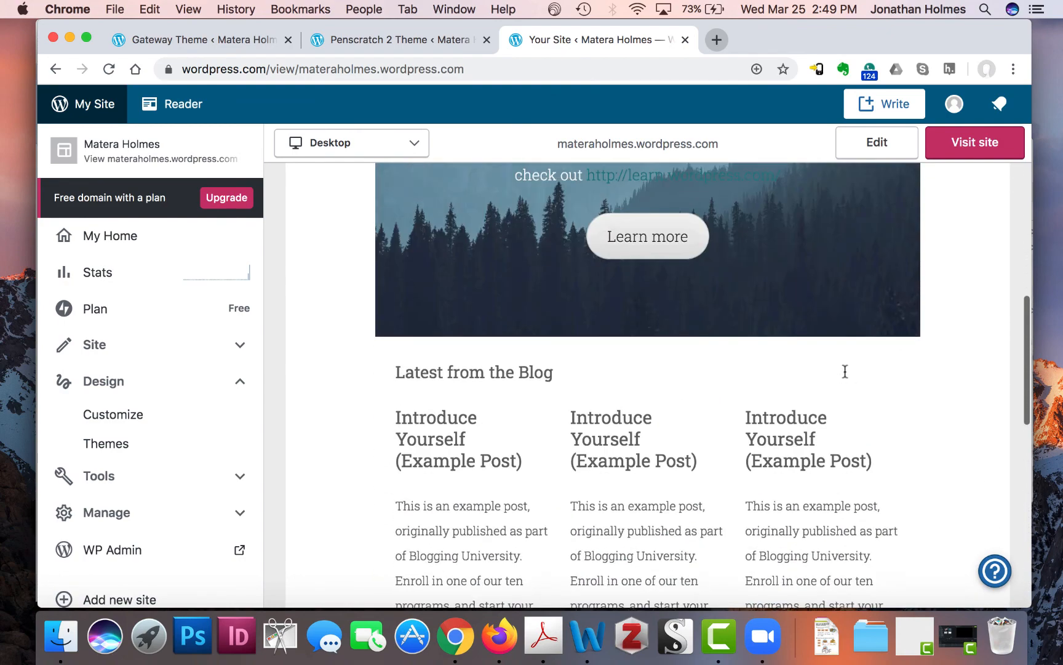
{"action": "scroll", "coordinate": [844, 377], "scroll_direction": "up", "scroll_amount": 3}
{"action": "scroll", "coordinate": [844, 377], "scroll_direction": "down", "scroll_amount": 5}
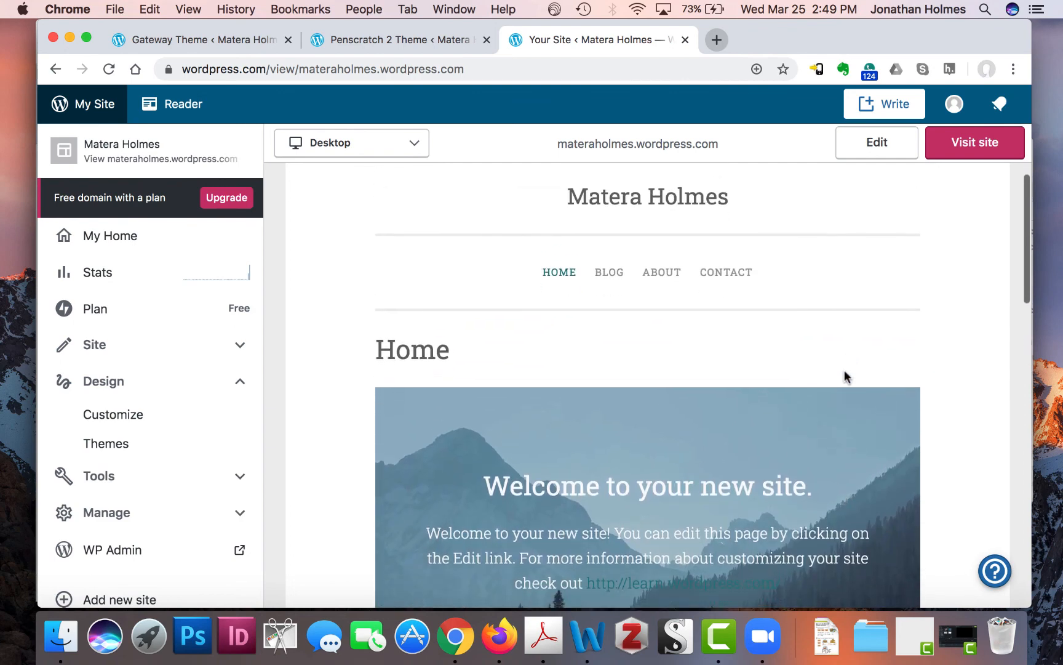
{"action": "scroll", "coordinate": [844, 376], "scroll_direction": "down", "scroll_amount": 2}
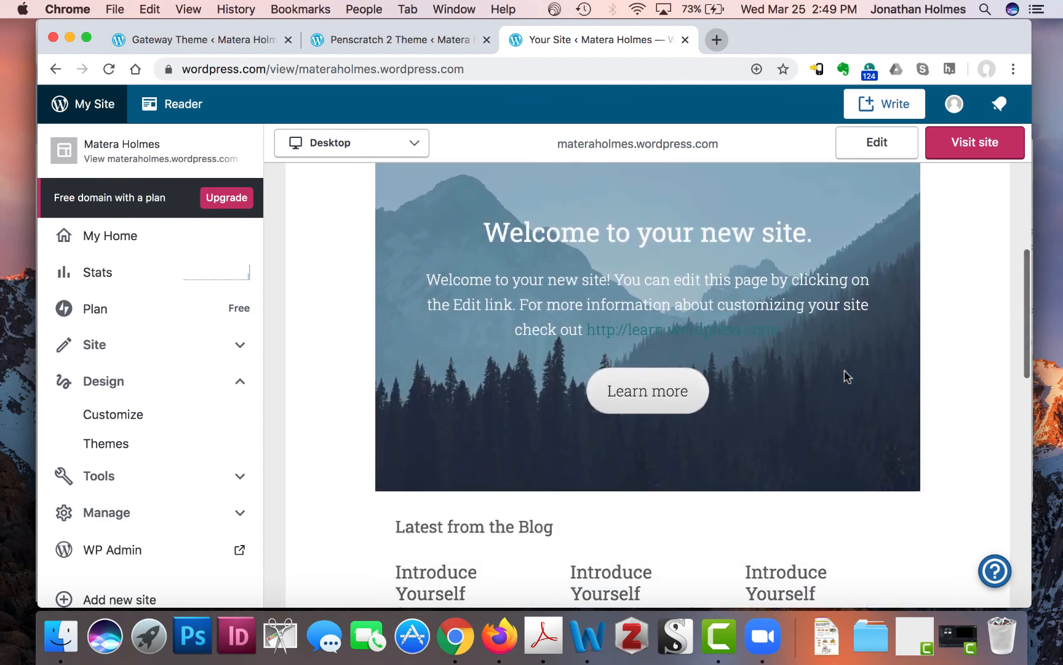